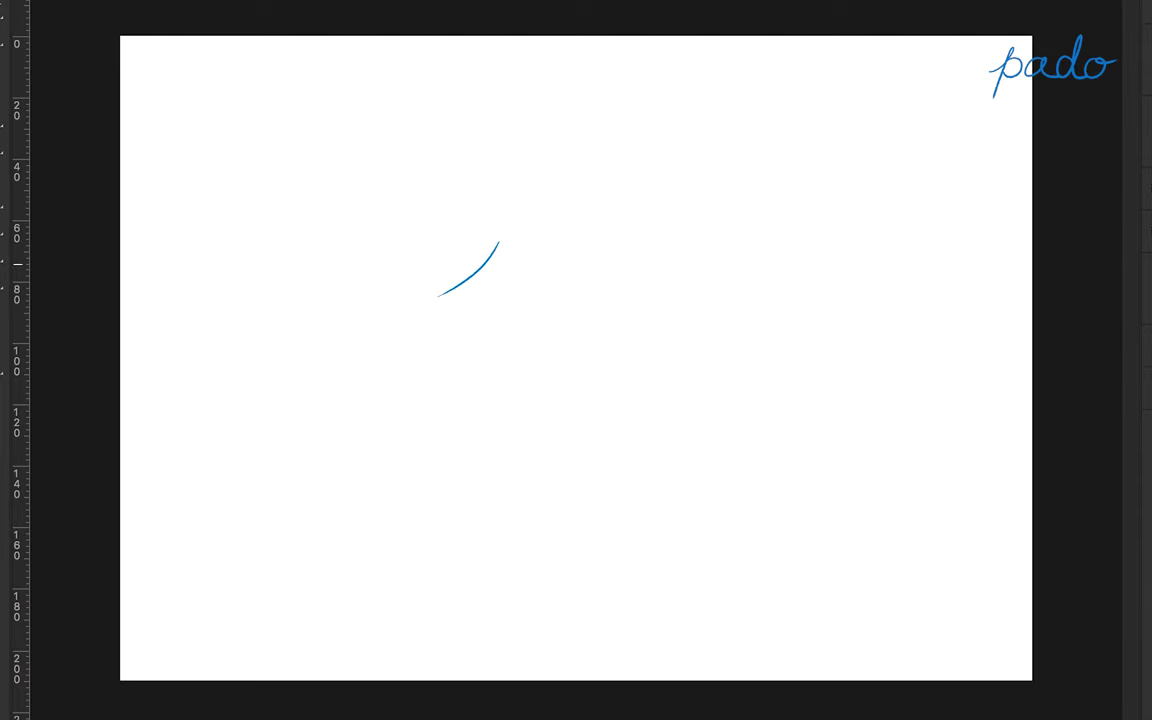
Sketch the girl's round head, peaked hairline, ears, hair strands and a dot eye.
drag(435, 292, 480, 210)
drag(503, 206, 579, 268)
mouse_move(438, 305)
mouse_down()
mouse_move(576, 300)
mouse_move(530, 357)
mouse_move(446, 327)
mouse_up()
drag(580, 290, 576, 320)
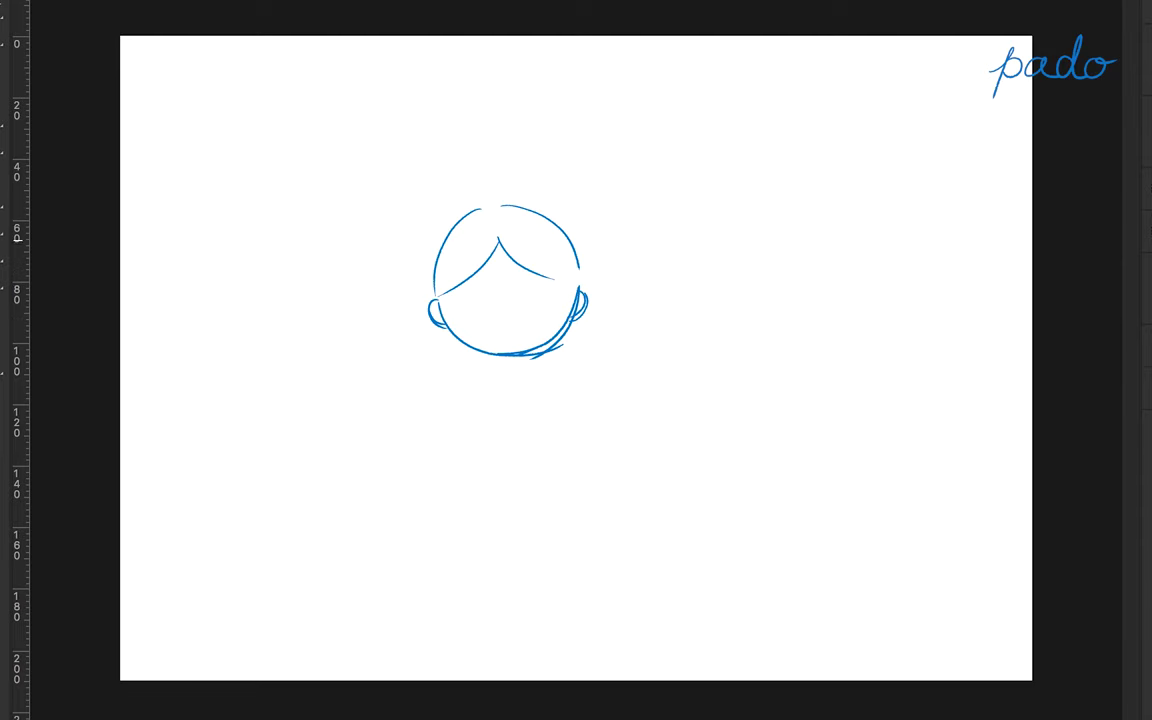
mouse_move(440, 268)
mouse_down()
mouse_move(586, 282)
mouse_move(495, 242)
mouse_up()
drag(495, 242, 580, 292)
click(483, 307)
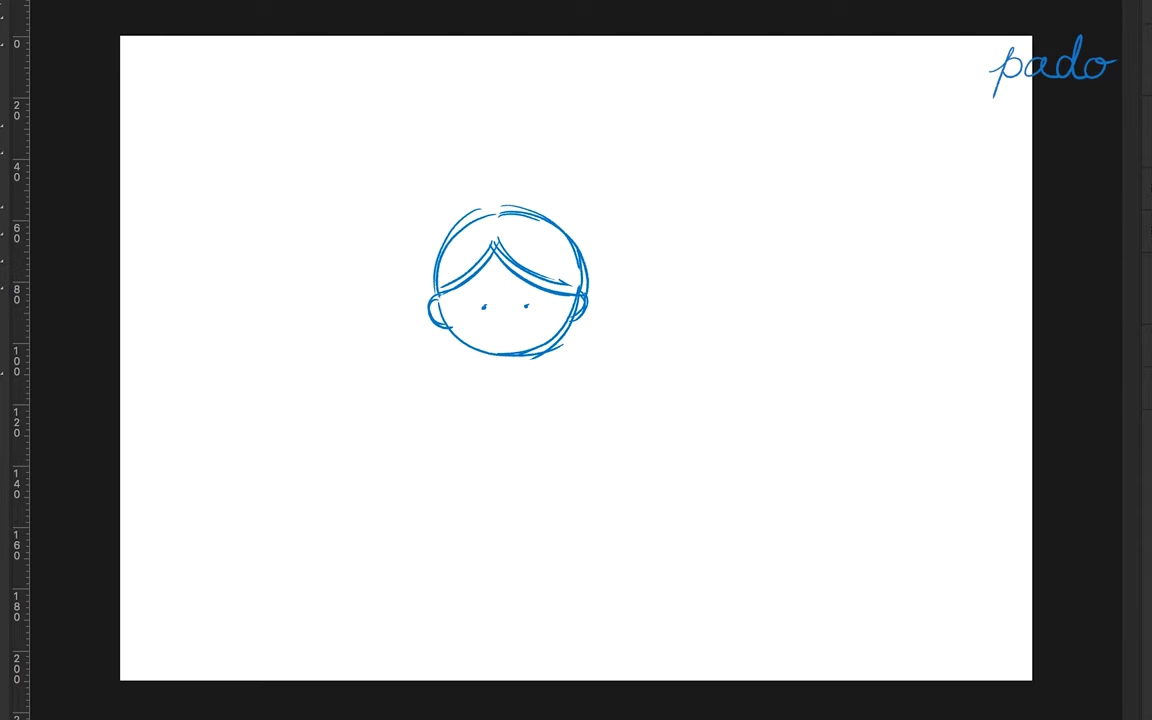
Sketch the crossed collar and both shoulder lines below the head.
drag(500, 394, 532, 352)
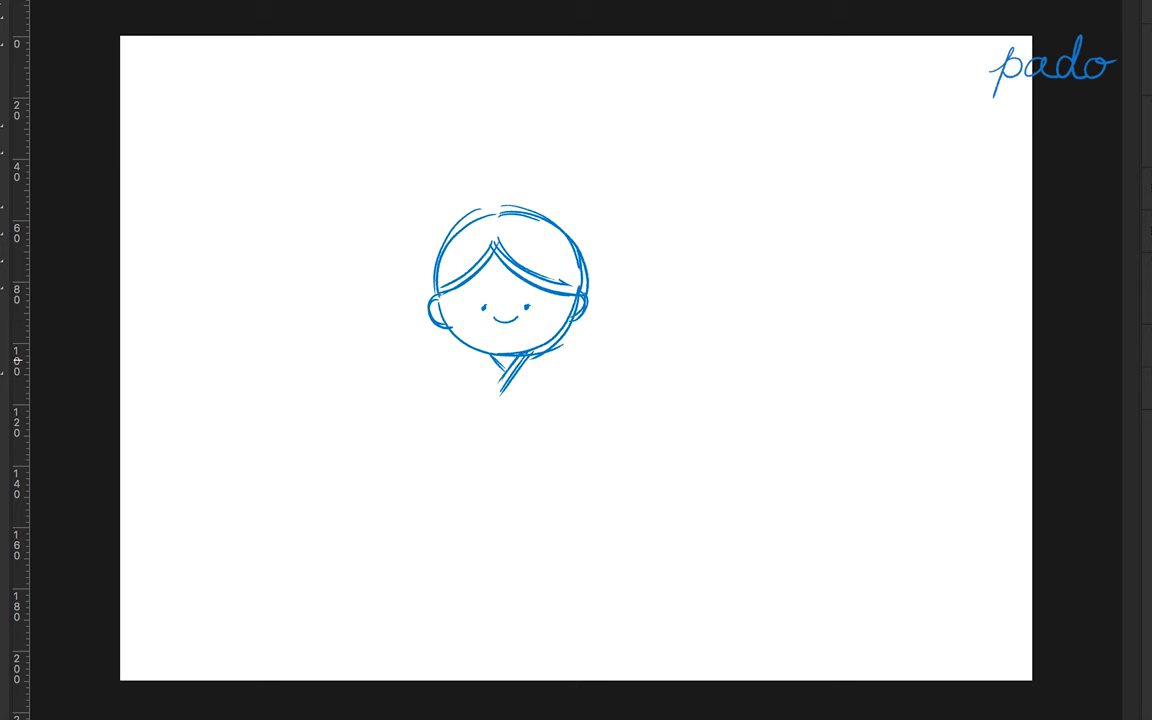
drag(448, 394, 490, 358)
drag(528, 356, 558, 390)
Draw the braid with a ribbon, erase the extra head line, and add the tied pouch.
mouse_move(578, 318)
mouse_down()
mouse_move(560, 350)
mouse_move(600, 362)
mouse_move(677, 340)
mouse_up()
drag(618, 360, 668, 373)
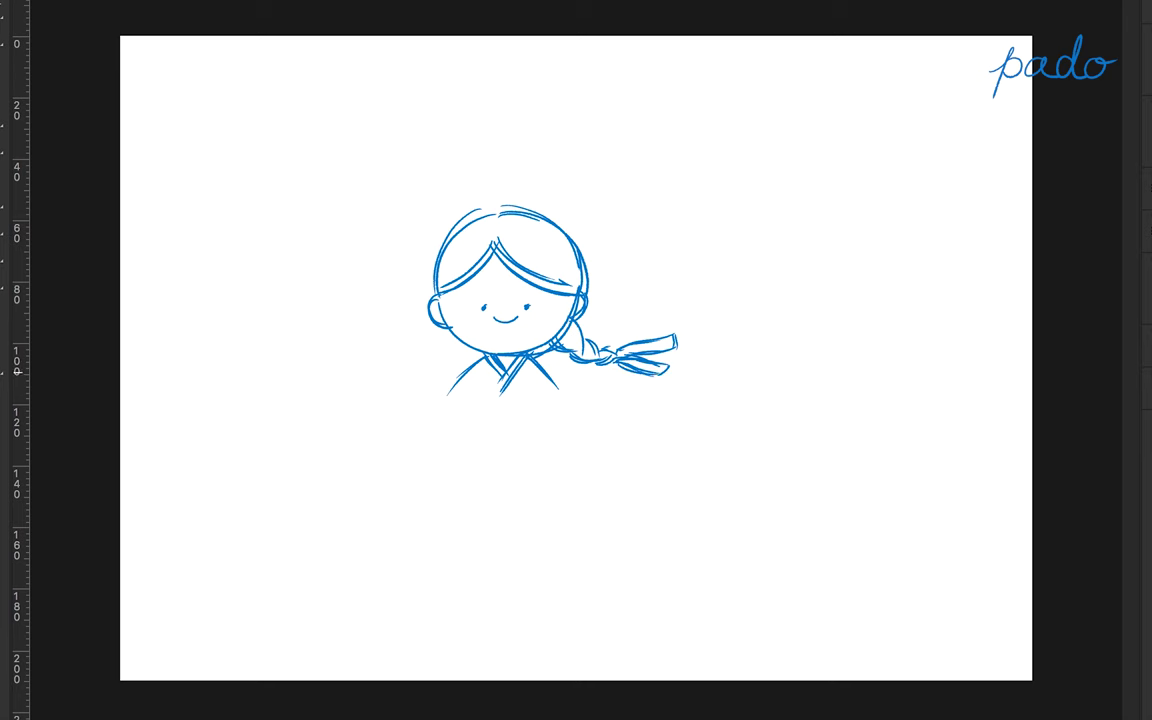
drag(621, 362, 666, 375)
drag(551, 341, 577, 357)
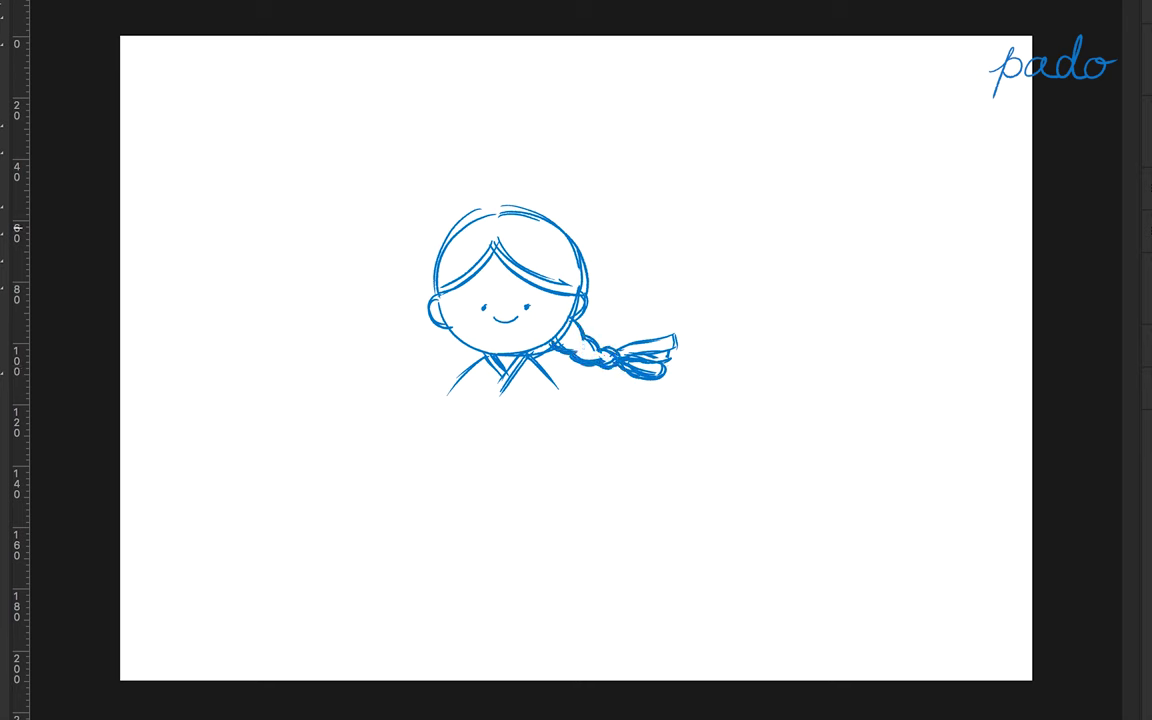
drag(586, 295, 581, 229)
mouse_move(490, 395)
mouse_down()
mouse_move(478, 430)
mouse_move(533, 415)
mouse_up()
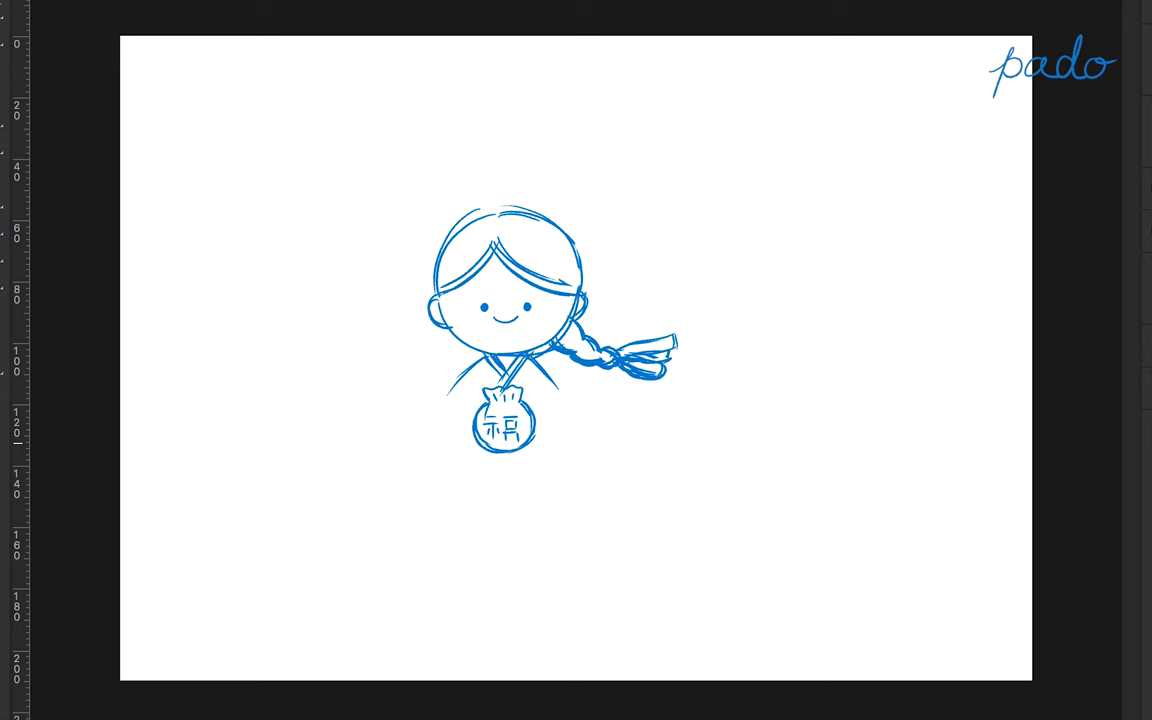
Sketch both sleeves with hands holding the pouch, plus a flower ornament atop the head.
mouse_move(478, 358)
mouse_down()
mouse_move(432, 420)
mouse_move(458, 450)
mouse_move(440, 452)
mouse_up()
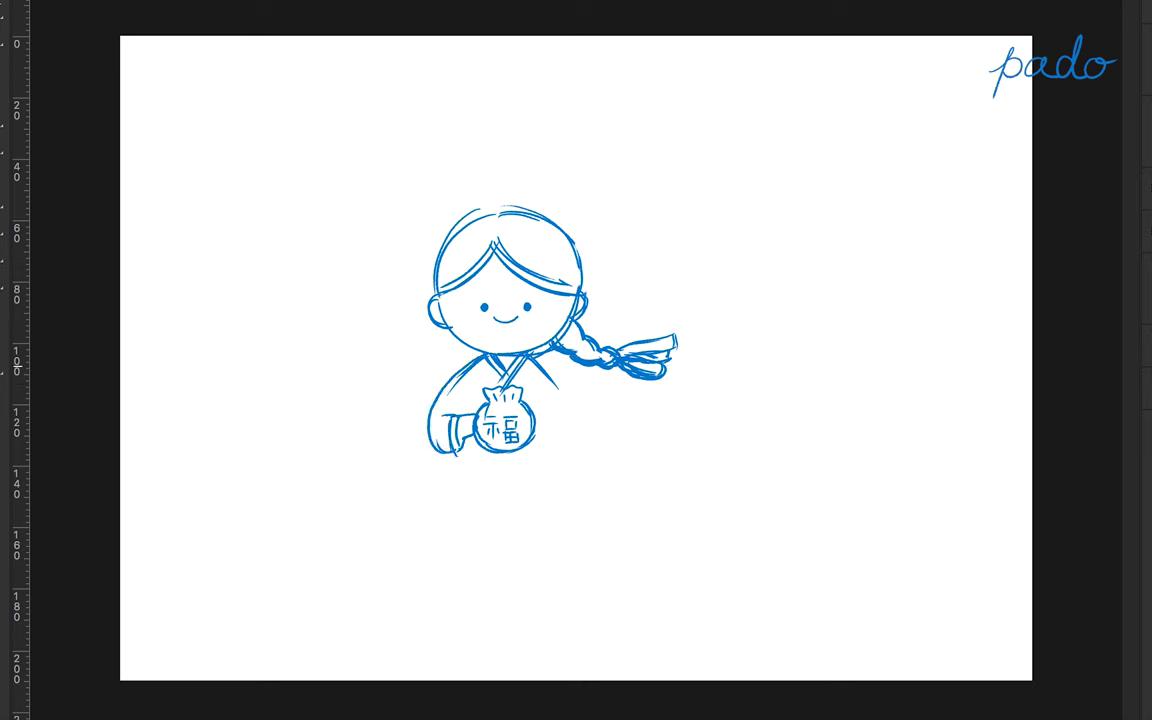
mouse_move(530, 358)
mouse_down()
mouse_move(566, 440)
mouse_move(548, 450)
mouse_up()
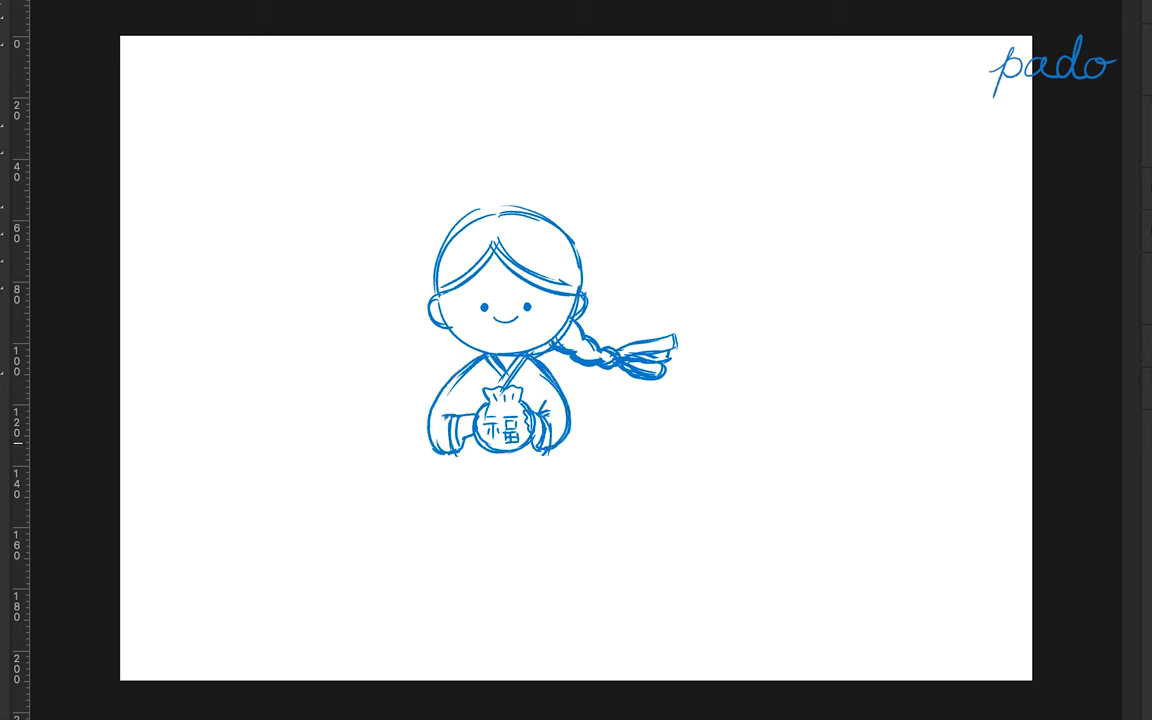
drag(430, 380, 432, 450)
mouse_move(462, 372)
mouse_down()
mouse_move(444, 450)
mouse_move(472, 446)
mouse_up()
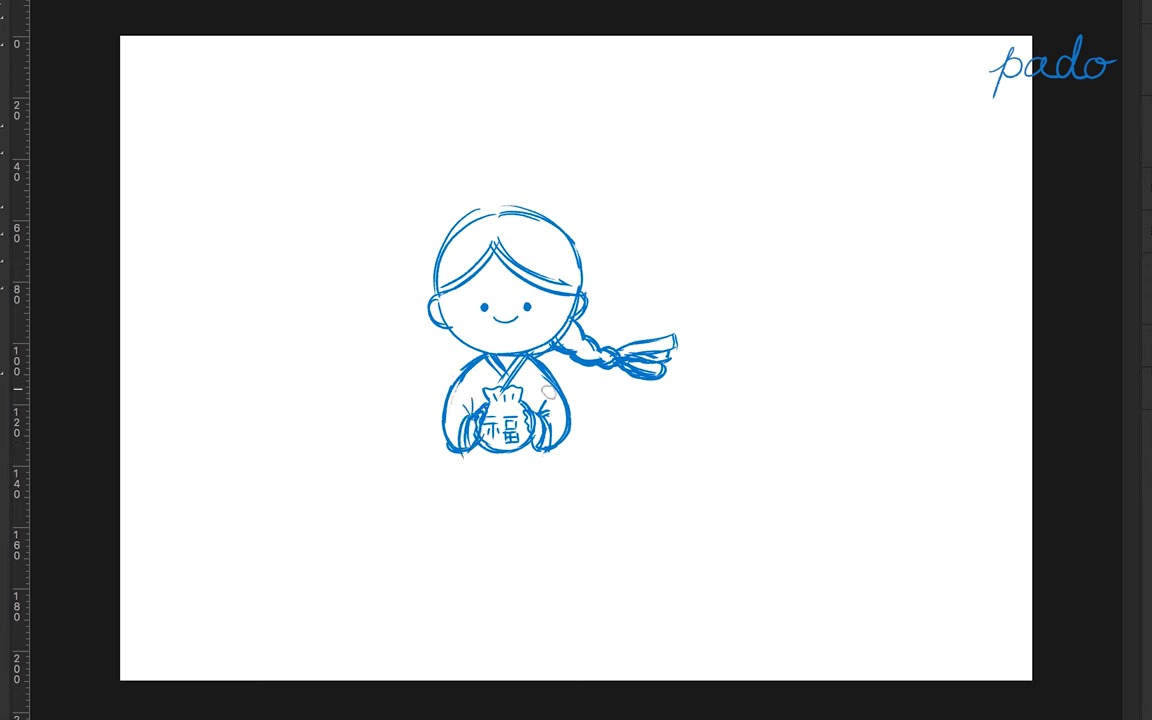
mouse_move(480, 212)
mouse_down()
mouse_move(512, 200)
mouse_move(526, 212)
mouse_move(506, 248)
mouse_up()
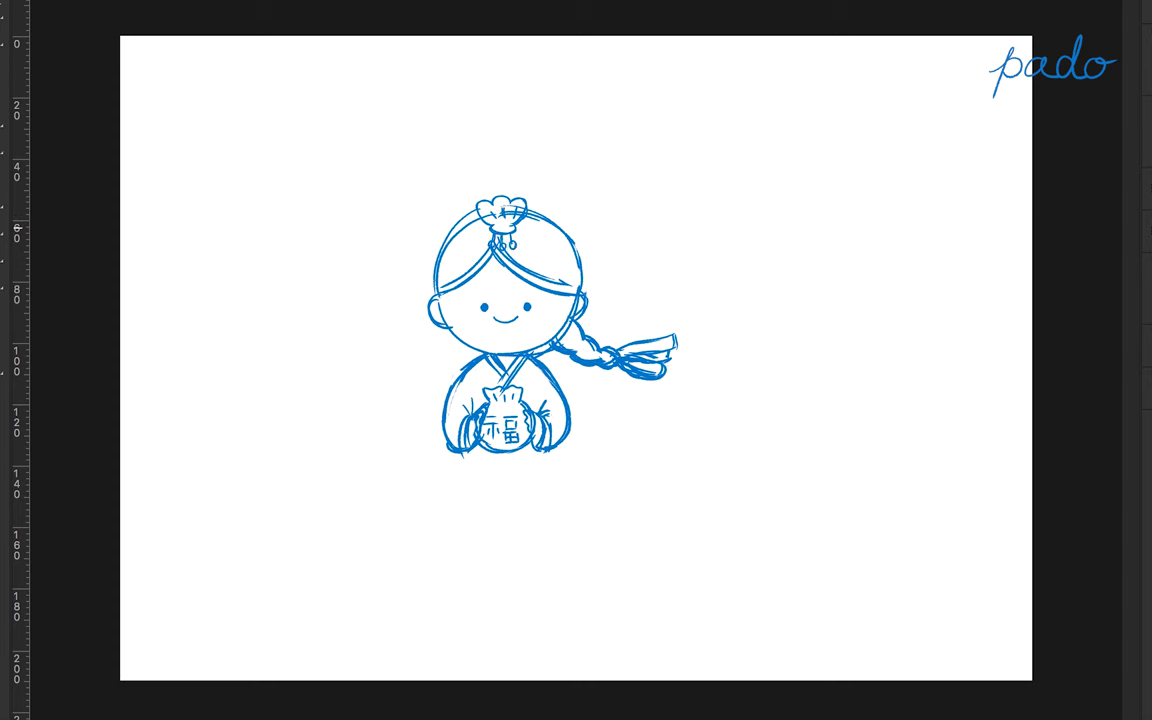
key(ctrl+z)
Draw a bell-shaped skirt with left and right edges, curved hem and a fold line.
drag(446, 442, 406, 524)
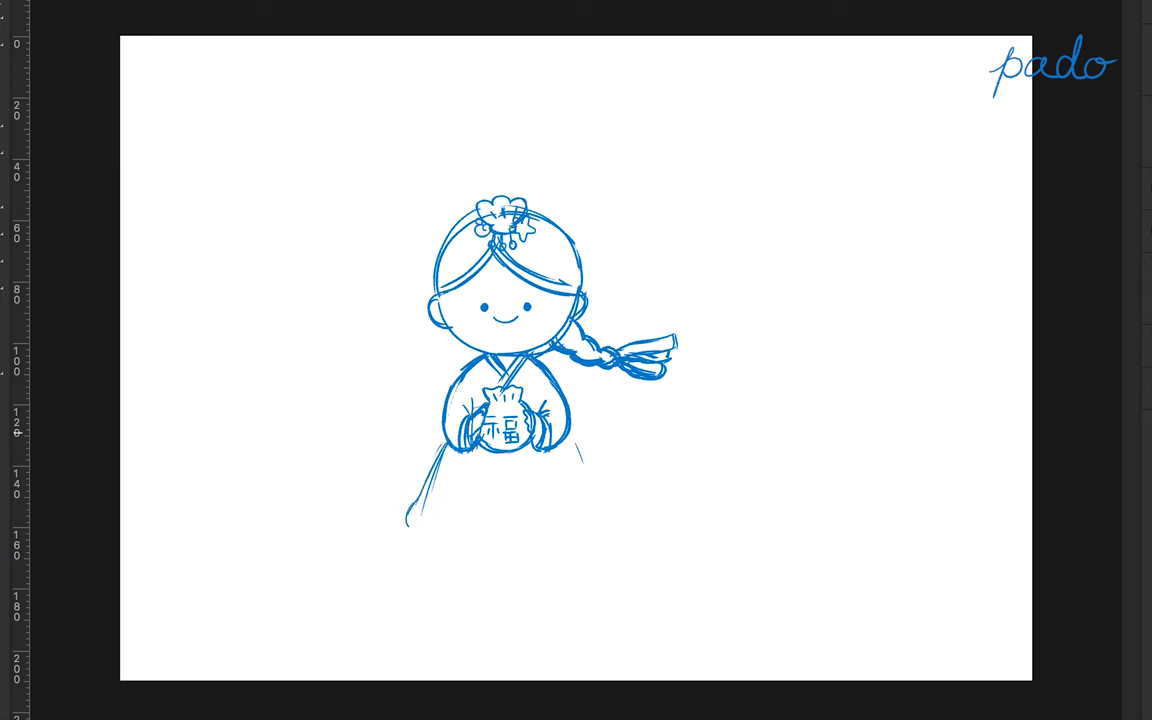
drag(548, 448, 606, 522)
drag(408, 512, 612, 510)
drag(520, 455, 553, 497)
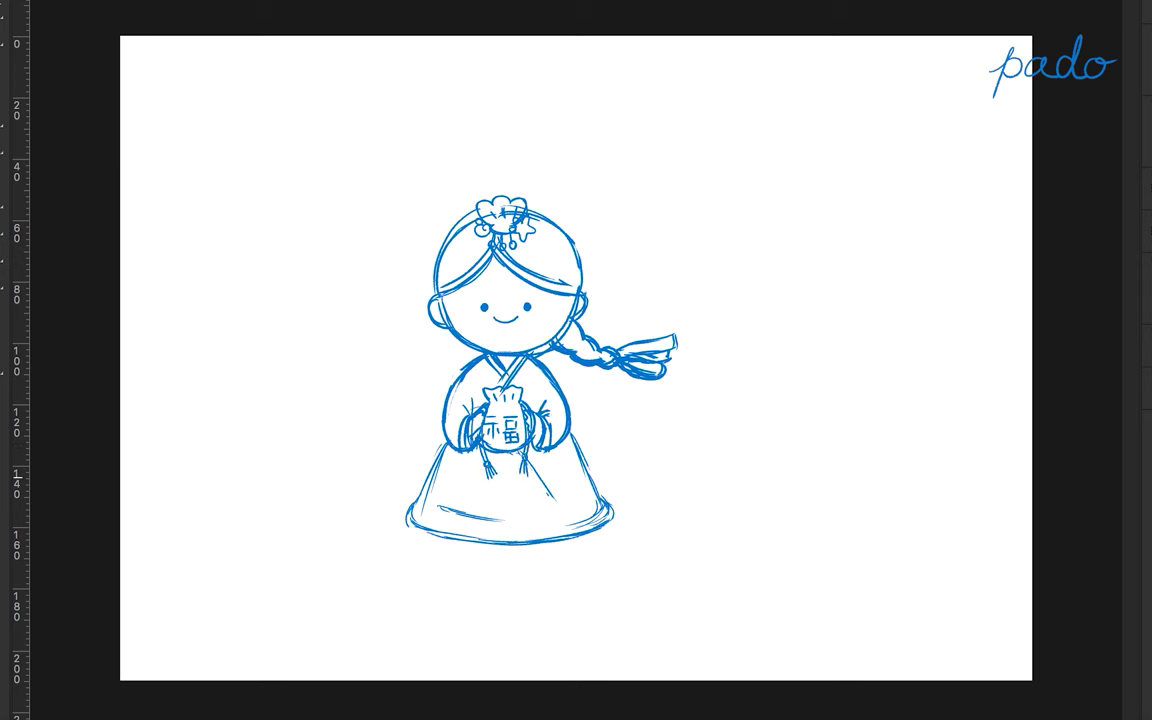
Sketch the cat beside the girl: round head, dot eye, body and sides.
drag(641, 442, 700, 441)
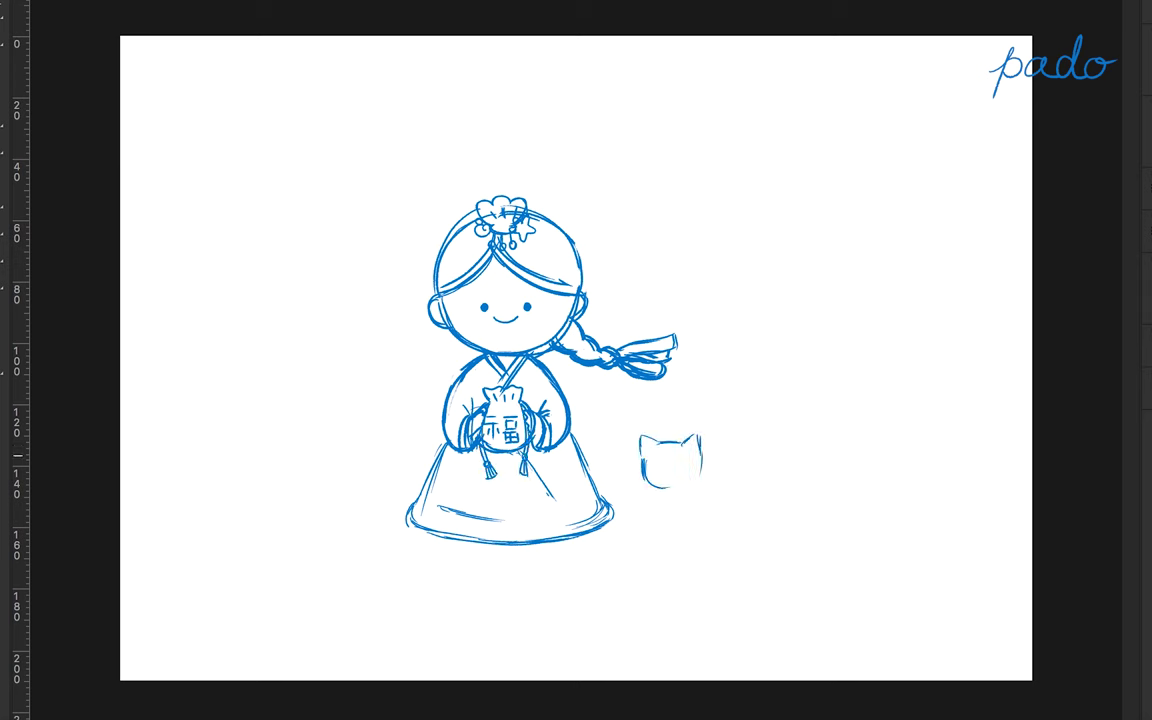
click(659, 468)
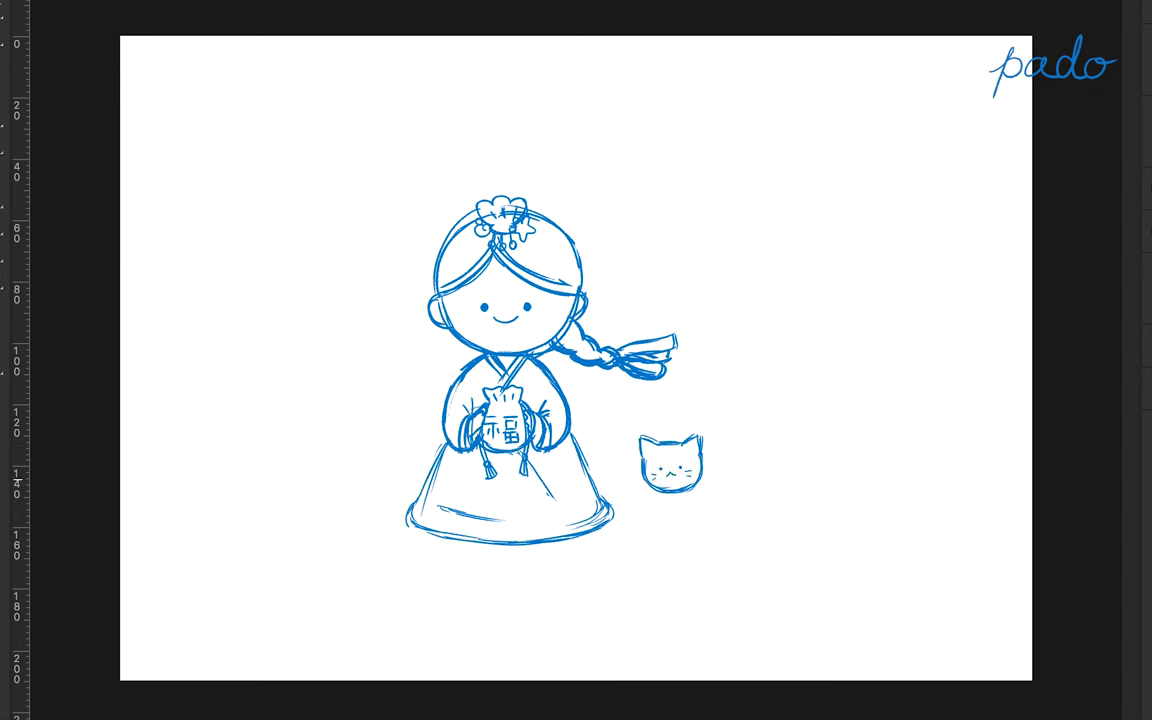
drag(650, 493, 668, 512)
drag(695, 491, 701, 496)
drag(640, 474, 646, 513)
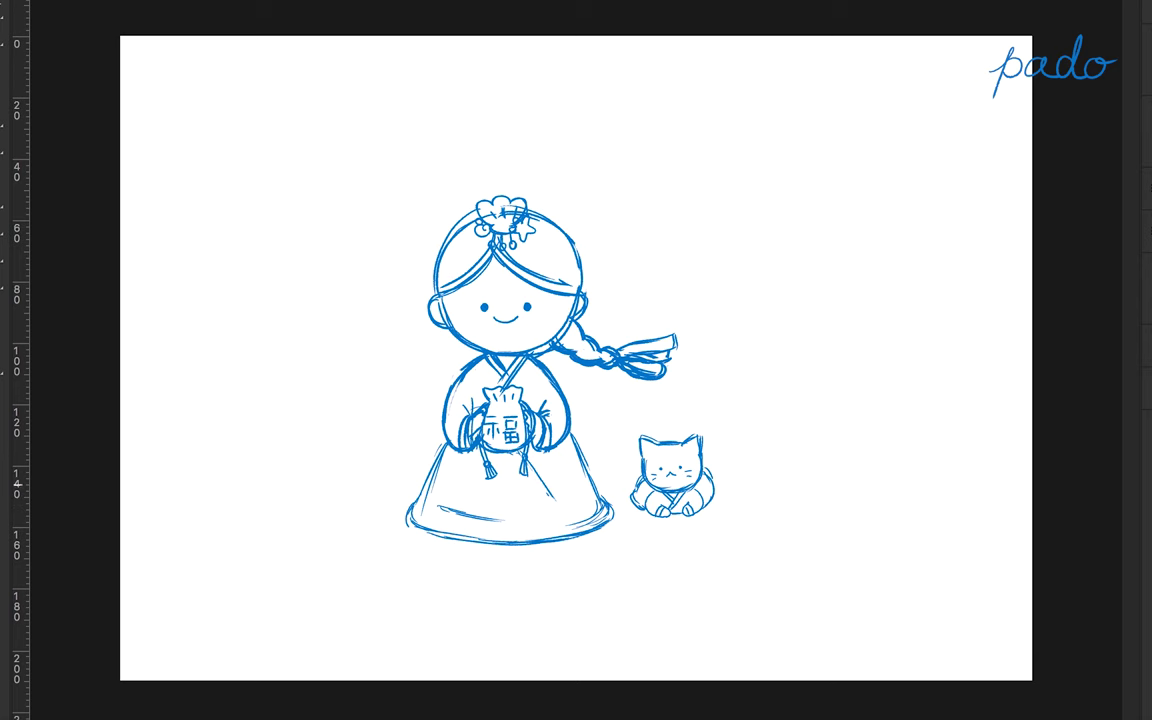
drag(701, 474, 699, 513)
Lasso-select the dress hem and adjust it with Free Transform, then deselect.
scroll(691, 497, up, 2)
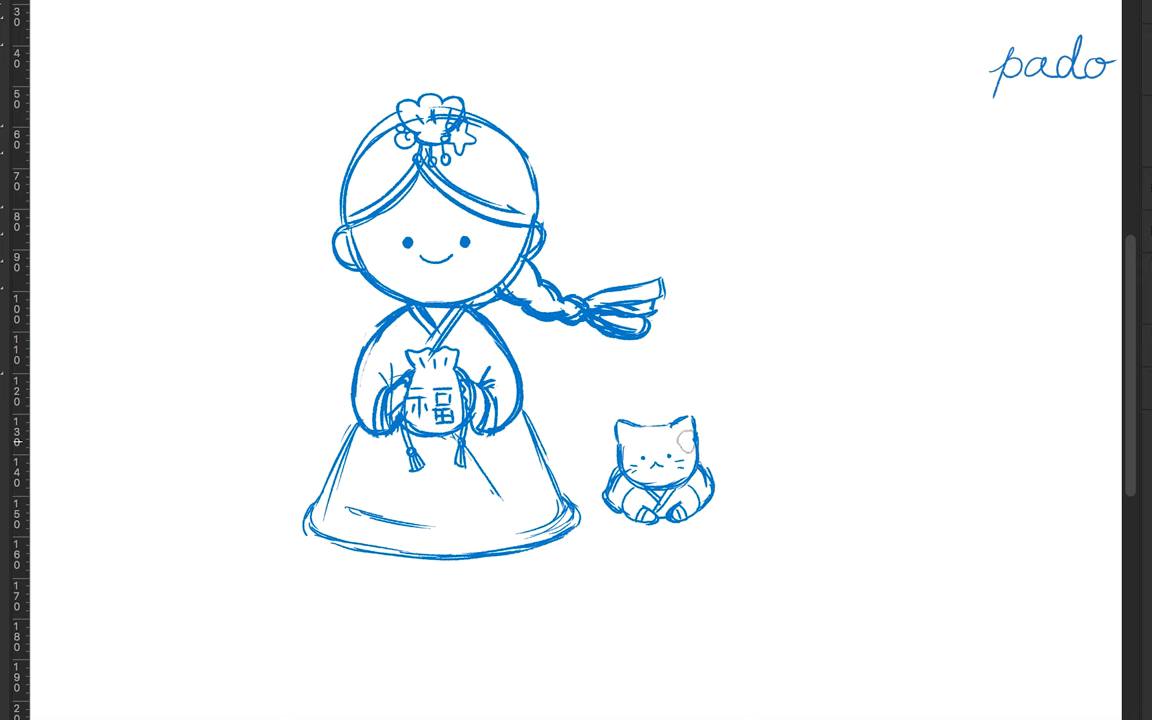
mouse_move(650, 390)
mouse_down()
mouse_move(738, 514)
mouse_move(728, 458)
mouse_up()
scroll(600, 400, down, 2)
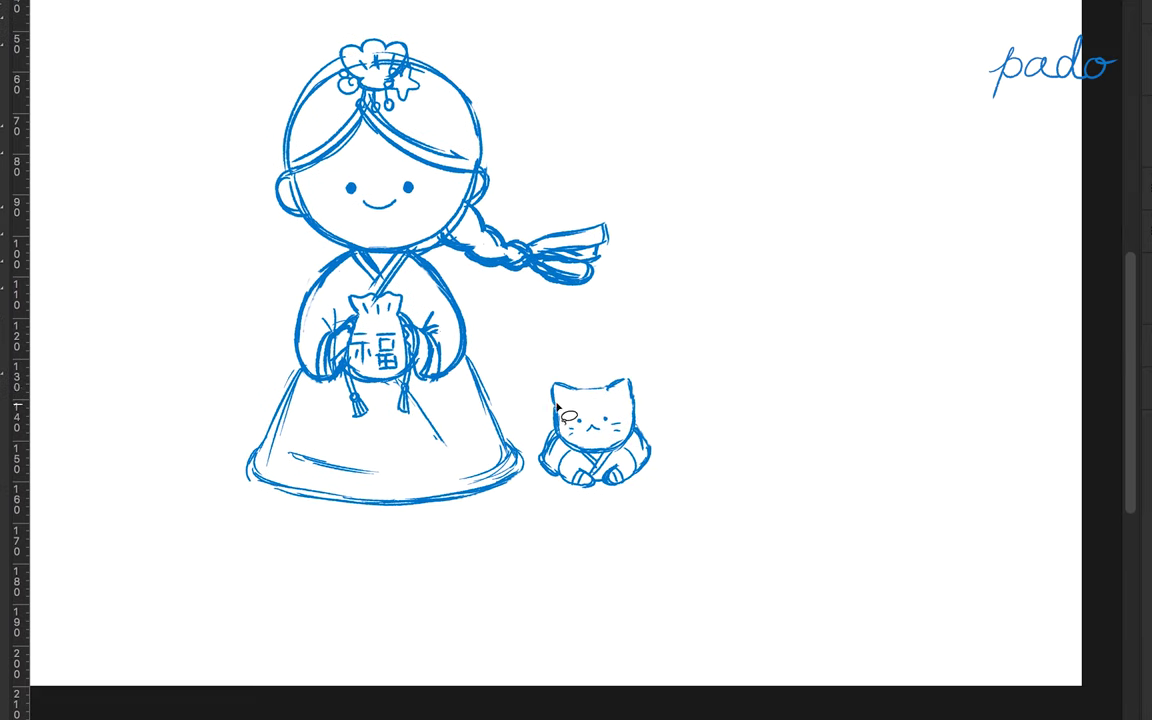
drag(250, 420, 487, 522)
key(ctrl+t)
key(Return)
key(ctrl+d)
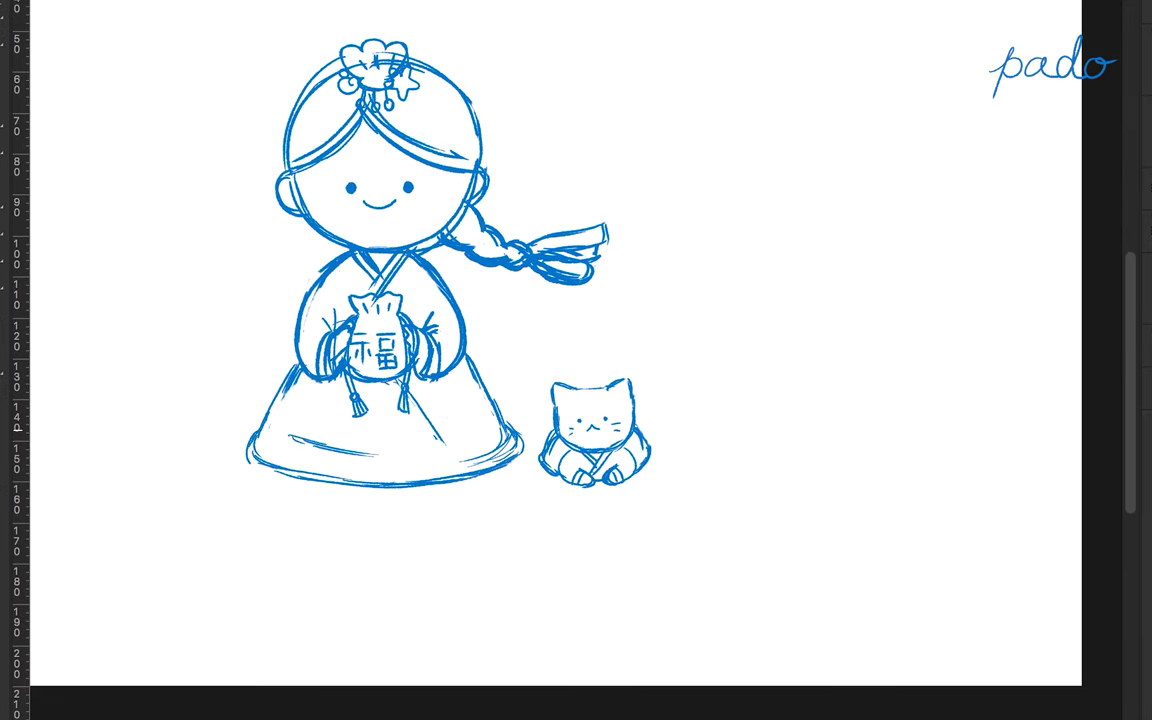
Move the cat up and sketch its cap, leaving the hair ornament upright.
mouse_move(670, 490)
mouse_down()
mouse_move(548, 497)
mouse_move(668, 490)
mouse_up()
drag(595, 430, 598, 366)
scroll(550, 350, up, 3)
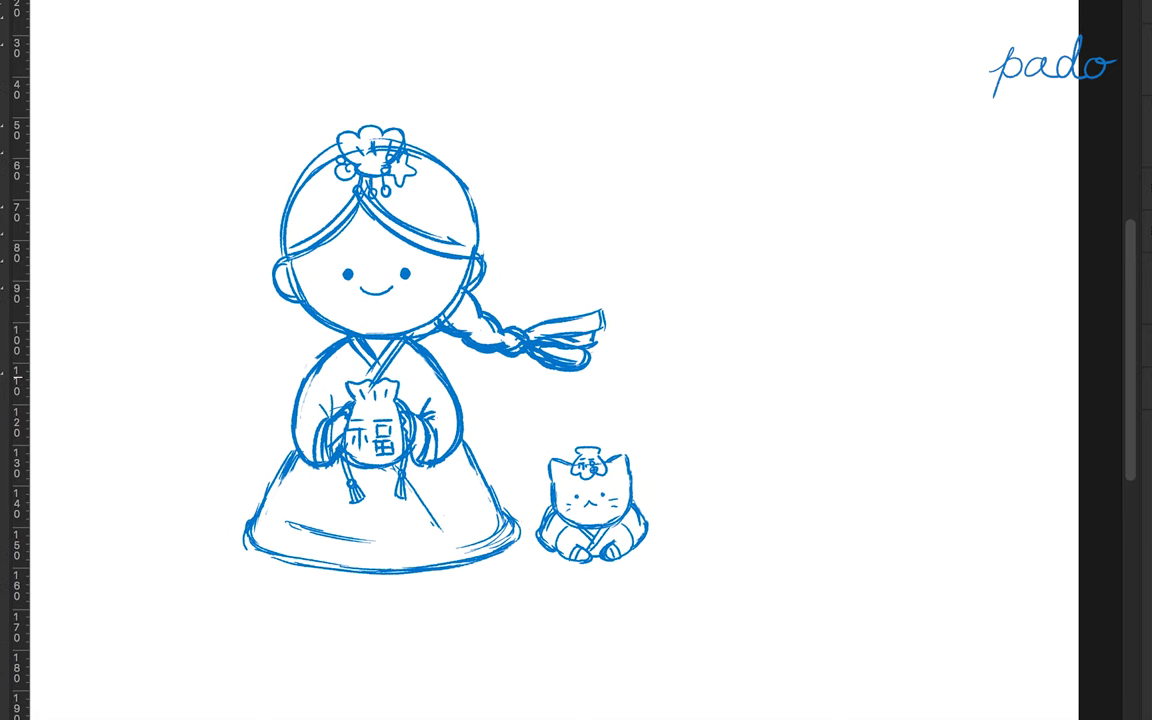
drag(360, 65, 291, 135)
key(Escape)
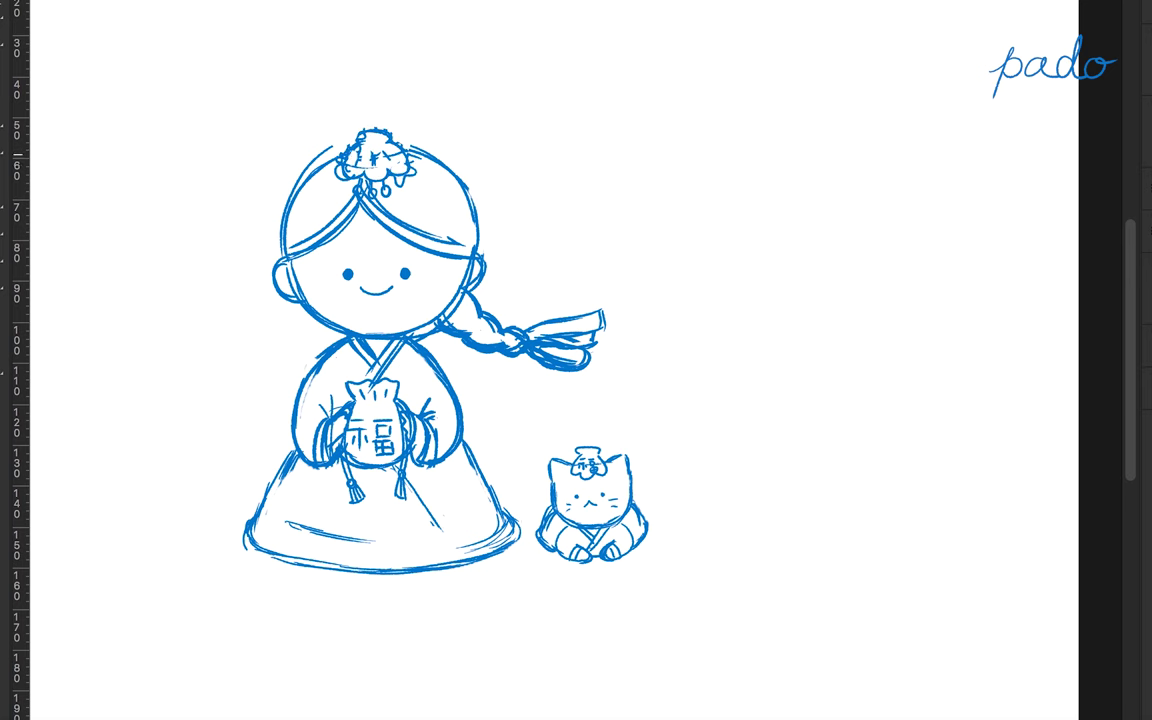
Ink the head's left outline, left hairline and the bangs curve.
scroll(490, 350, left, 3)
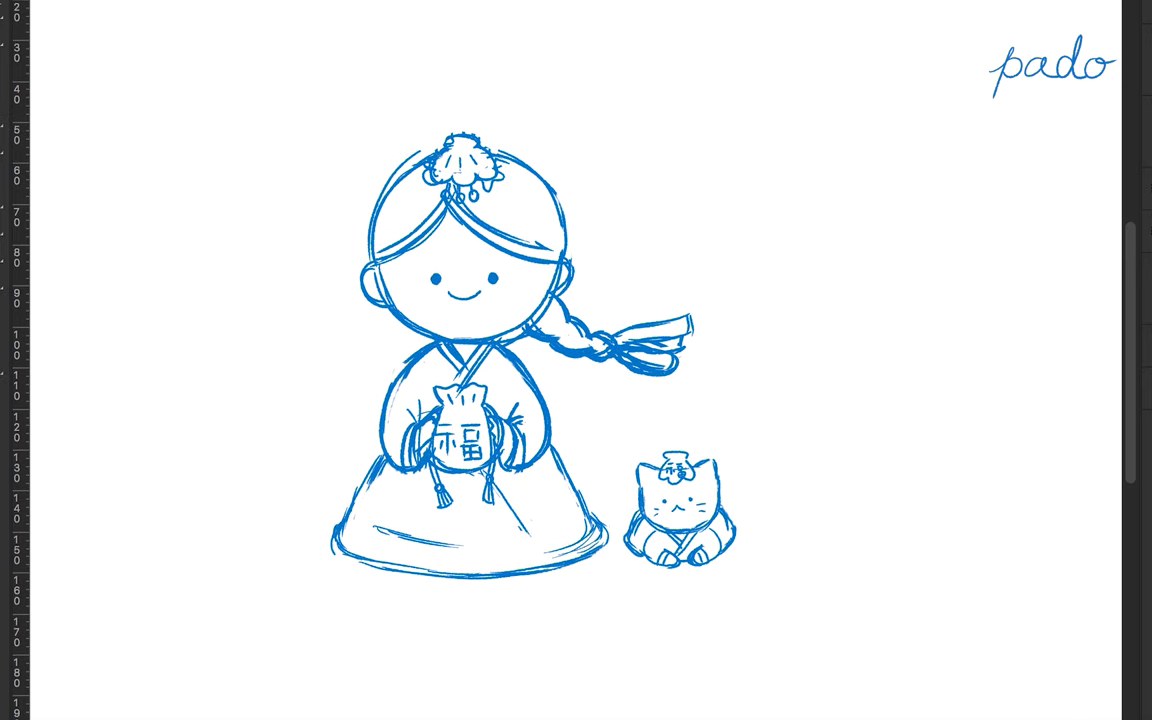
scroll(471, 260, up, 2)
drag(425, 72, 330, 238)
mouse_move(432, 155)
mouse_down()
mouse_move(330, 230)
mouse_move(440, 347)
mouse_up()
mouse_move(605, 230)
mouse_down()
mouse_move(445, 345)
mouse_move(549, 328)
mouse_up()
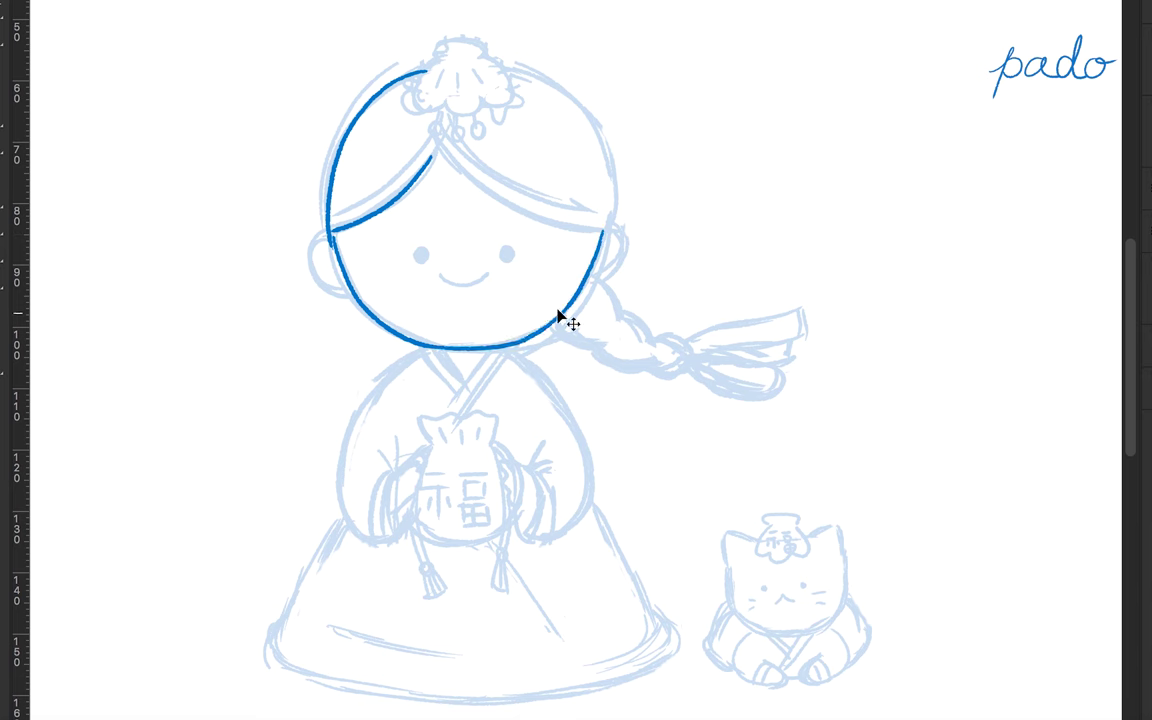
Ink both ears, dark blue dot eyes and the smile.
drag(329, 238, 352, 294)
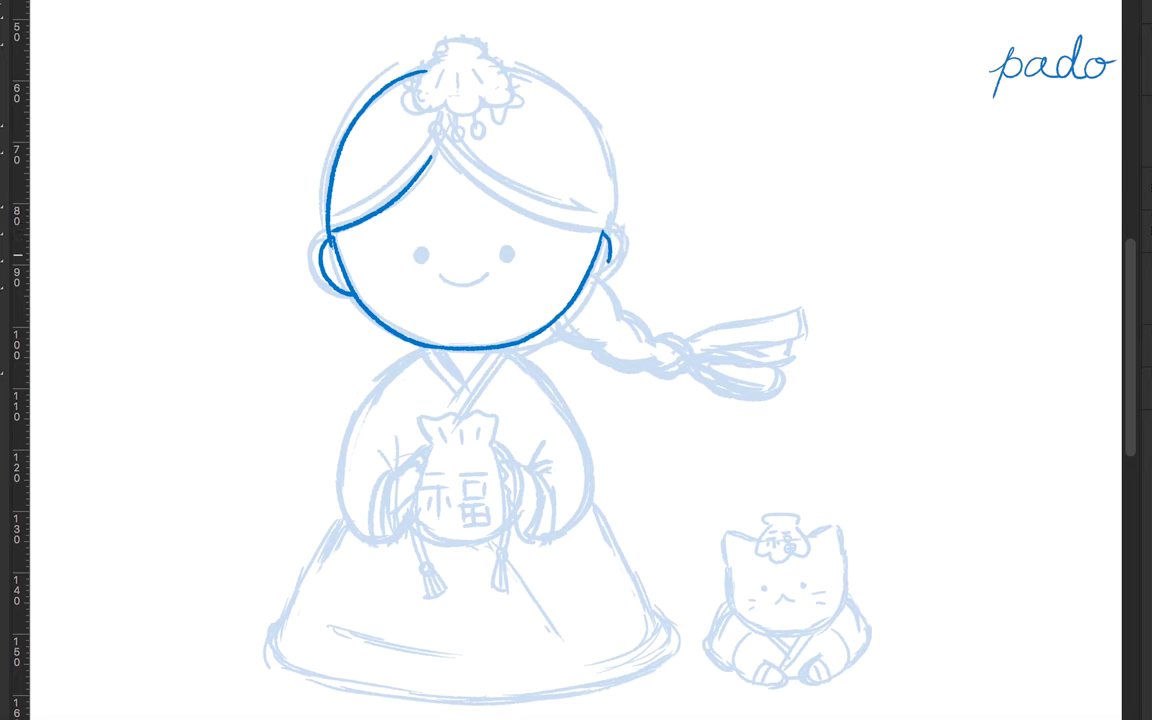
drag(606, 230, 588, 290)
click(419, 255)
click(507, 255)
scroll(463, 267, up, 3)
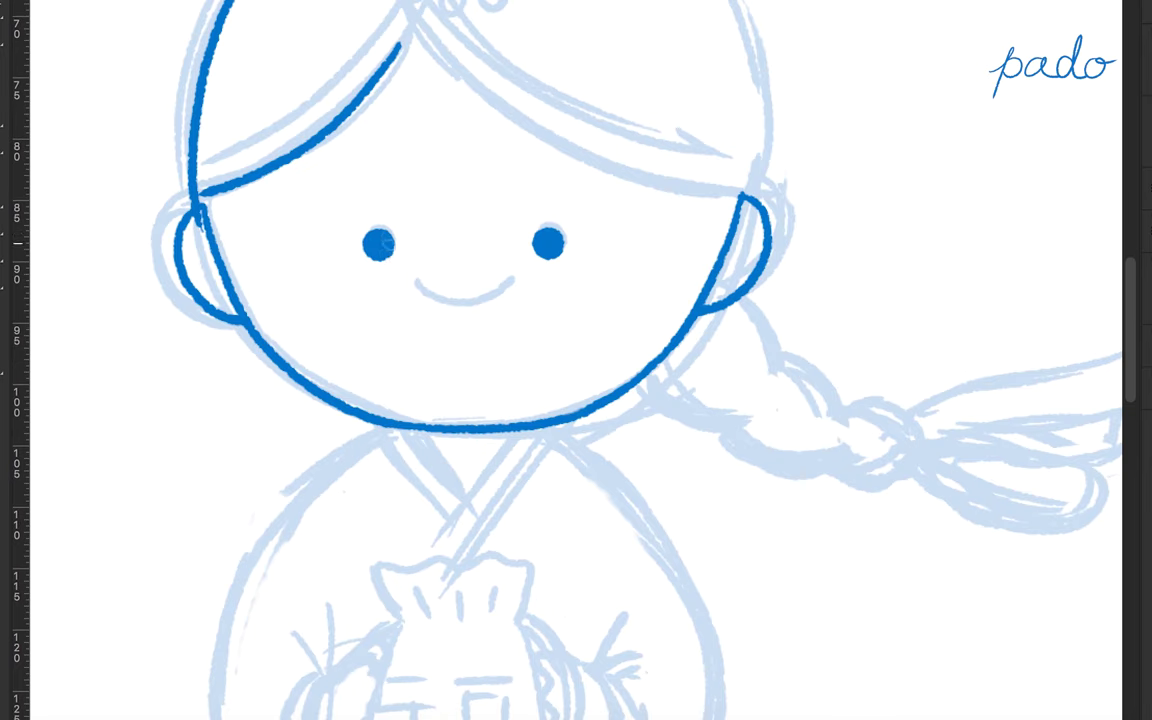
drag(423, 276, 514, 278)
scroll(527, 283, down, 3)
scroll(527, 283, down, 3)
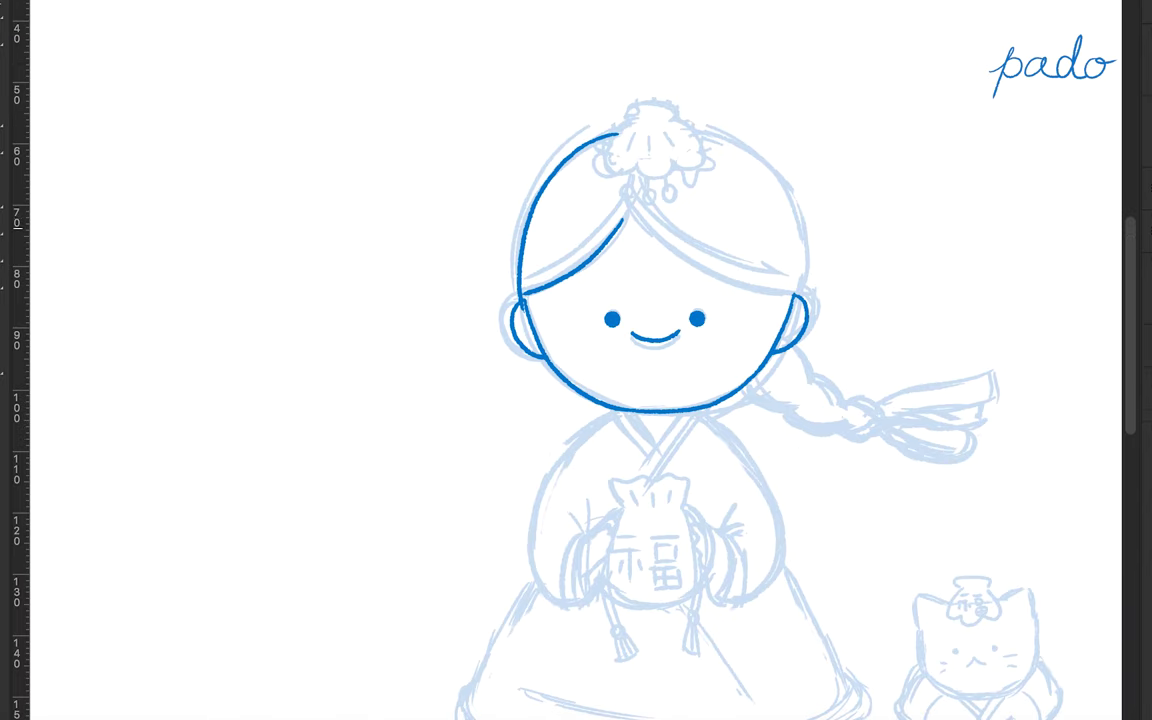
scroll(562, 200, right, 3)
Ink the head's right outline, right bangs, and the scalloped flower ornament with curls.
drag(470, 132, 655, 290)
drag(476, 222, 655, 295)
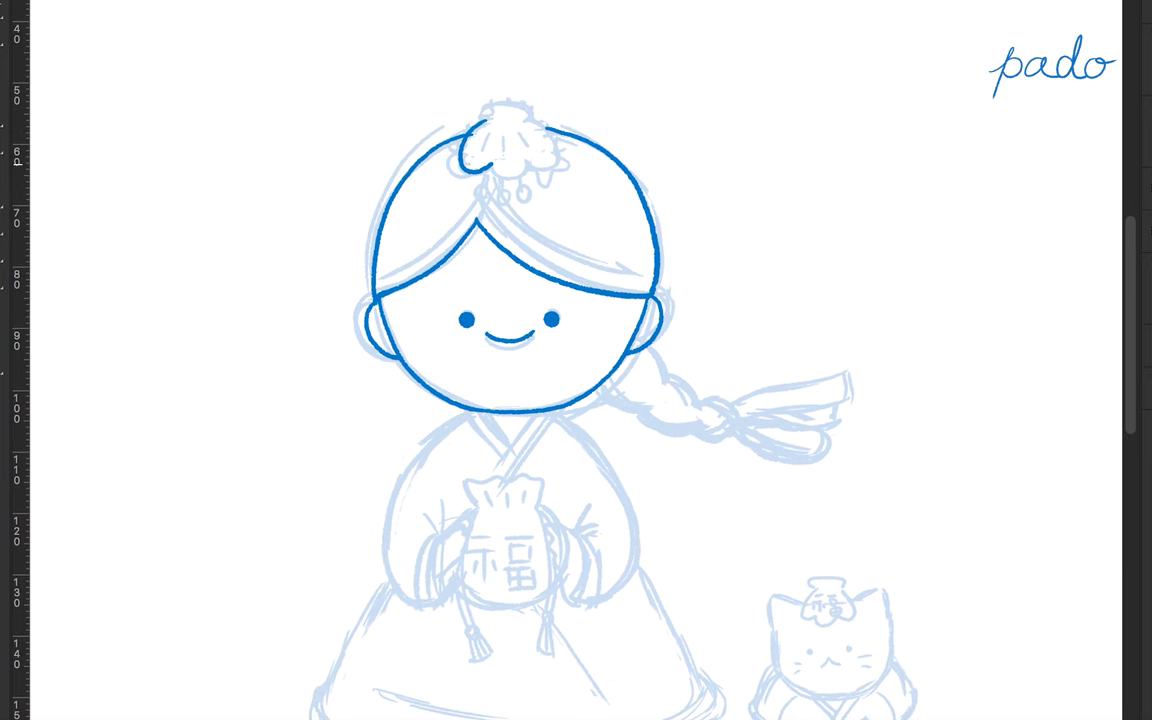
drag(462, 165, 556, 160)
mouse_move(496, 138)
mouse_down()
mouse_move(492, 156)
mouse_move(512, 156)
mouse_up()
drag(527, 138, 532, 156)
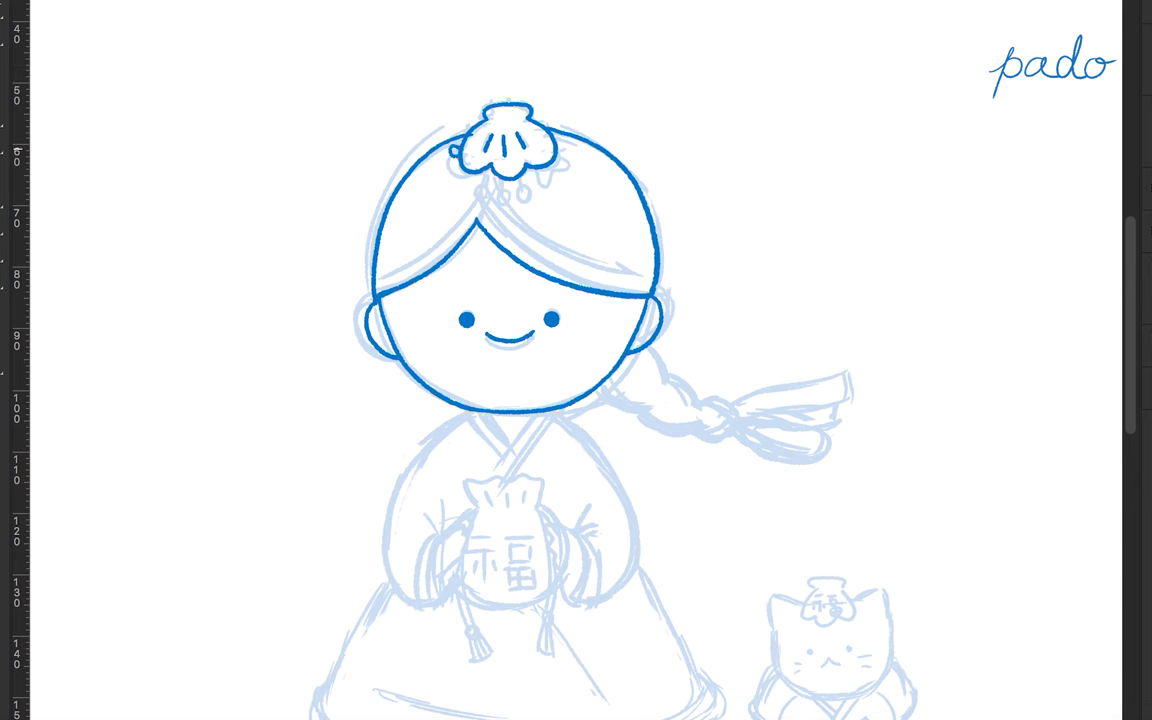
drag(458, 144, 460, 176)
Redo the curls raised and rotated, then add a beaded dangle and a starfish.
key(ctrl+z)
key(ctrl+z)
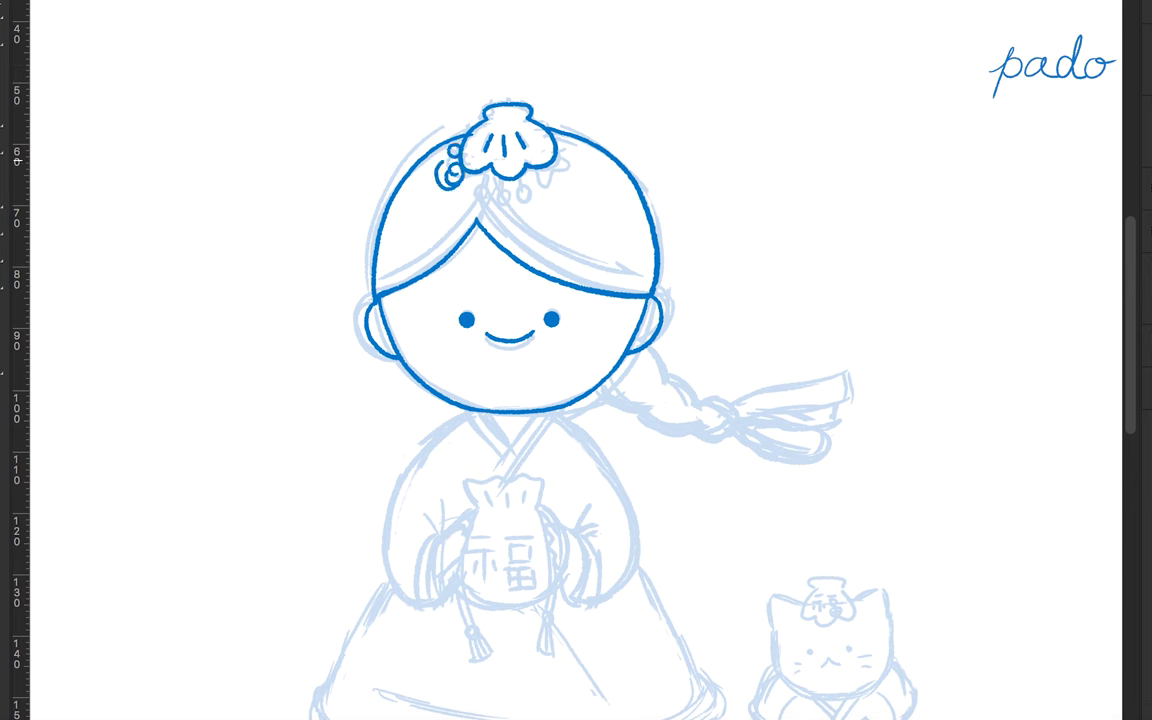
key(ctrl+t)
mouse_move(456, 162)
mouse_down()
mouse_move(458, 182)
mouse_move(468, 178)
mouse_up()
key(Return)
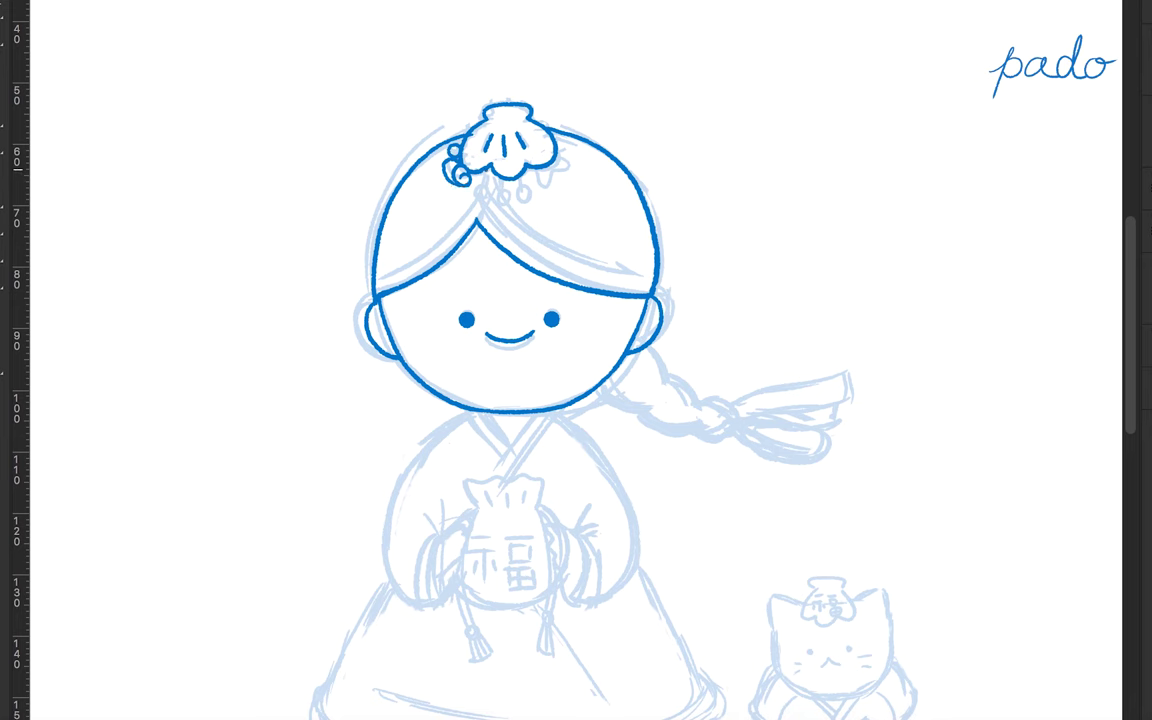
drag(483, 178, 483, 192)
drag(558, 150, 572, 172)
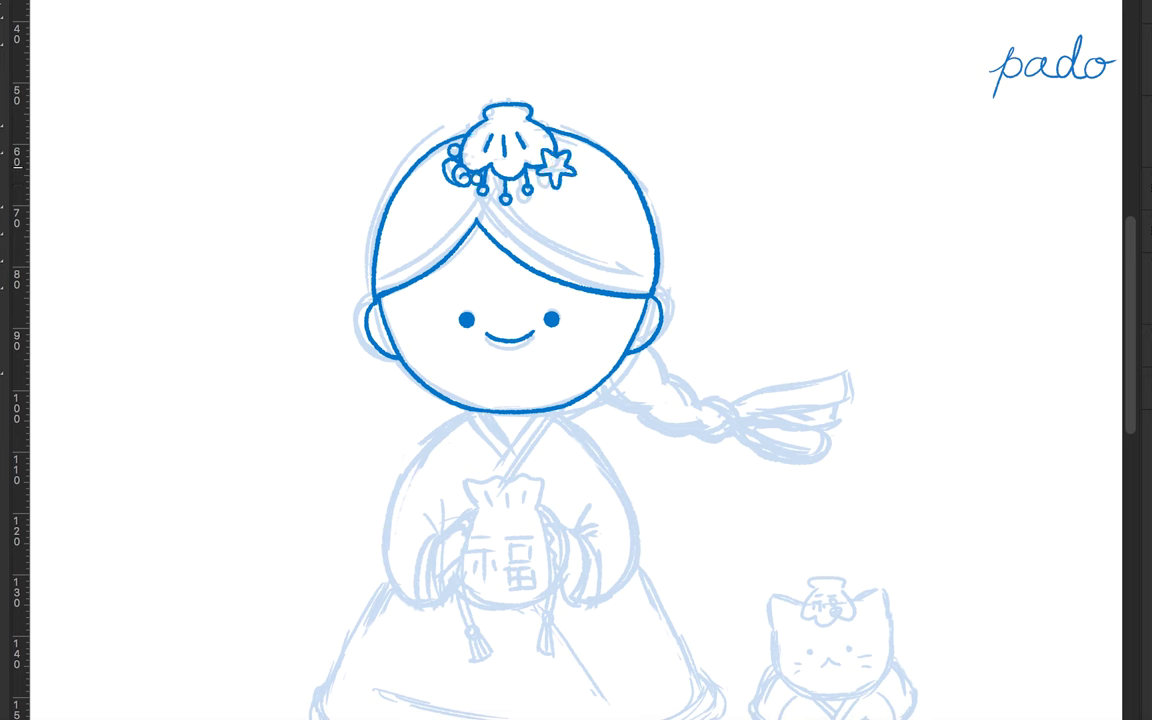
Ink the left sleeve and hand, the round tied pouch, and the right sleeve cuff.
scroll(576, 360, down, 3)
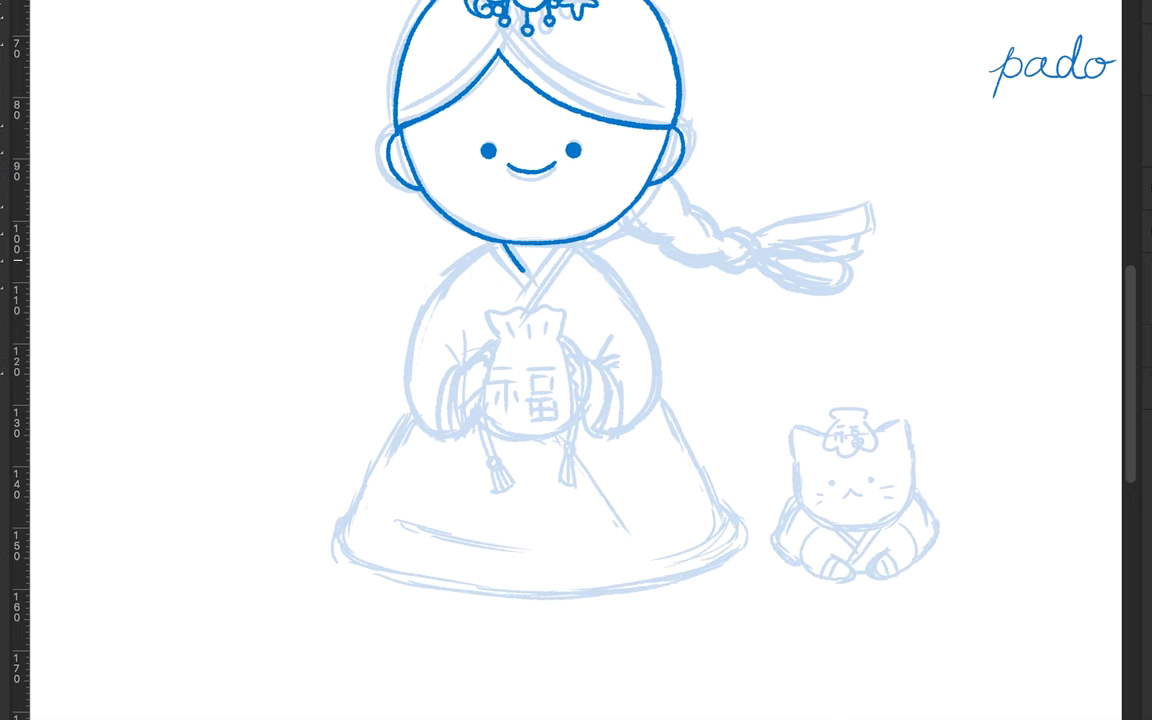
mouse_move(490, 243)
mouse_down()
mouse_move(412, 385)
mouse_move(470, 430)
mouse_up()
mouse_move(465, 330)
mouse_down()
mouse_move(465, 400)
mouse_move(446, 430)
mouse_up()
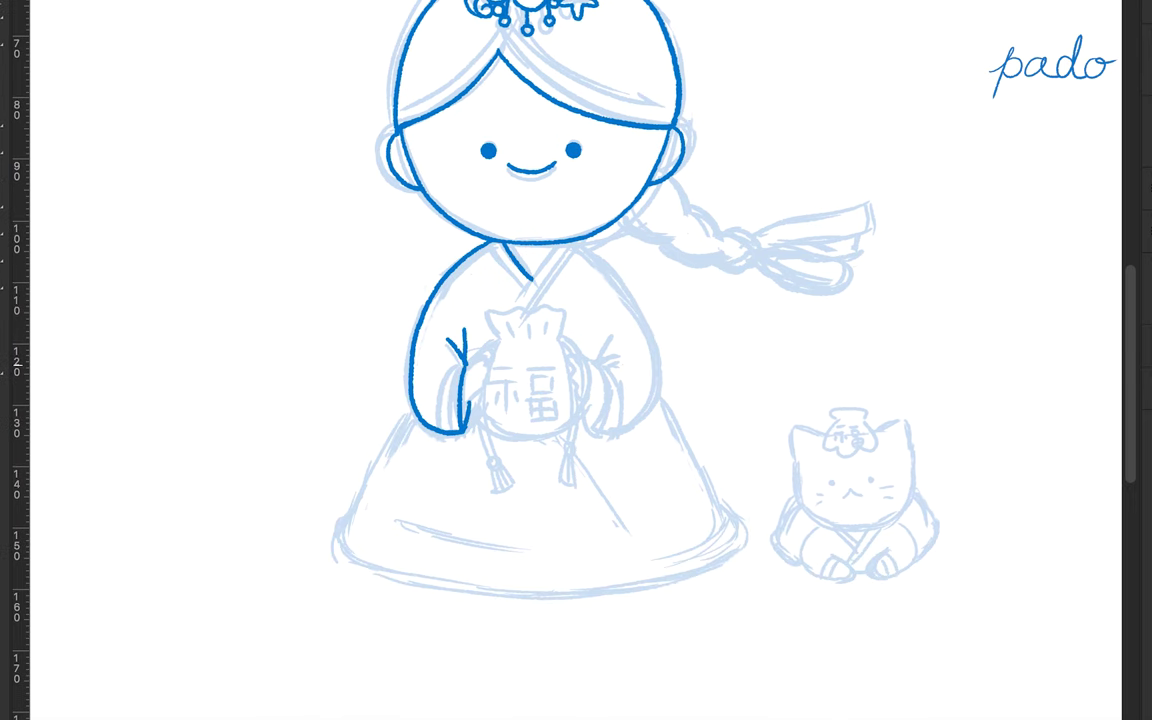
mouse_move(460, 350)
mouse_down()
mouse_move(482, 356)
mouse_move(468, 405)
mouse_up()
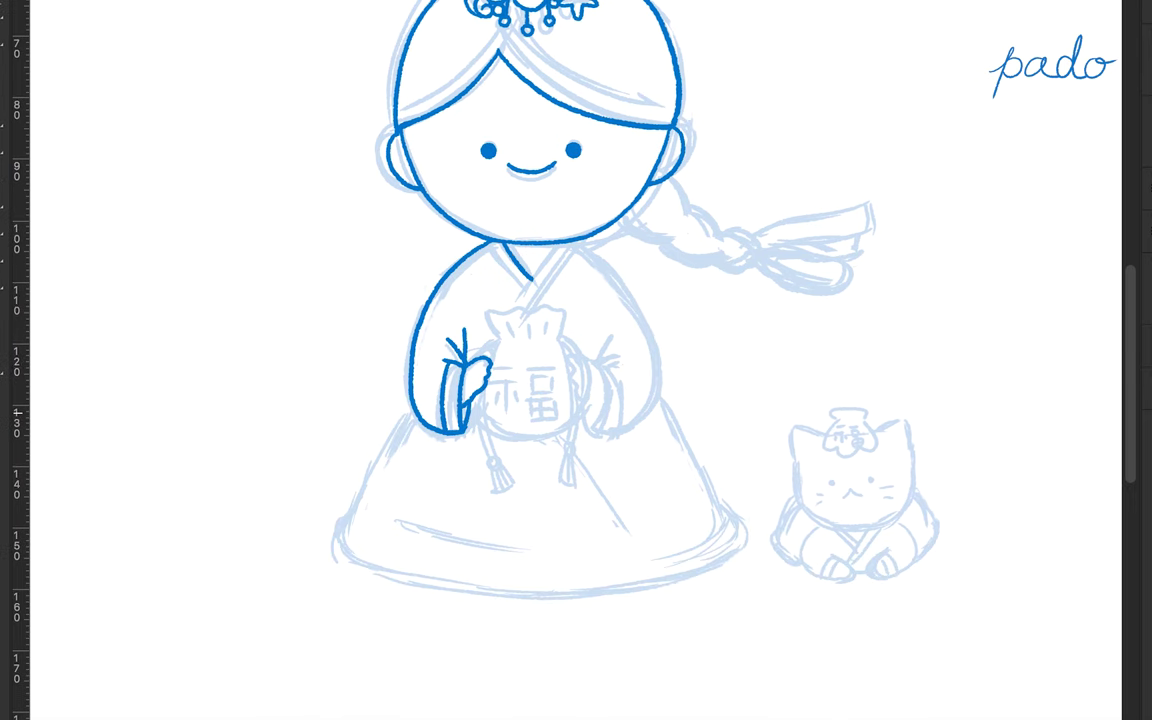
drag(492, 345, 578, 410)
mouse_move(487, 322)
mouse_down()
mouse_move(562, 320)
mouse_move(585, 428)
mouse_up()
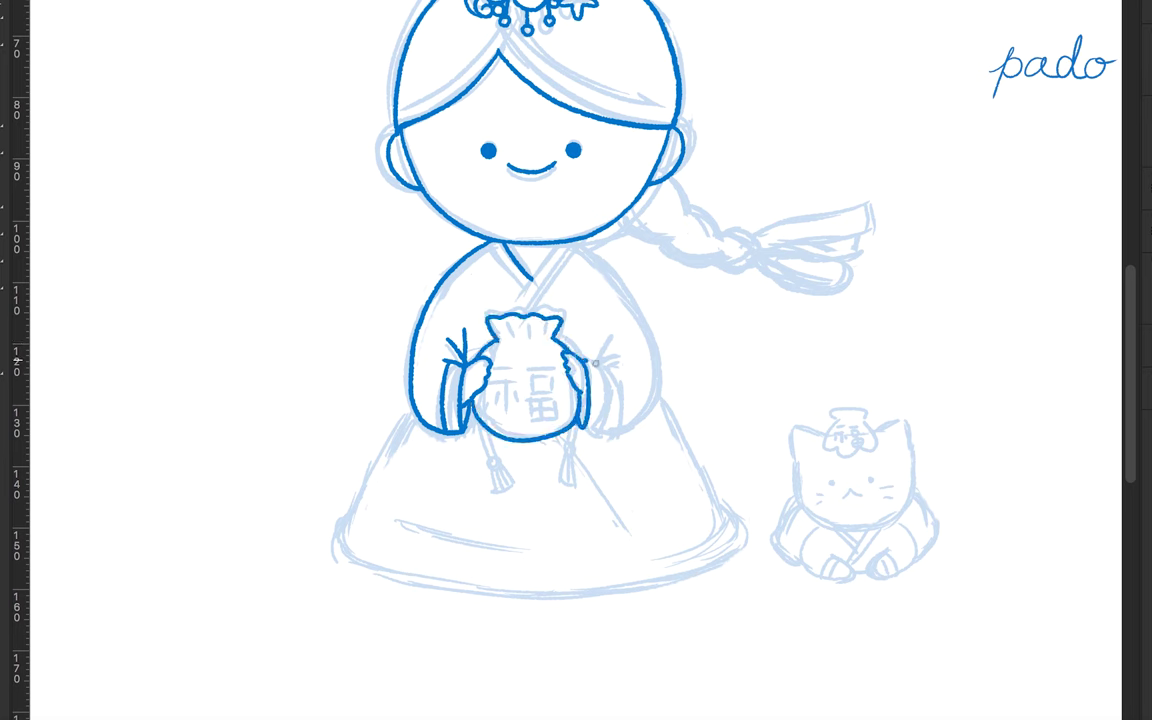
drag(600, 345, 632, 425)
key(ctrl+z)
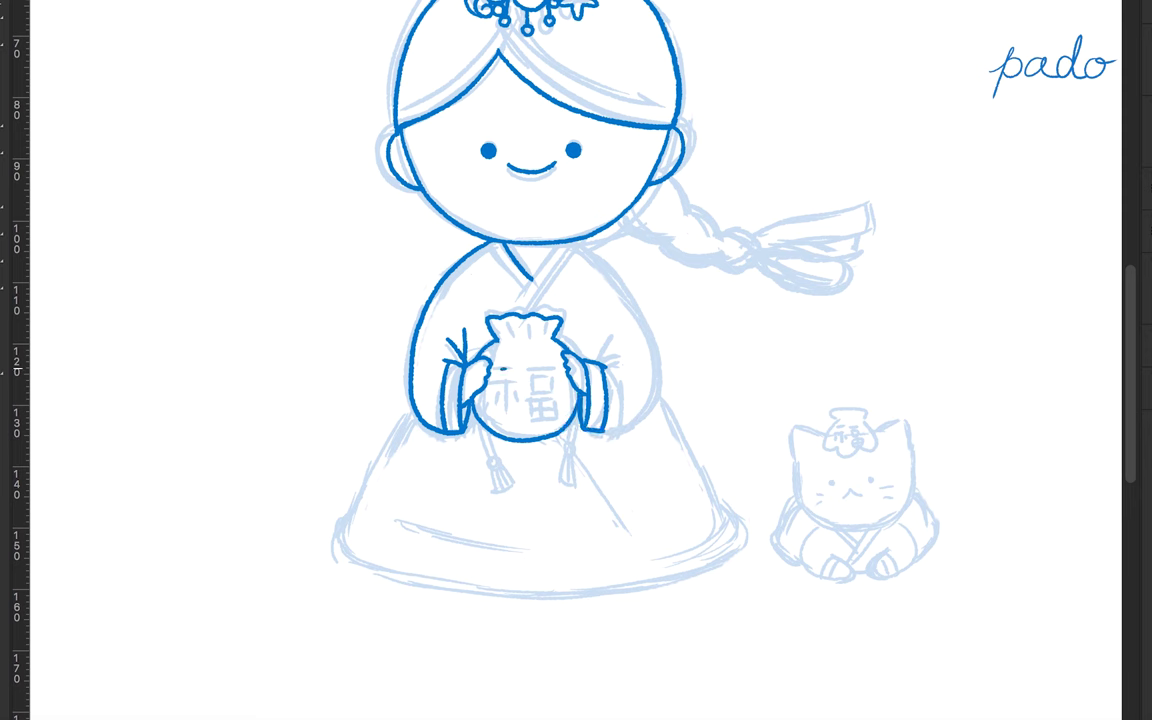
Ink 福 on the pouch, its neck fold, the collar lines, right shoulder and sleeve folds.
drag(510, 378, 510, 410)
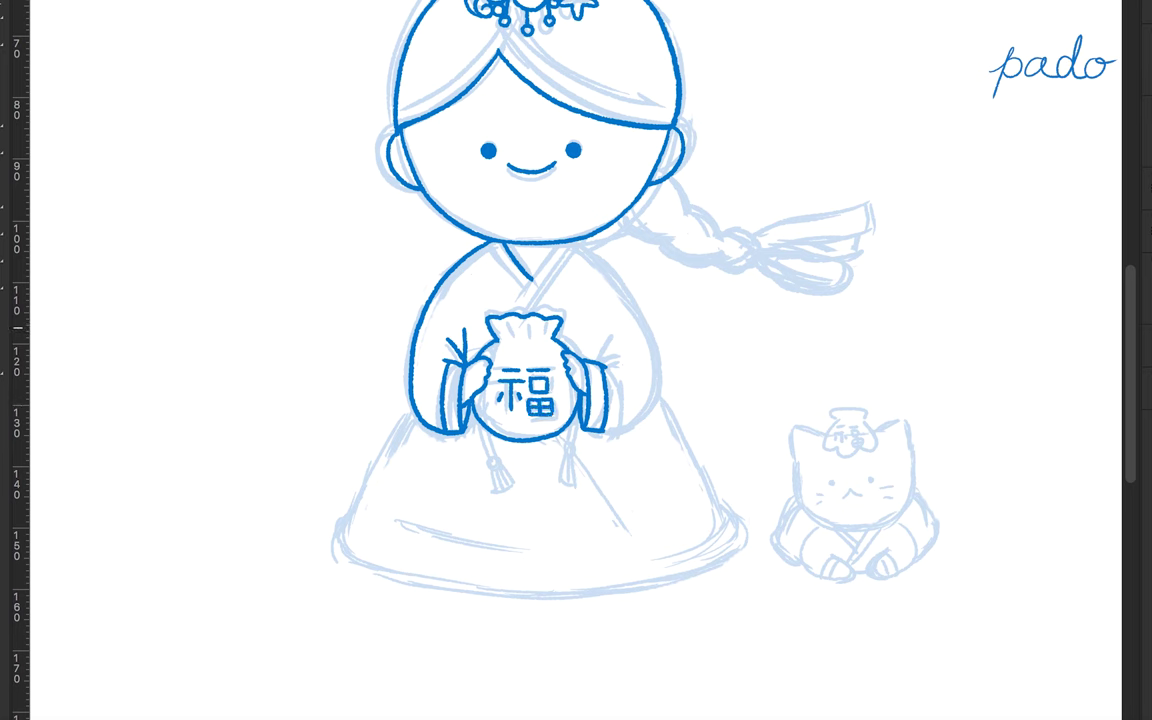
drag(508, 326, 509, 339)
drag(556, 246, 513, 312)
drag(575, 243, 630, 310)
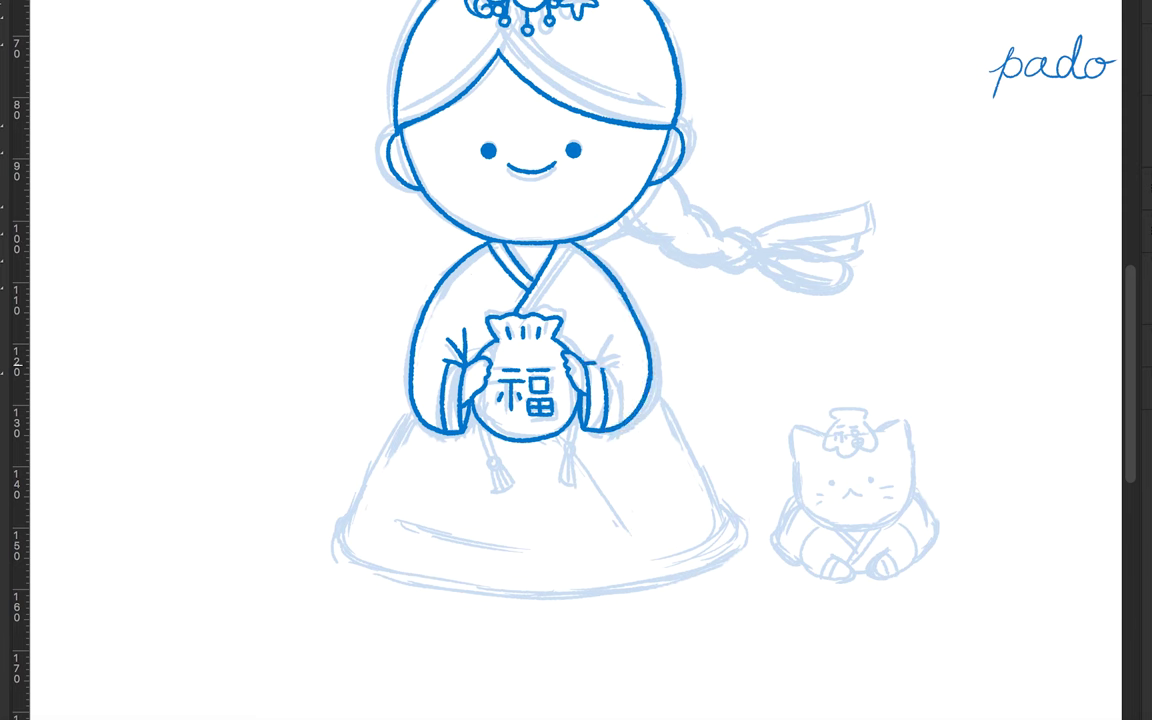
drag(622, 340, 605, 372)
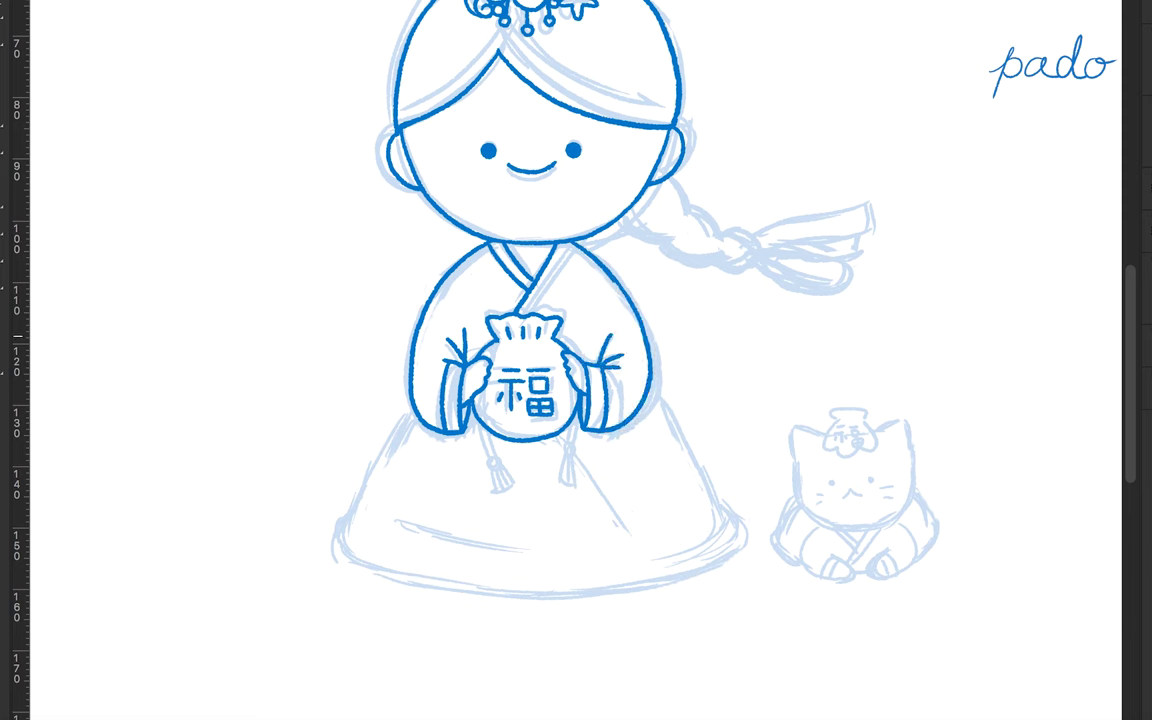
drag(568, 246, 528, 312)
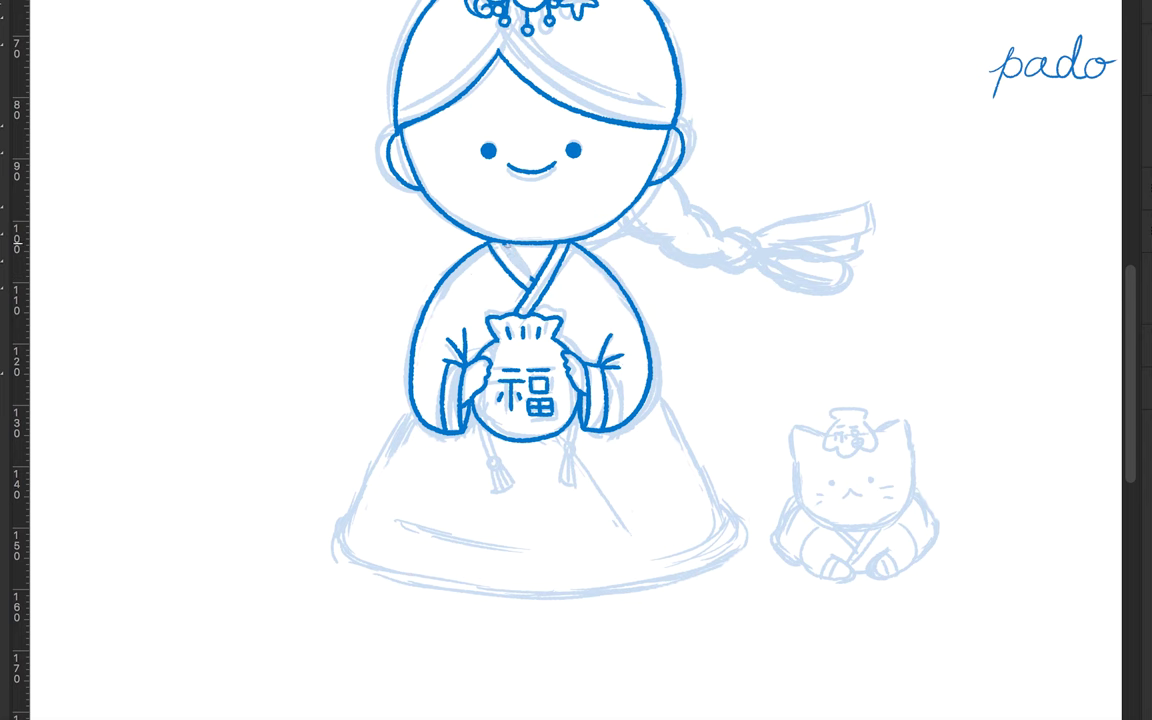
mouse_move(500, 243)
mouse_down()
mouse_move(532, 282)
mouse_move(514, 278)
mouse_move(500, 302)
mouse_up()
Ink the skirt's left and right edges and hem, plus a wave at the lower left.
scroll(505, 302, down, 2)
drag(358, 324, 493, 549)
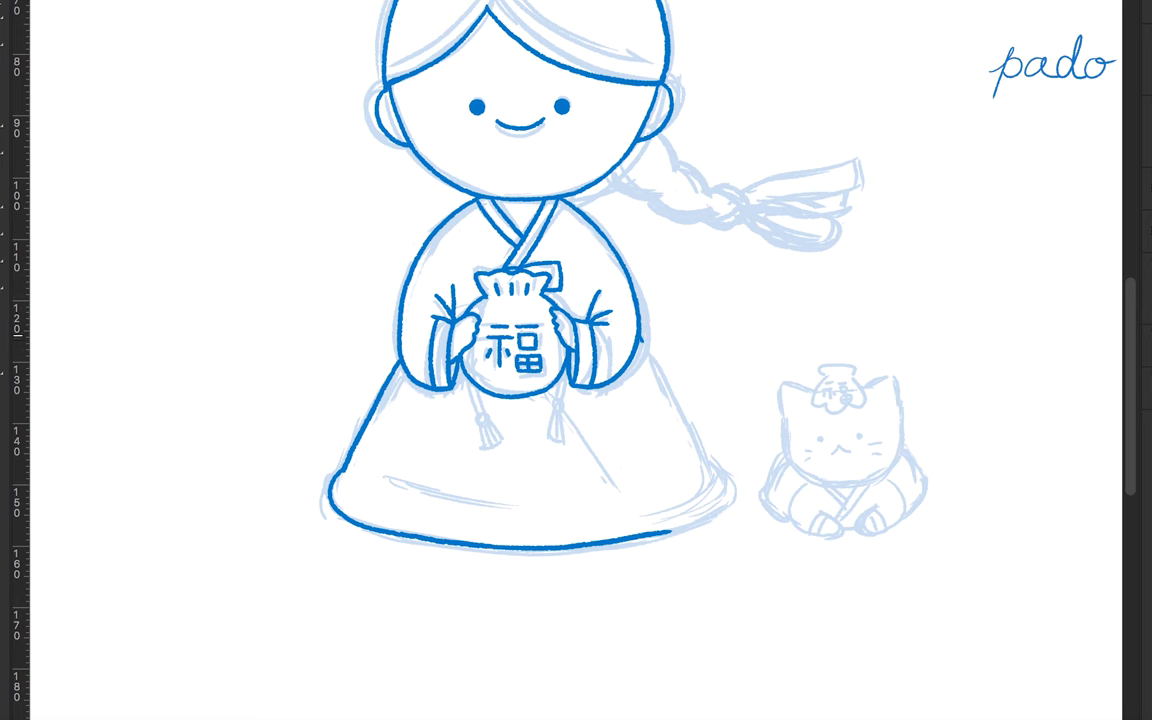
mouse_move(577, 302)
mouse_down()
mouse_move(690, 440)
mouse_move(580, 548)
mouse_up()
drag(678, 523, 580, 548)
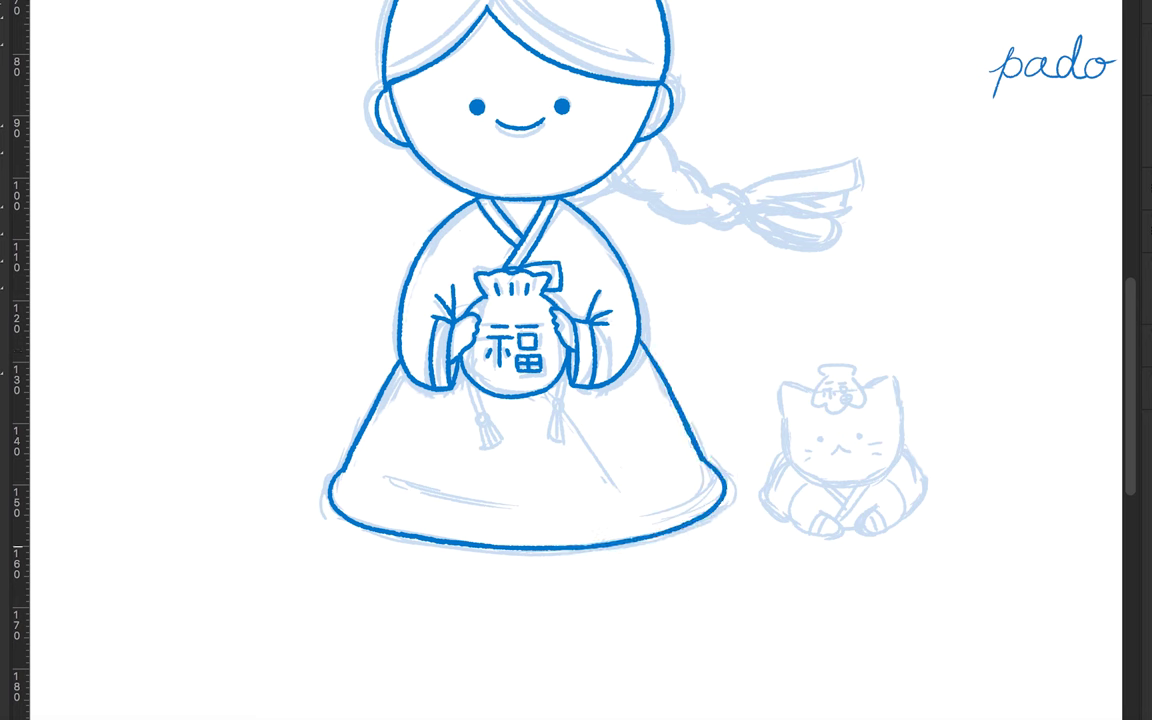
drag(383, 478, 513, 506)
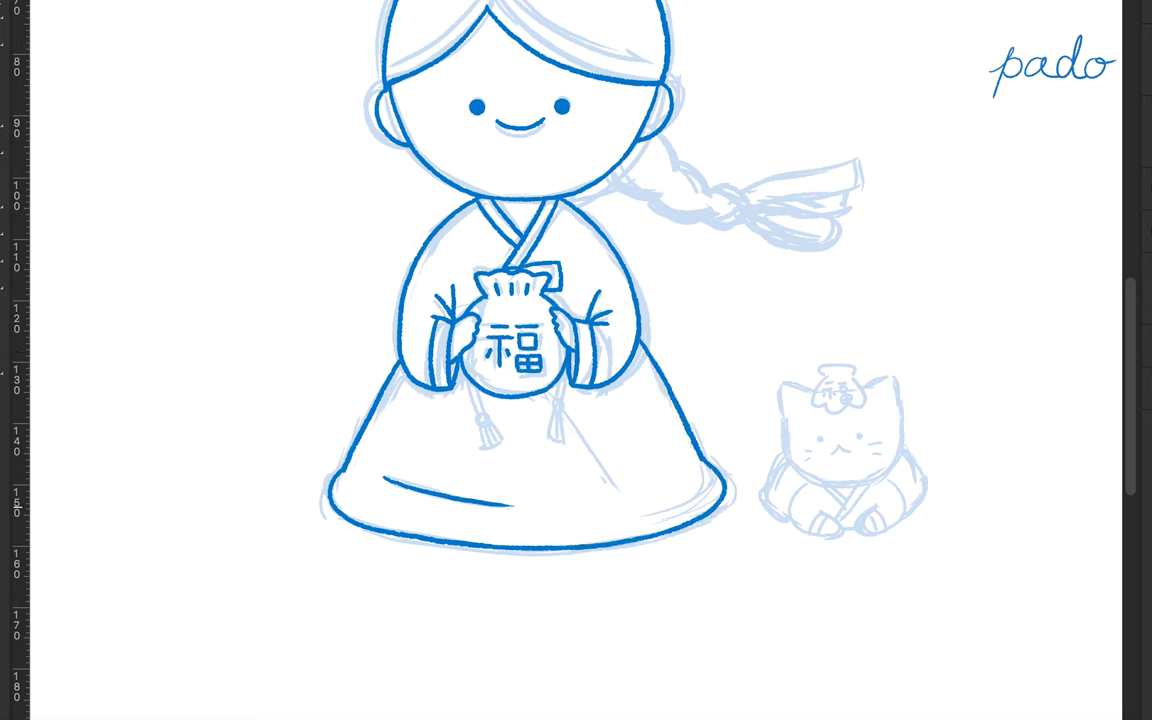
key(ctrl+z)
mouse_move(335, 470)
mouse_down()
mouse_move(455, 520)
mouse_move(513, 502)
mouse_move(705, 487)
mouse_up()
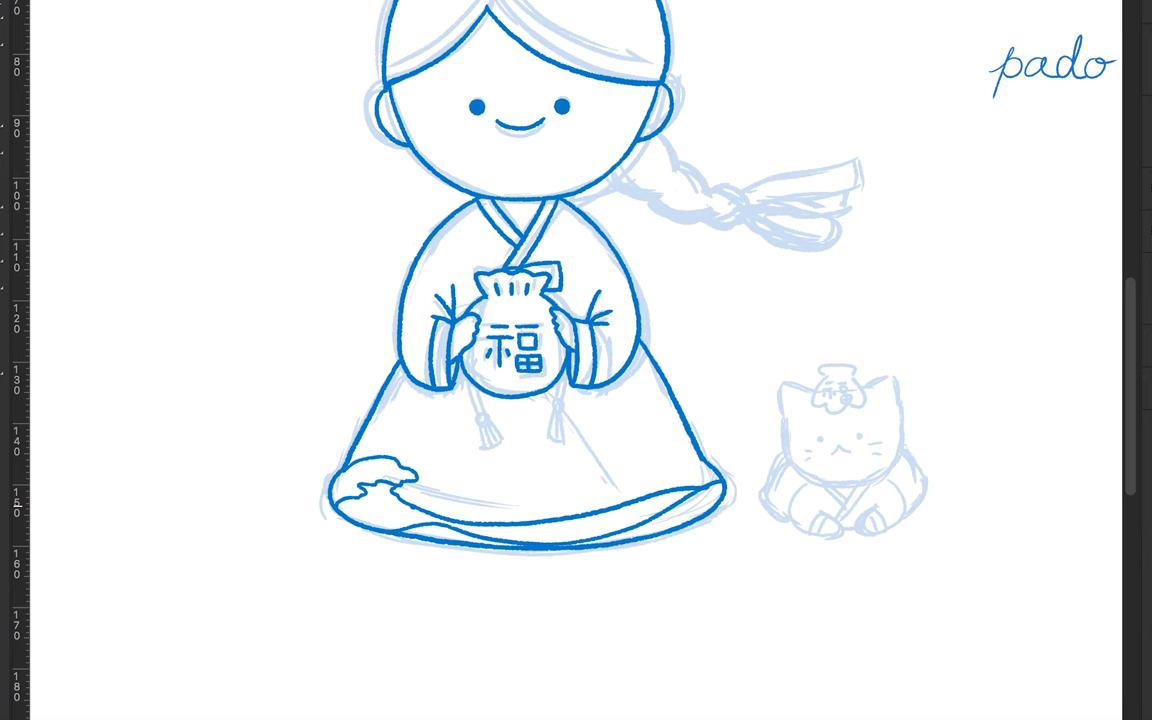
Replace the wave with a new curved hem line and a wavy band along the skirt.
scroll(761, 415, up, 2)
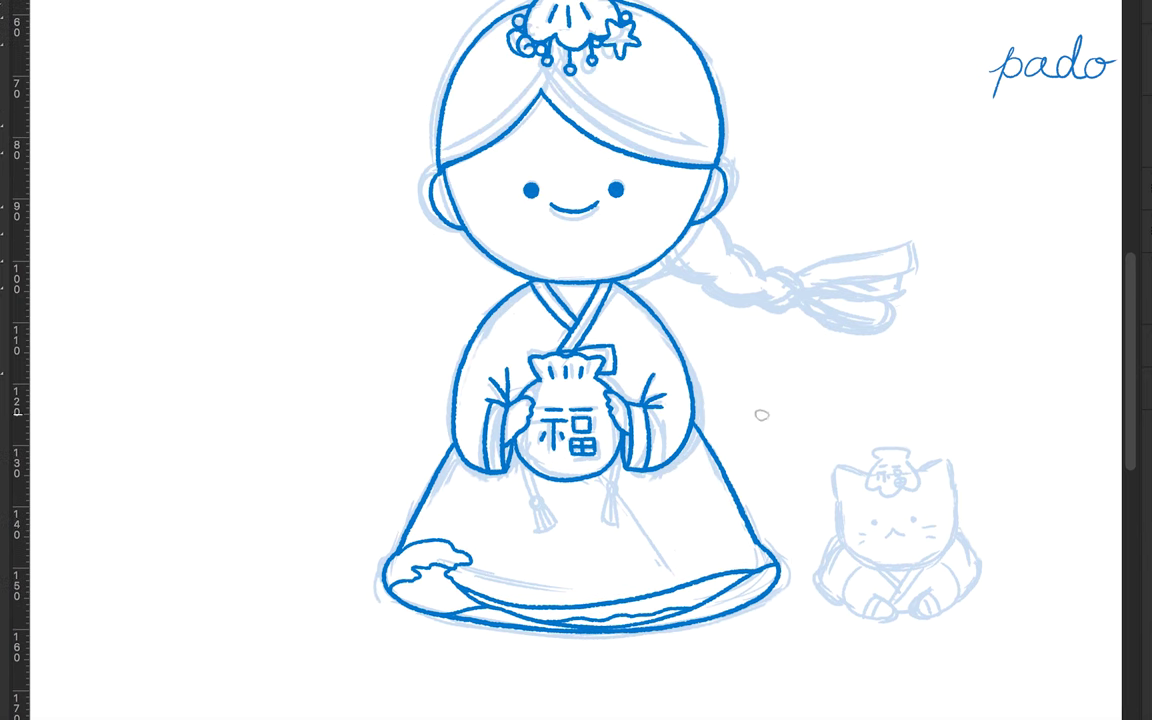
scroll(761, 415, down, 1)
key(ctrl+z)
key(ctrl+z)
drag(335, 470, 630, 500)
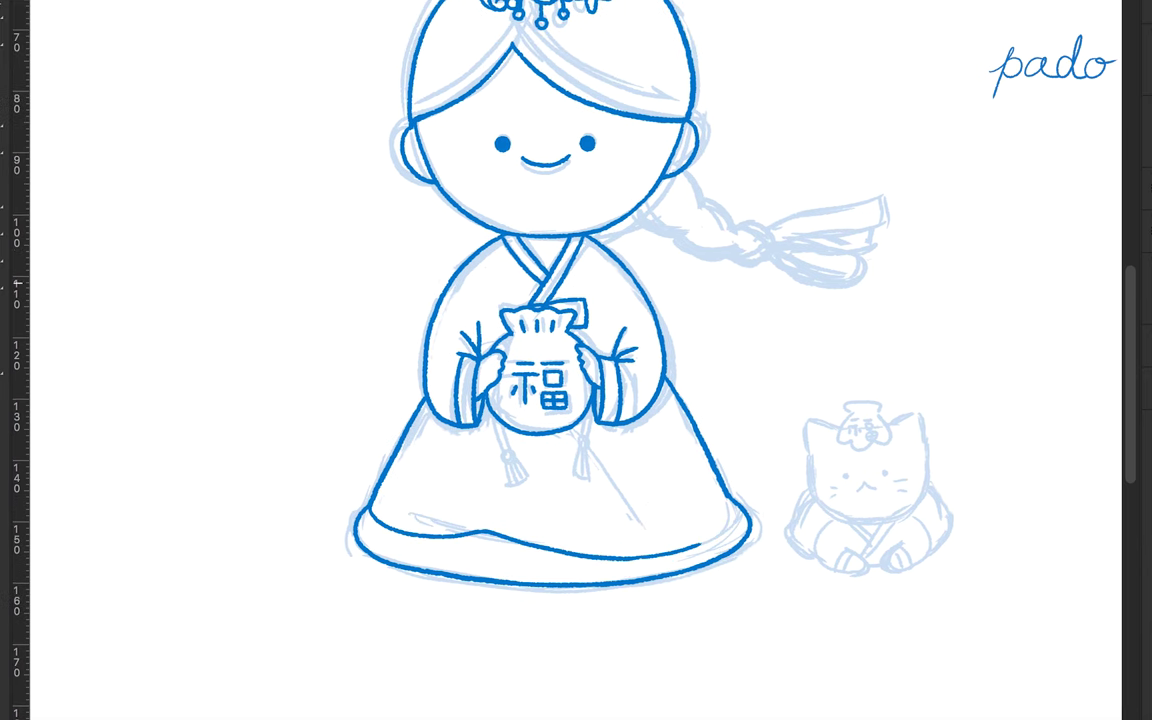
drag(571, 552, 724, 492)
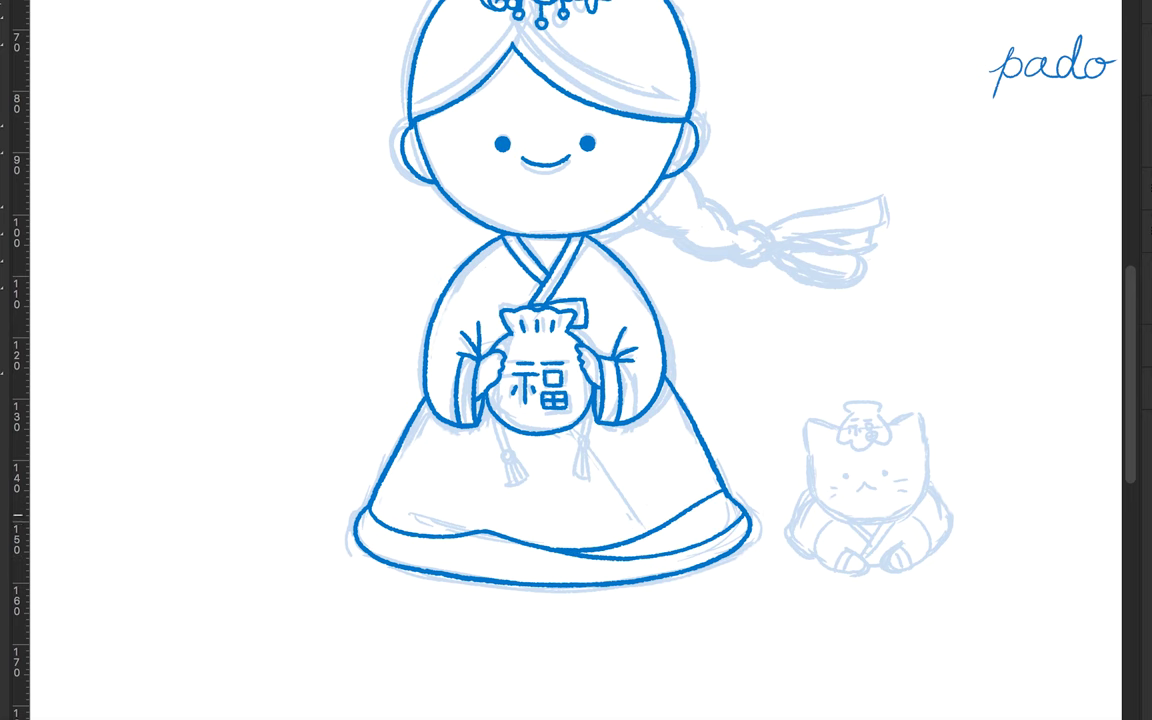
drag(360, 540, 740, 516)
Ink the left sleeve cuff, the skirt's left outline and a beaded cord under the pouch.
scroll(576, 360, up, 2)
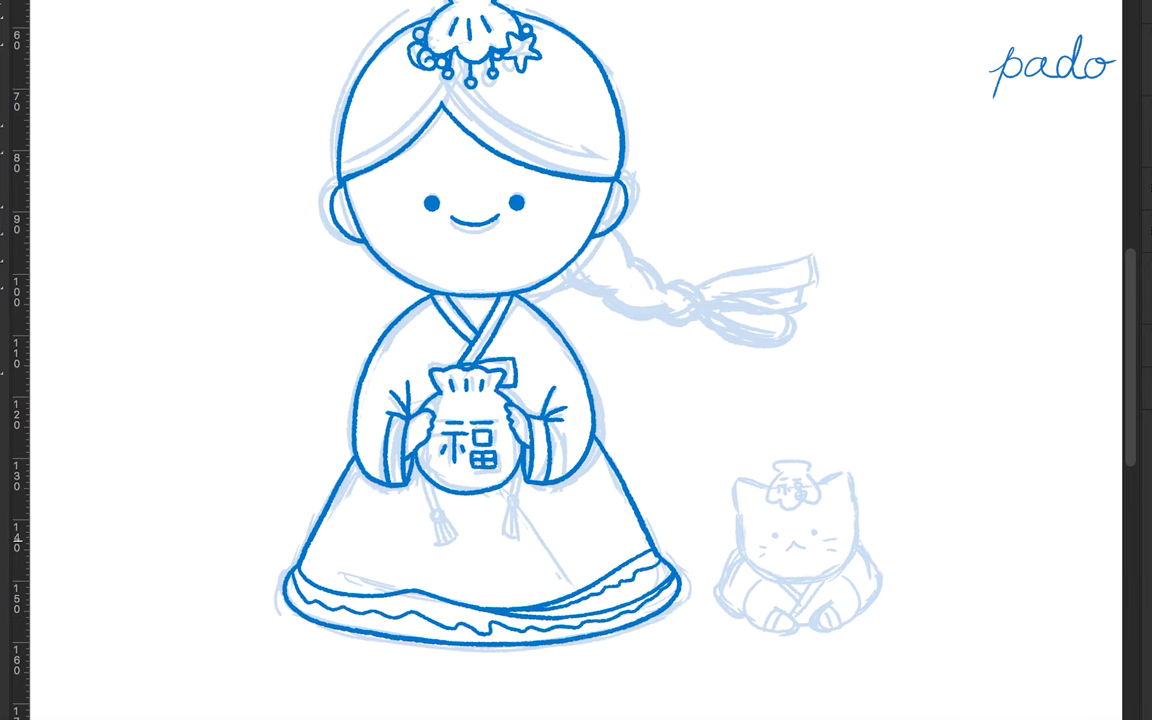
scroll(576, 360, down, 1)
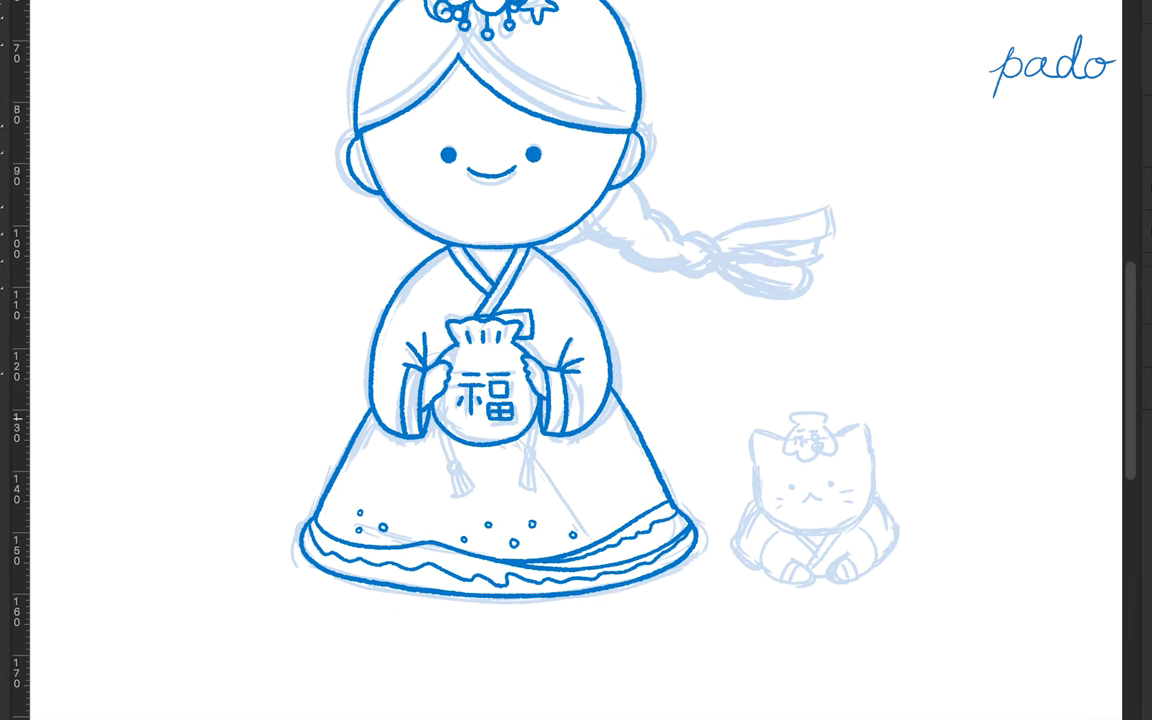
mouse_move(404, 368)
mouse_down()
mouse_move(429, 360)
mouse_move(380, 298)
mouse_move(370, 405)
mouse_up()
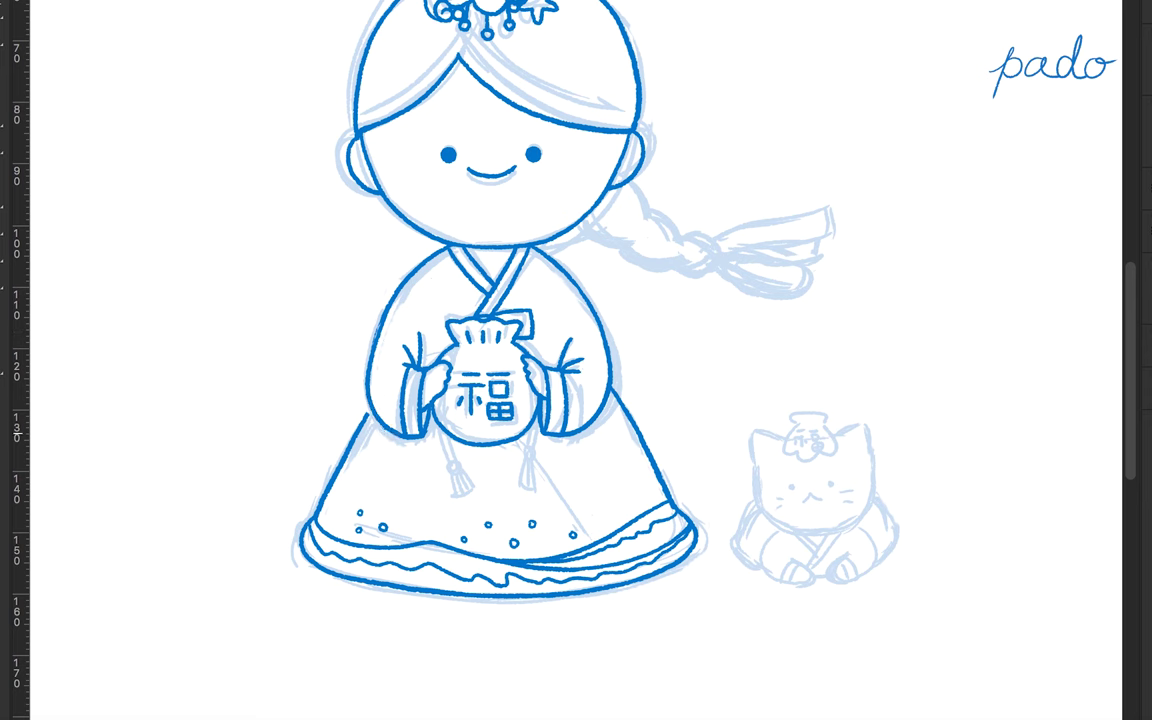
drag(372, 438, 370, 406)
drag(436, 428, 441, 470)
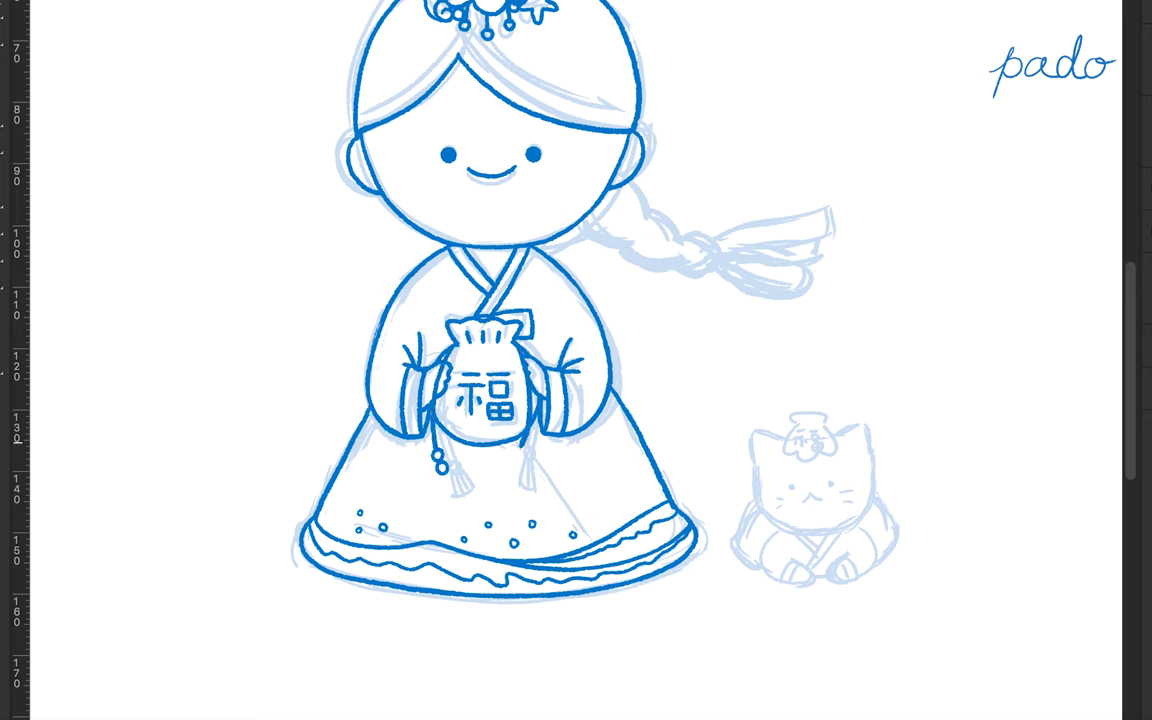
Ink the braid outline down to the ribbon tie and its loops.
scroll(576, 360, up, 2)
mouse_move(648, 200)
mouse_down()
mouse_move(604, 268)
mouse_move(728, 318)
mouse_move(855, 264)
mouse_up()
drag(740, 290, 850, 280)
scroll(576, 360, right, 3)
mouse_move(648, 232)
mouse_down()
mouse_move(574, 240)
mouse_move(552, 272)
mouse_up()
scroll(576, 360, left, 3)
drag(666, 295, 637, 318)
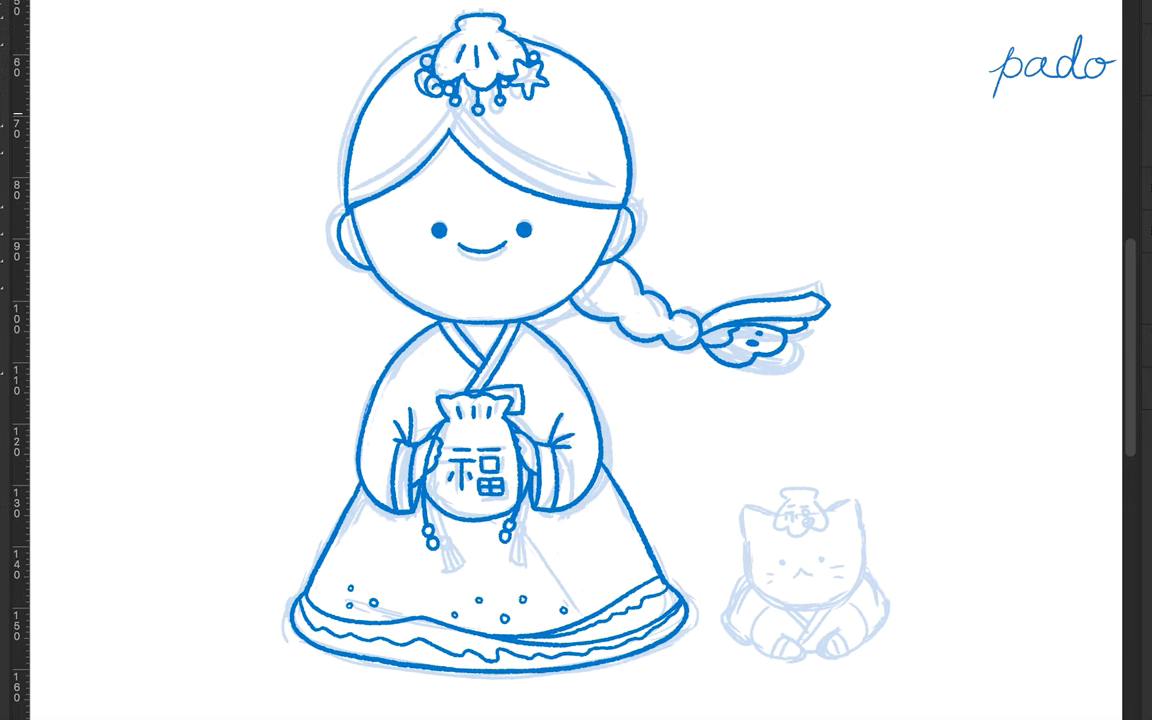
Ink the 福 pouch cap on the cat's head.
scroll(810, 570, up, 5)
mouse_move(562, 190)
mouse_down()
mouse_move(630, 188)
mouse_move(625, 255)
mouse_up()
drag(596, 180, 561, 237)
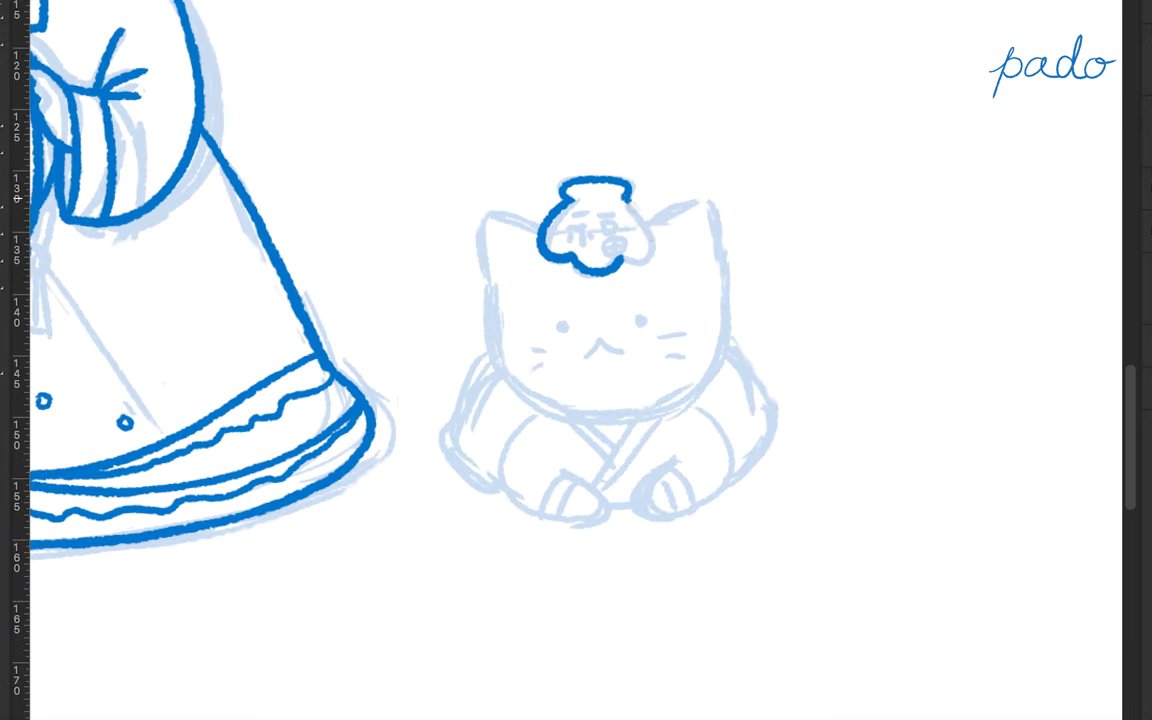
drag(632, 190, 622, 268)
mouse_move(568, 216)
mouse_down()
mouse_move(588, 214)
mouse_move(592, 228)
mouse_move(617, 210)
mouse_move(624, 248)
mouse_move(612, 248)
mouse_move(545, 410)
mouse_up()
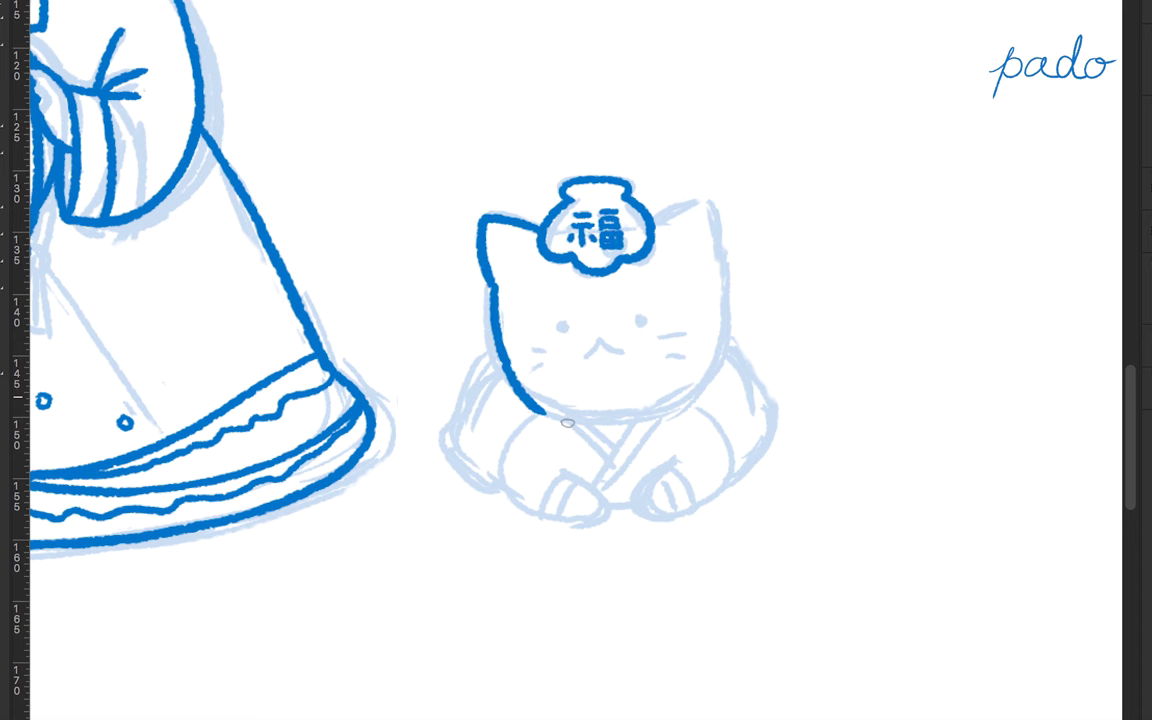
Ink the cat's ear, cheek, chin, dot eyes, ㅅ-shaped mouth, blush and whiskers.
mouse_move(652, 214)
mouse_down()
mouse_move(716, 245)
mouse_move(720, 330)
mouse_up()
drag(542, 405, 625, 418)
mouse_move(722, 320)
mouse_down()
mouse_move(705, 380)
mouse_move(620, 418)
mouse_up()
click(572, 330)
click(640, 328)
drag(588, 350, 622, 350)
drag(528, 347, 552, 357)
drag(658, 340, 676, 351)
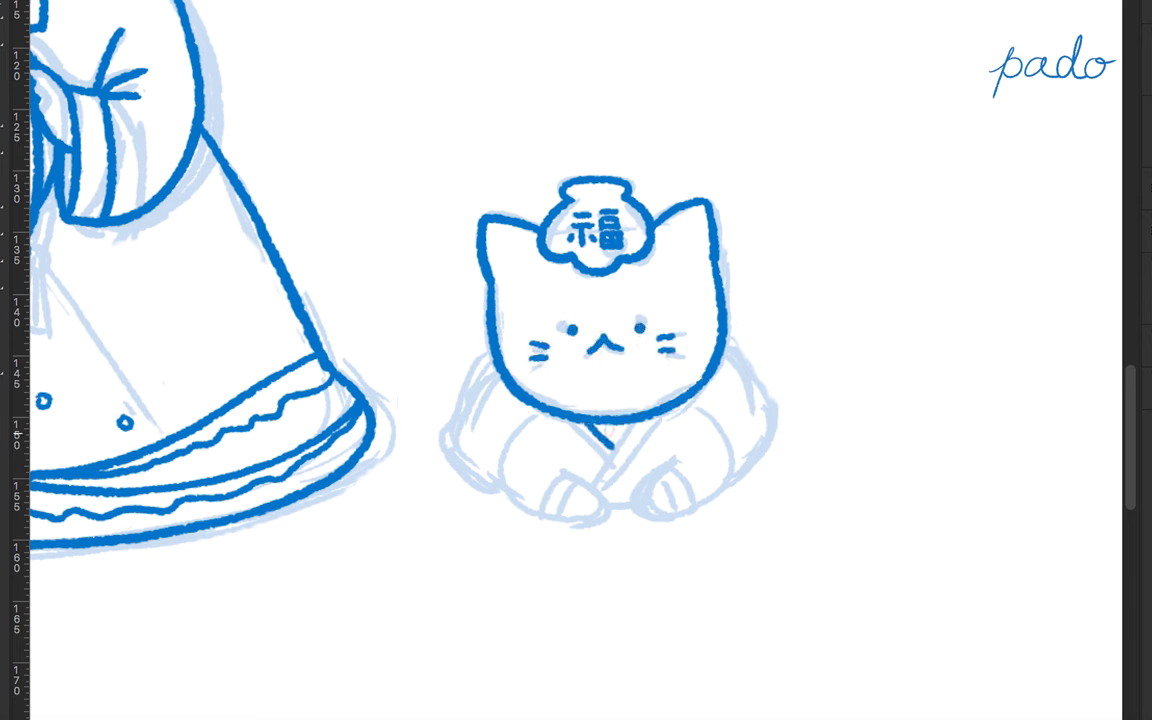
Ink the cat's crossed collar, arms, paws and both sleeves, then view the whole drawing.
mouse_move(656, 420)
mouse_down()
mouse_move(606, 493)
mouse_move(591, 468)
mouse_up()
mouse_move(561, 423)
mouse_down()
mouse_move(604, 488)
mouse_move(600, 512)
mouse_up()
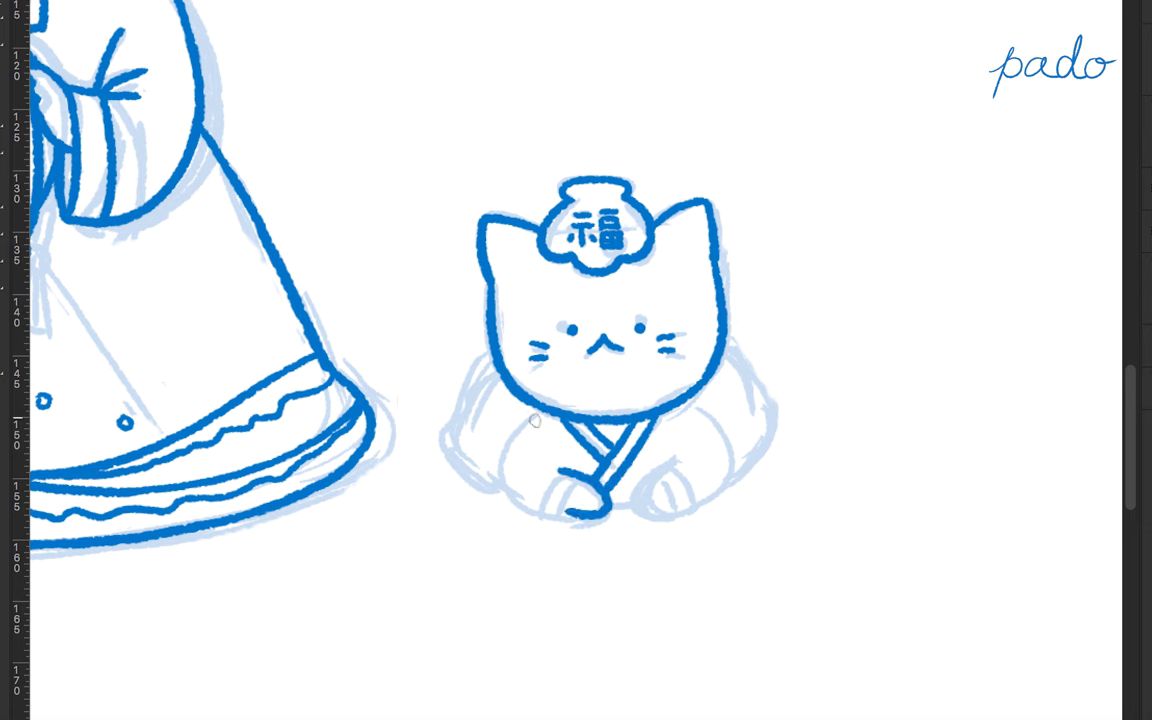
mouse_move(548, 458)
mouse_down()
mouse_move(606, 496)
mouse_move(542, 512)
mouse_up()
mouse_move(698, 408)
mouse_down()
mouse_move(666, 515)
mouse_move(668, 462)
mouse_move(684, 494)
mouse_up()
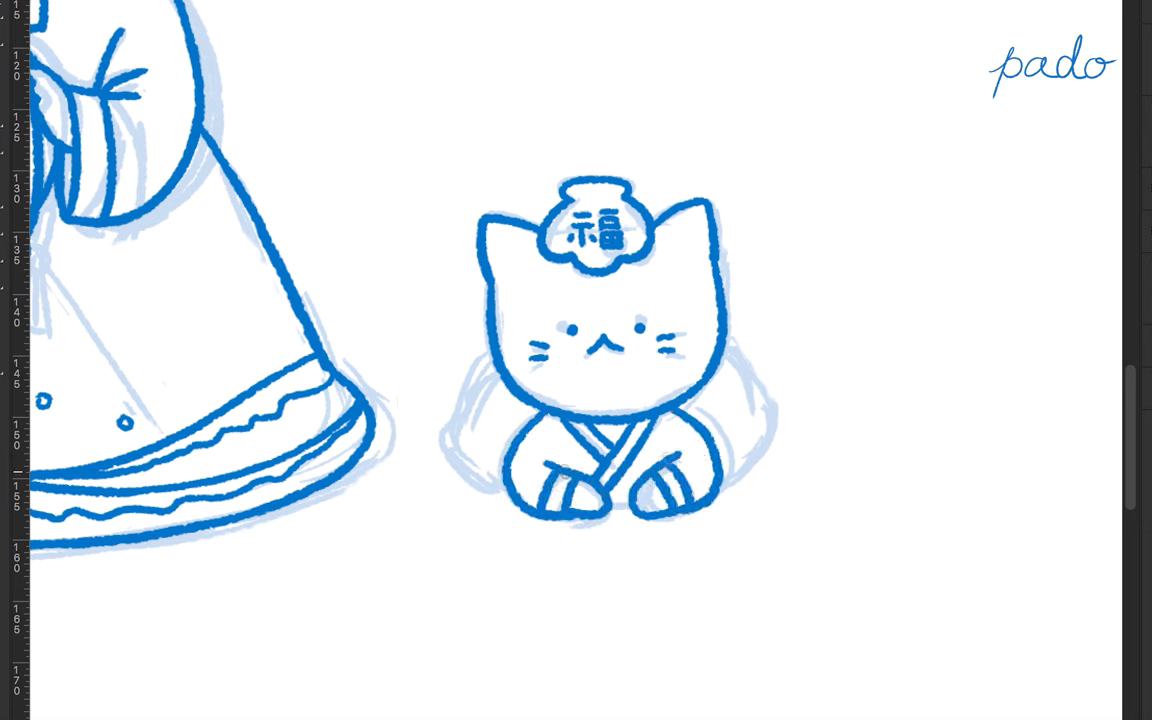
drag(497, 345, 505, 488)
drag(722, 342, 720, 482)
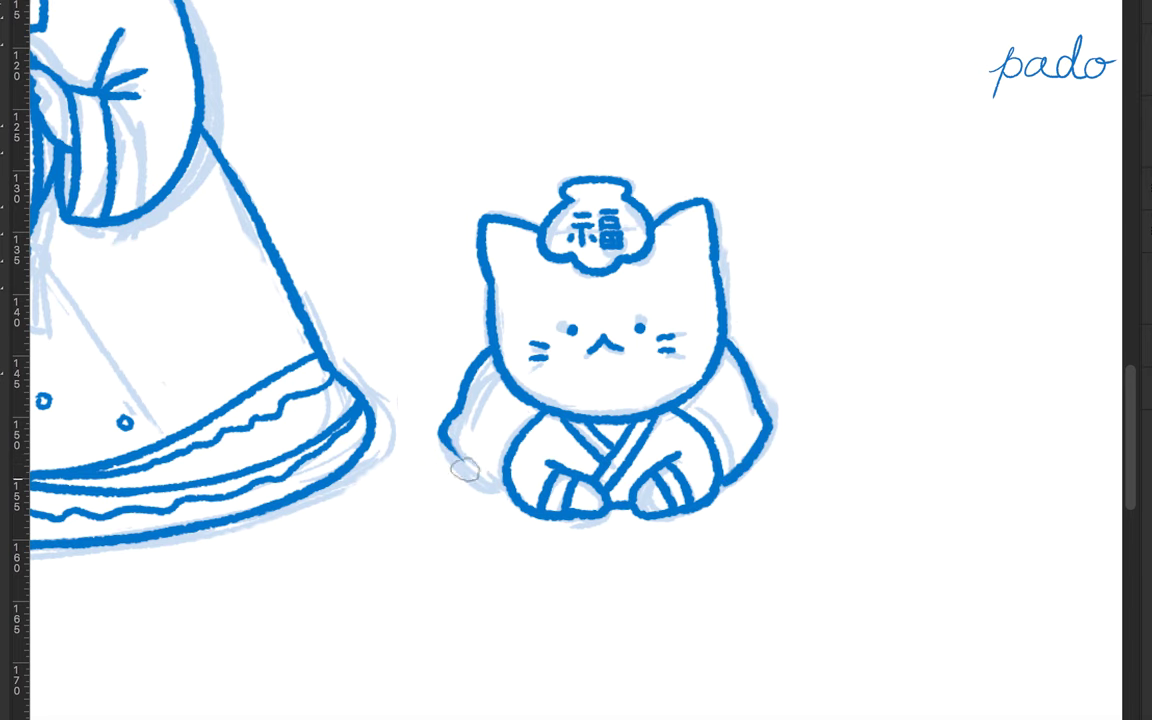
key(ctrl+0)
Close the gap at the top of the head outline and fill the hair solid blue.
click(646, 344)
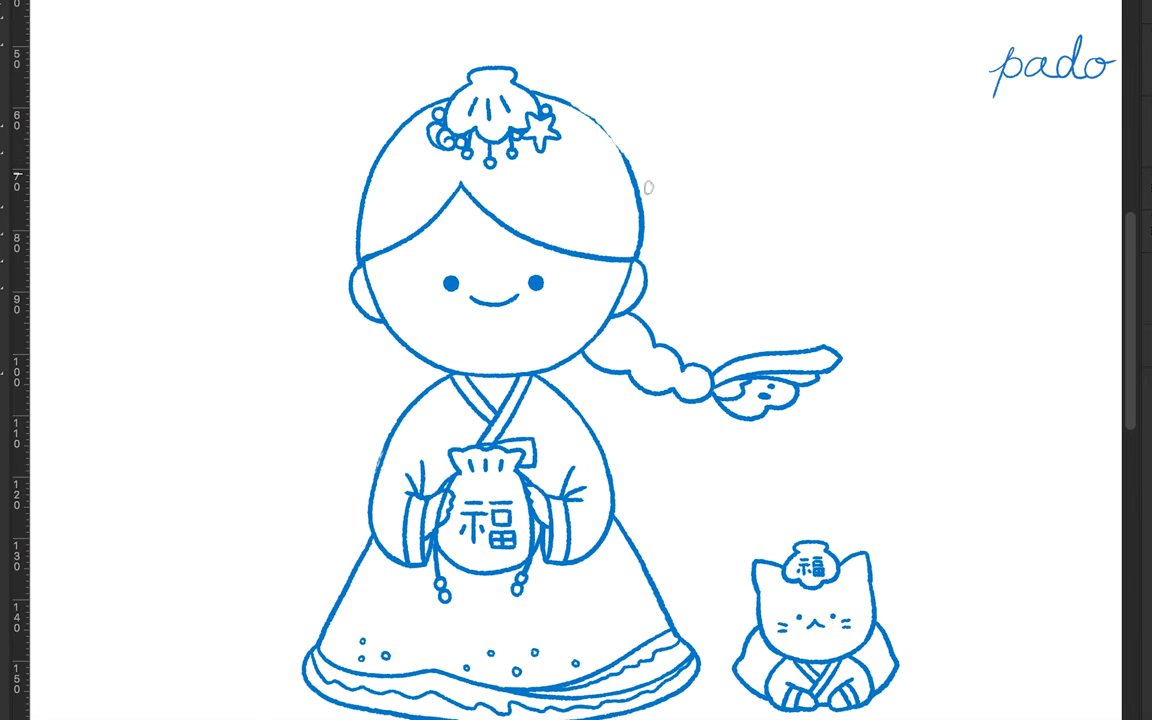
drag(567, 103, 632, 169)
scroll(453, 142, down, 2)
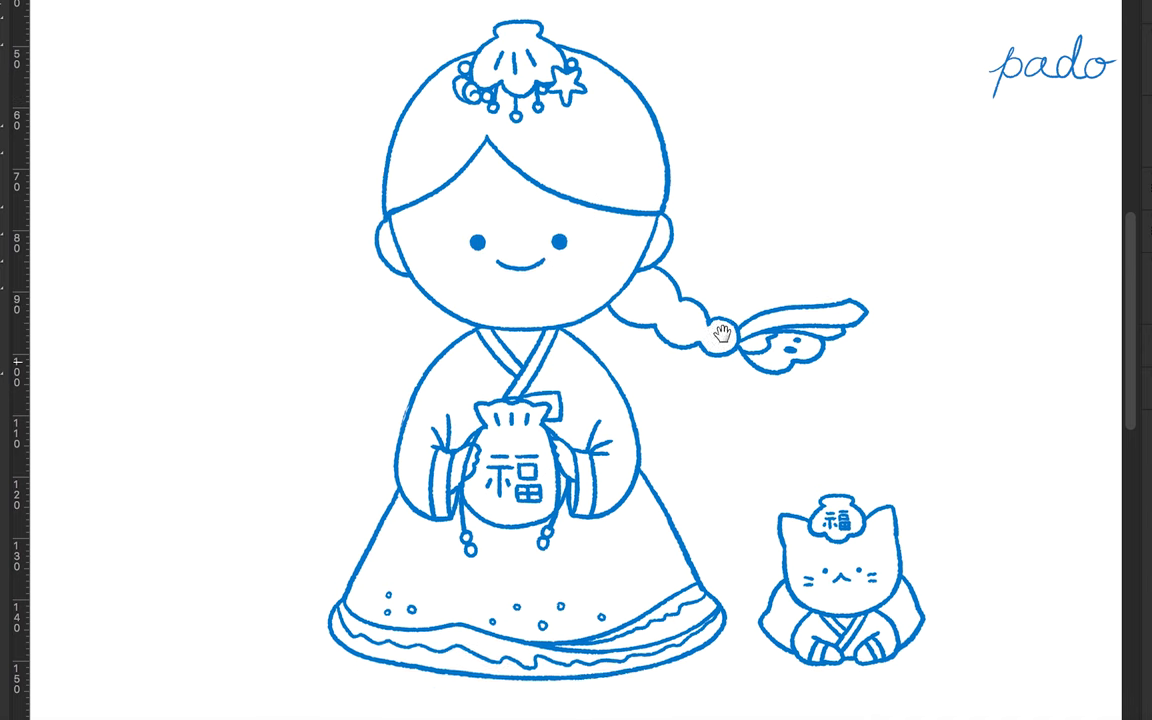
click(453, 142)
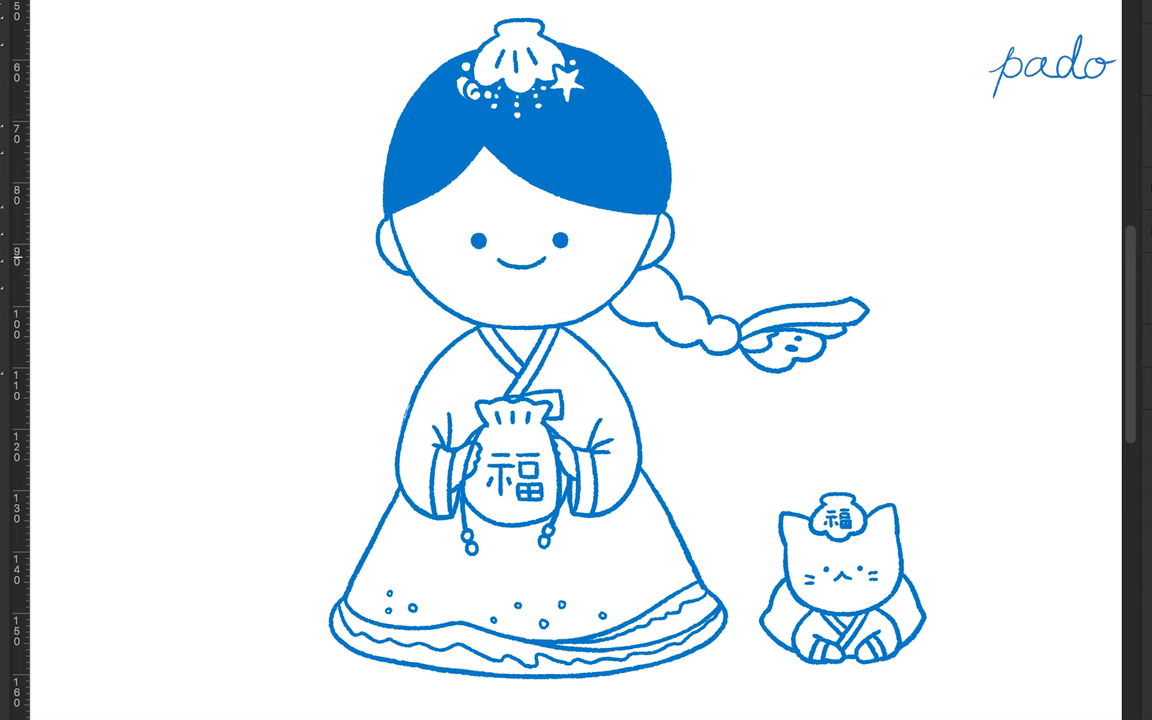
Add pink blush circles on both cheeks and zoom out to the full drawing.
drag(453, 246, 452, 248)
drag(593, 244, 592, 246)
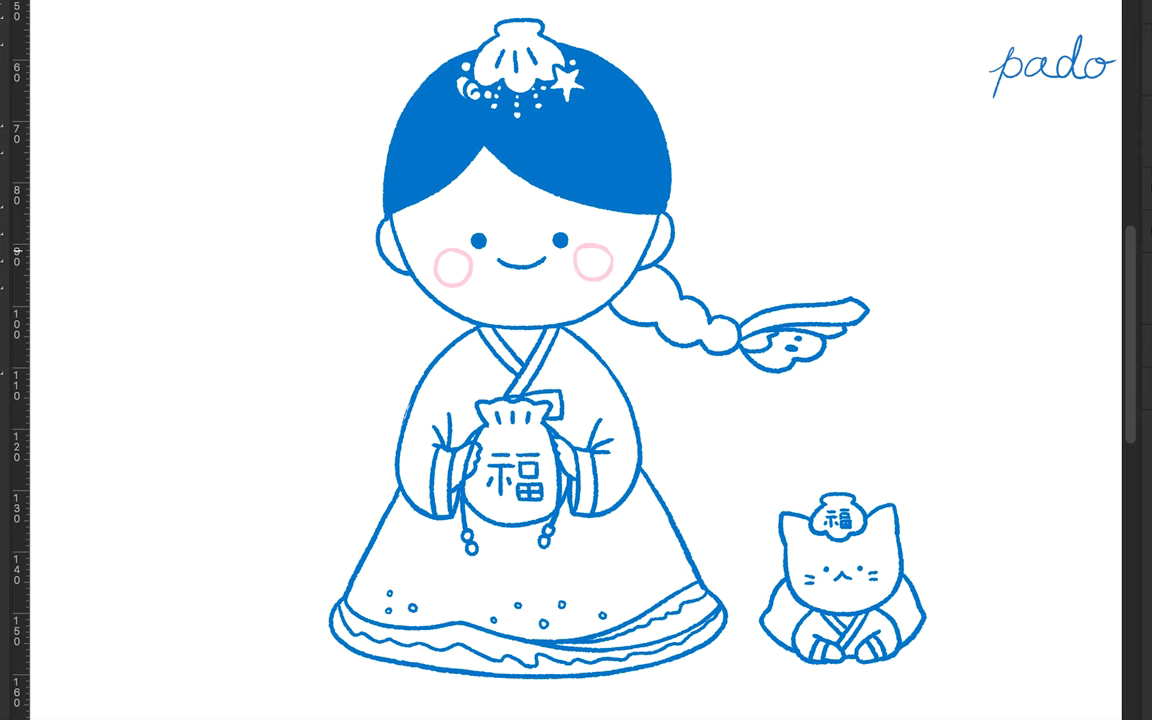
scroll(567, 263, up, 3)
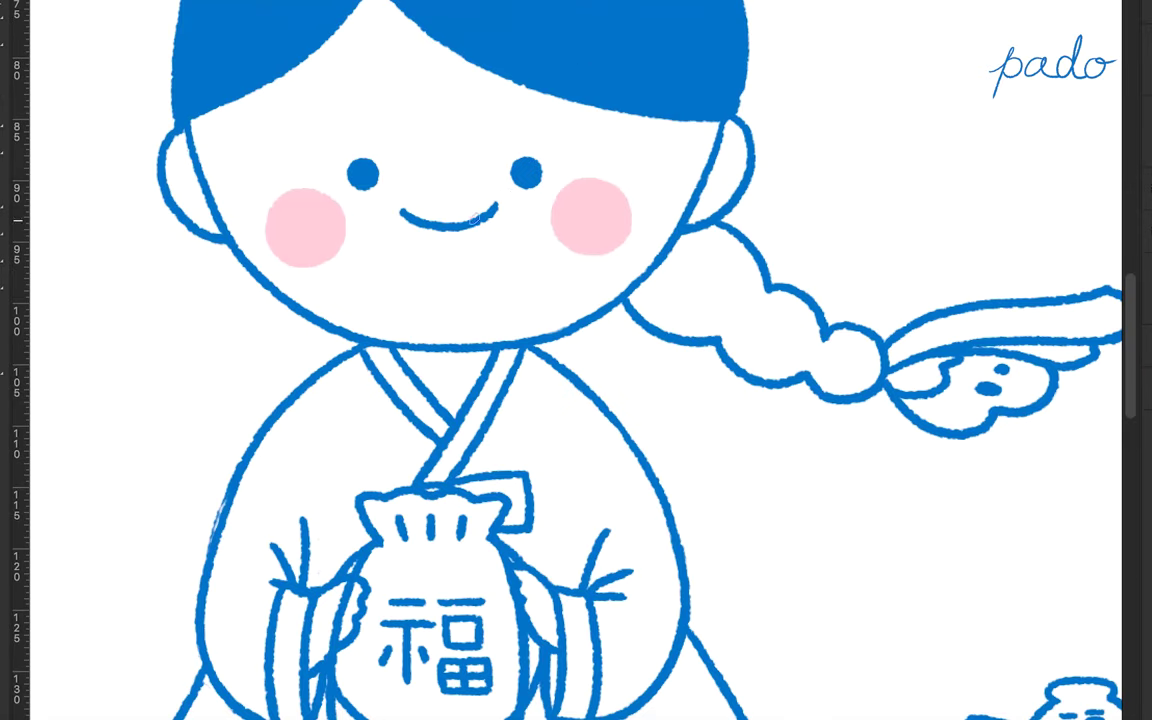
alt+click(478, 218)
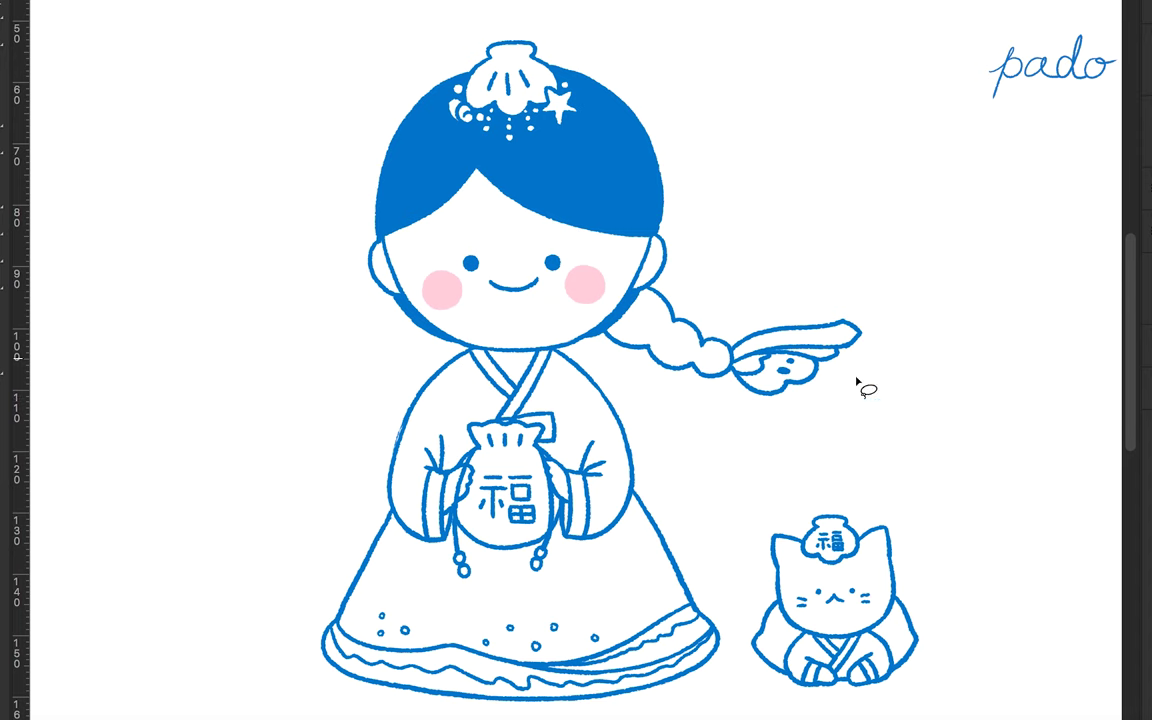
Nudge the braid tip slightly left, then fill the braid segments solid blue.
key(ctrl+t)
drag(887, 342, 880, 340)
key(Return)
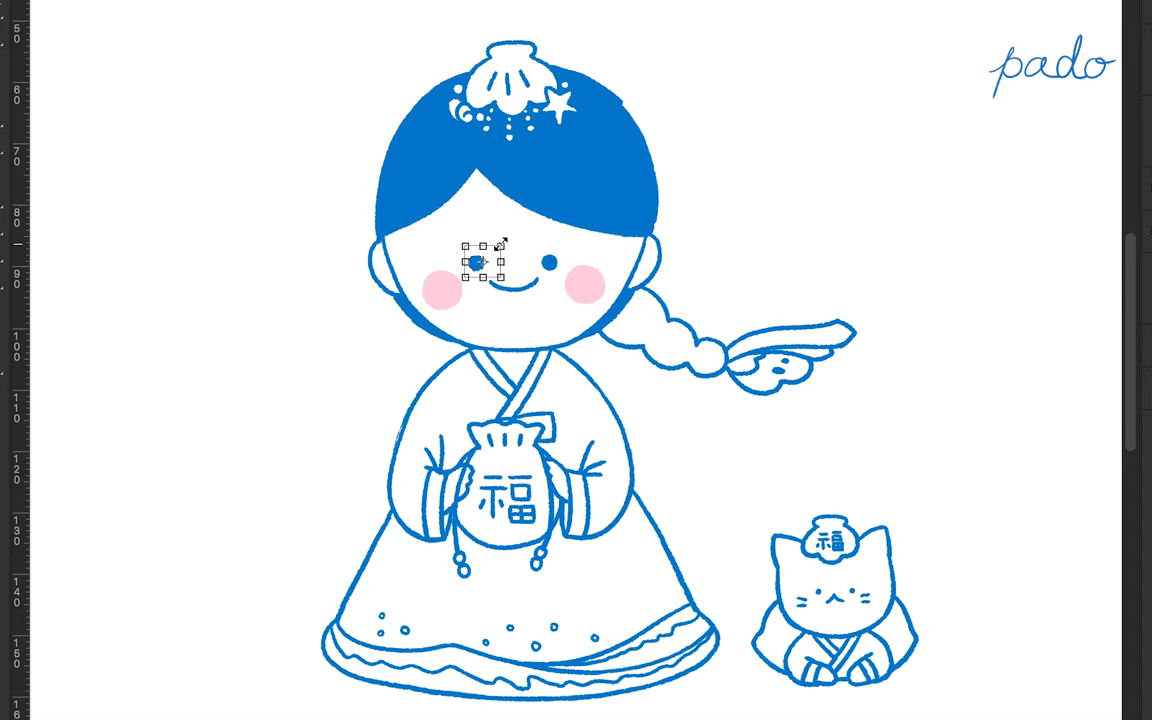
scroll(476, 257, down, 1)
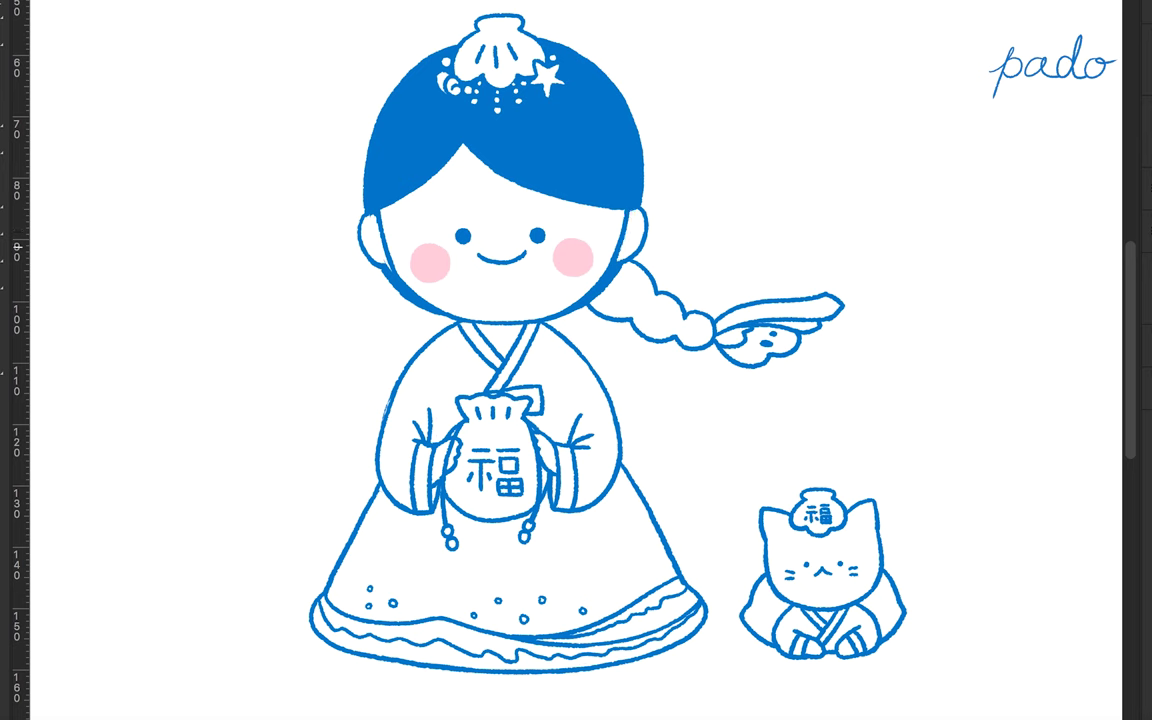
drag(580, 280, 787, 313)
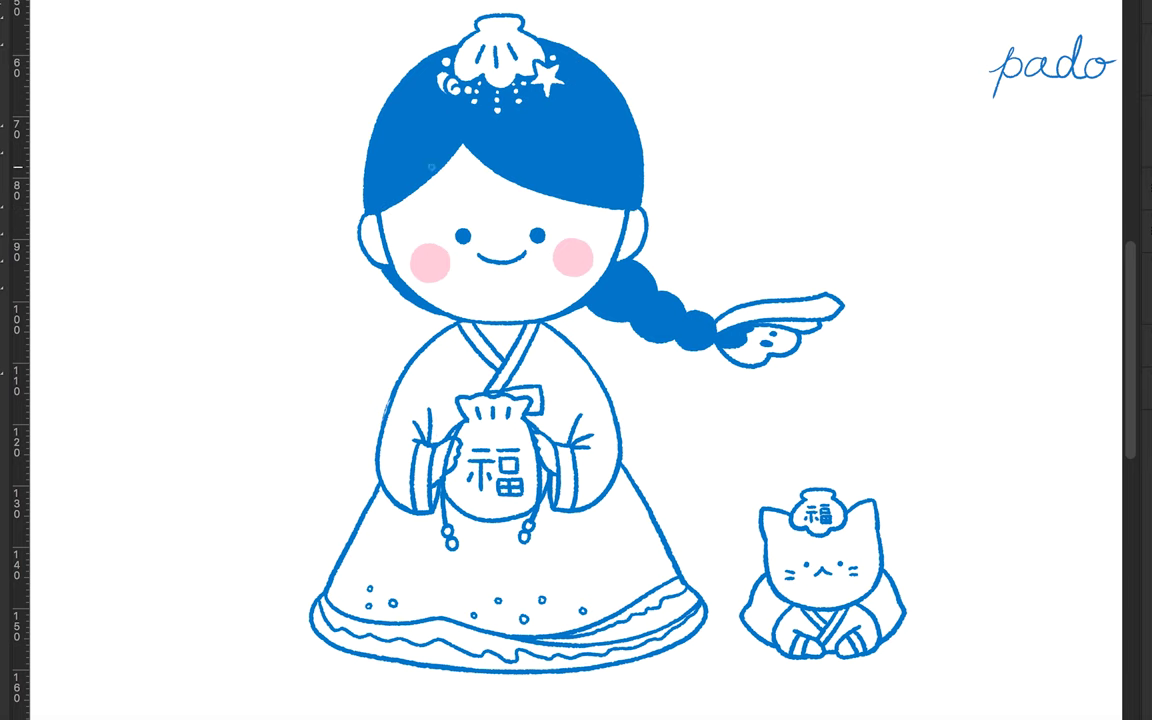
drag(378, 182, 365, 170)
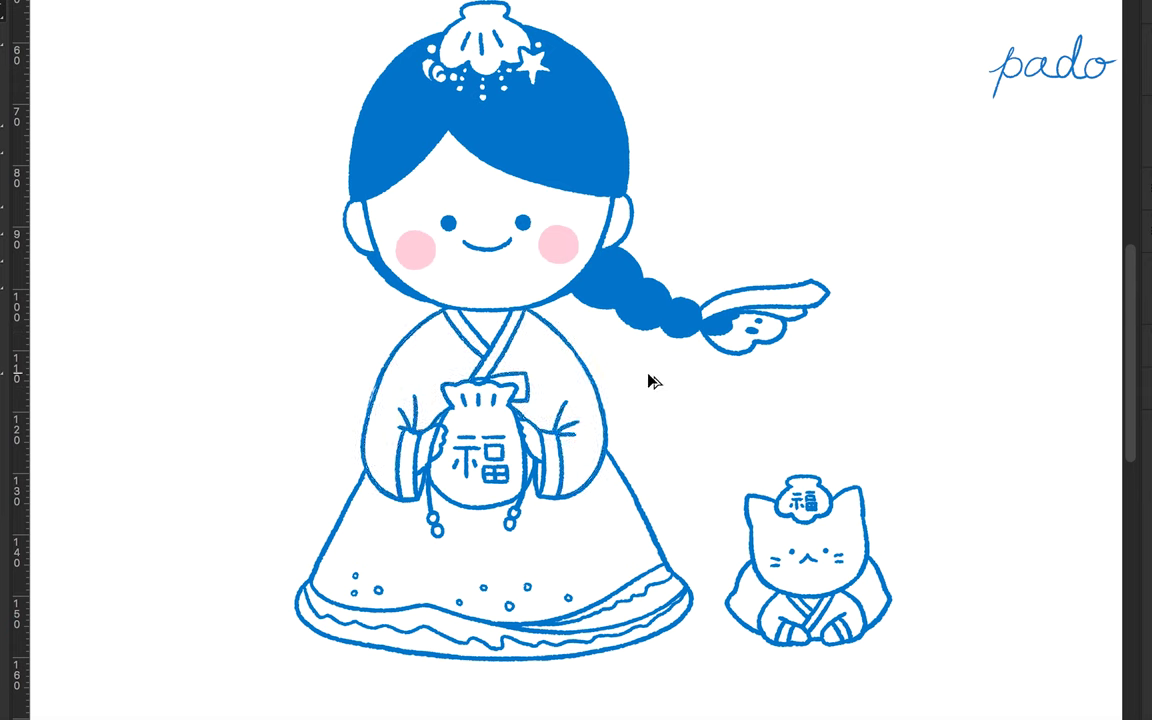
Refill the jacket a lighter blue after undoing a fill that covered the canvas.
key(Return)
key(alt+BackSpace)
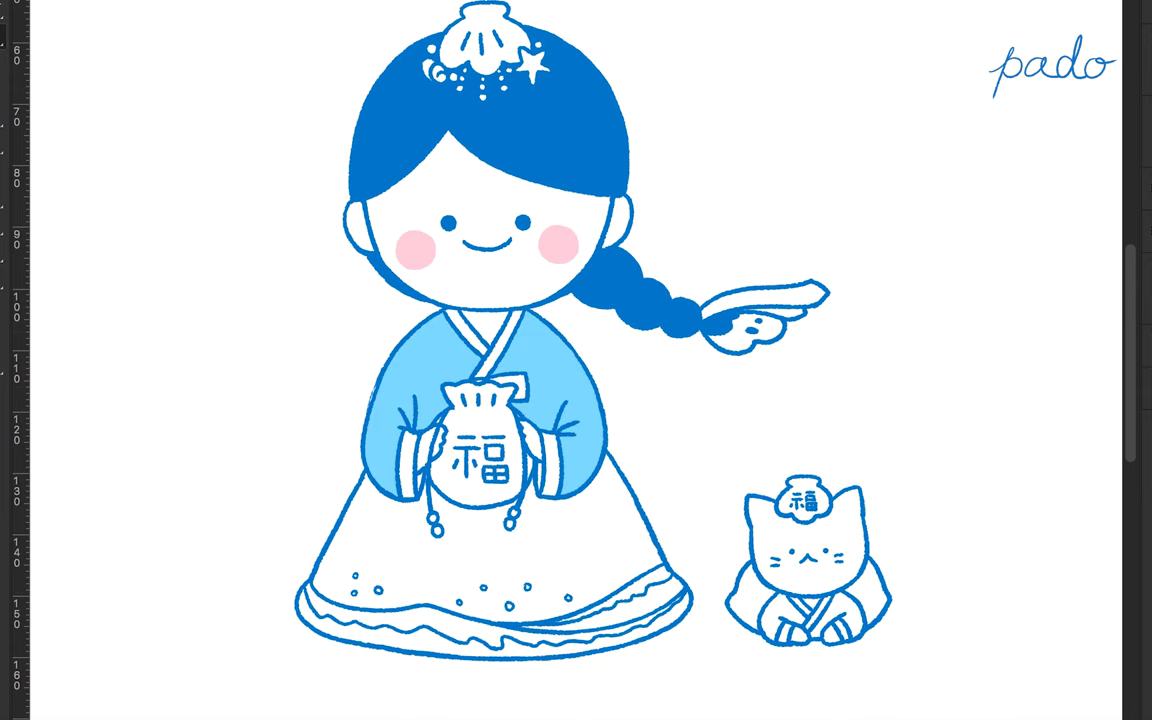
key(alt+BackSpace)
key(ctrl+z)
key(alt+BackSpace)
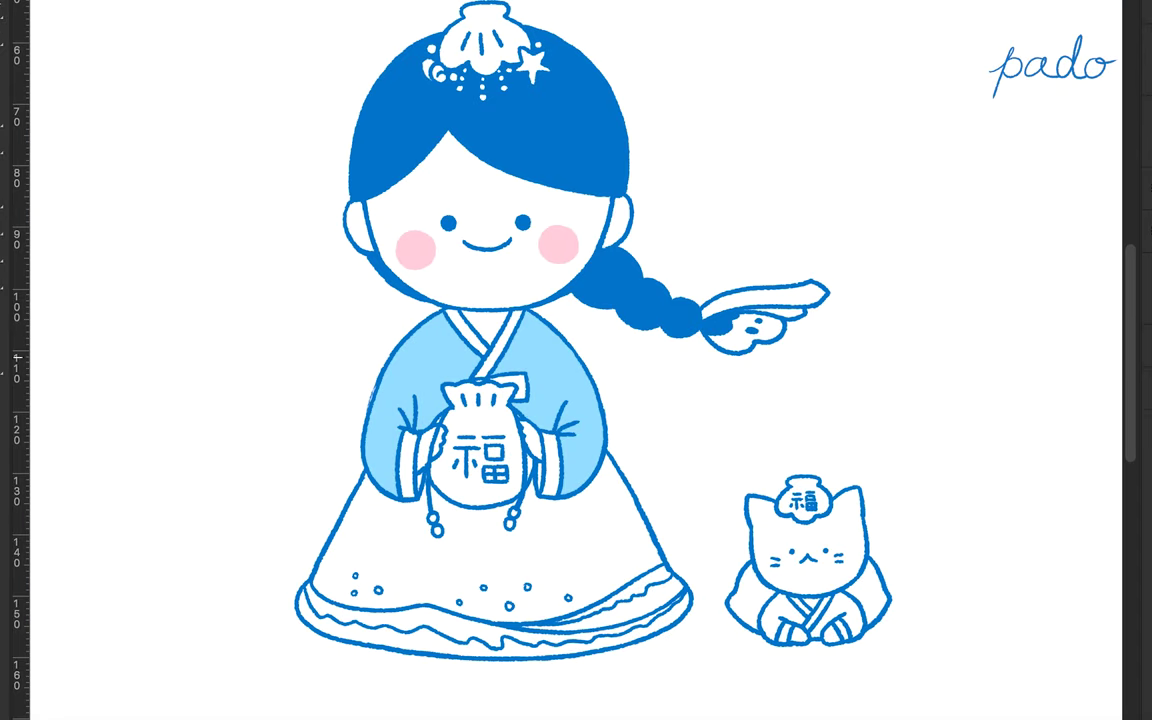
scroll(406, 466, up, 2)
scroll(329, 342, down, 2)
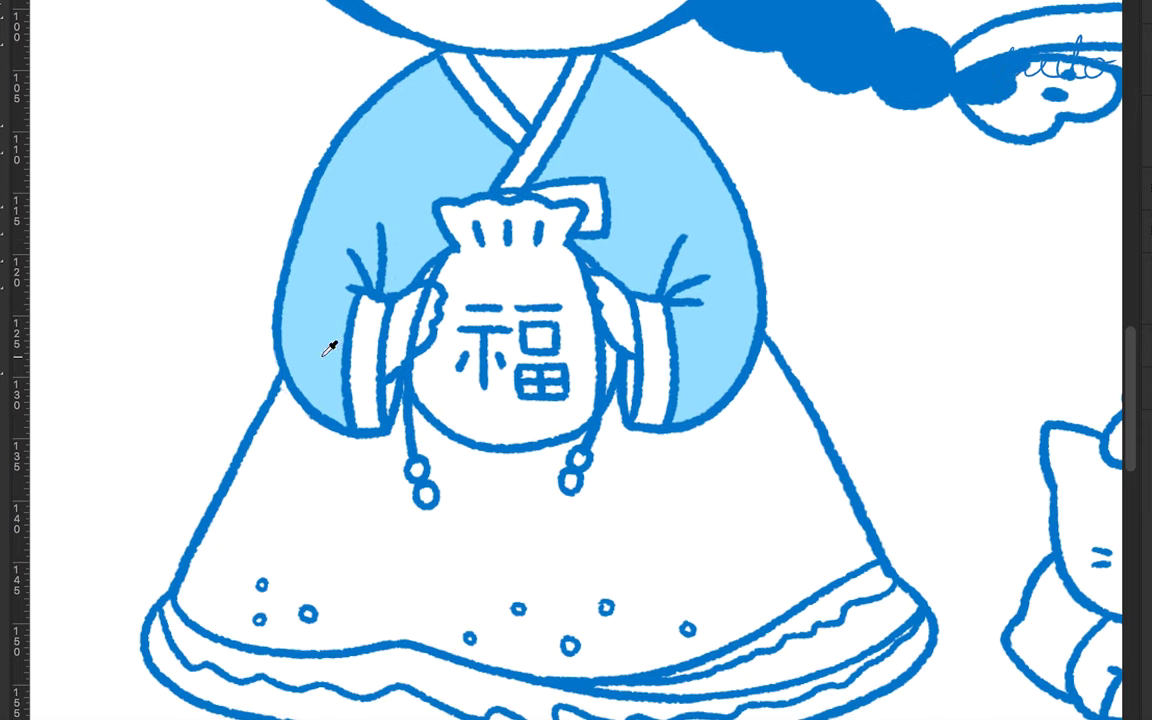
key(ctrl+0)
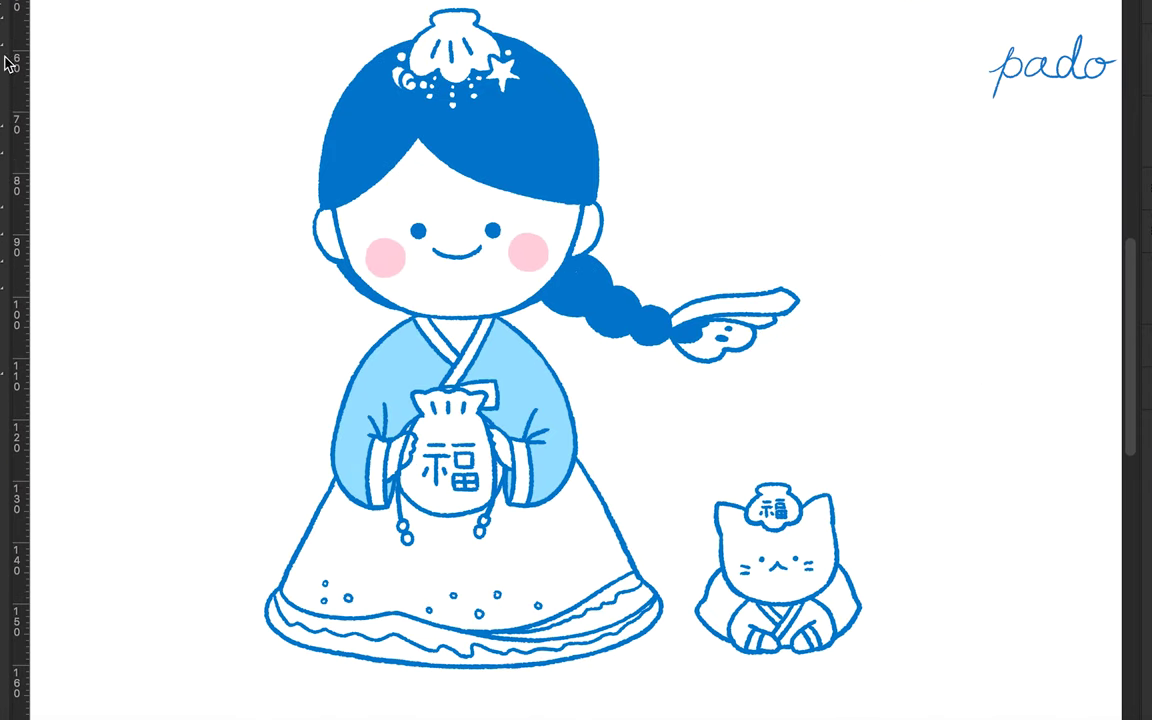
Colour the hair shell pink, swirl light blue, star cream and braid ribbon pink.
key(alt+BackSpace)
scroll(549, 147, up, 1)
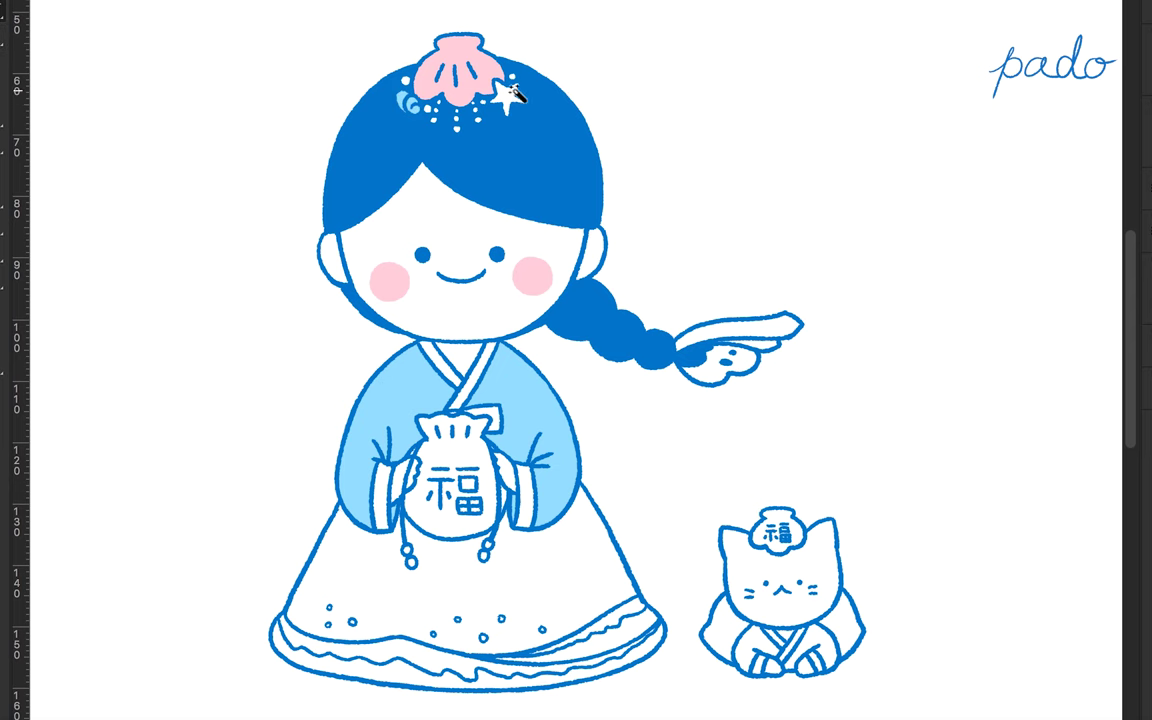
click(405, 100)
click(507, 96)
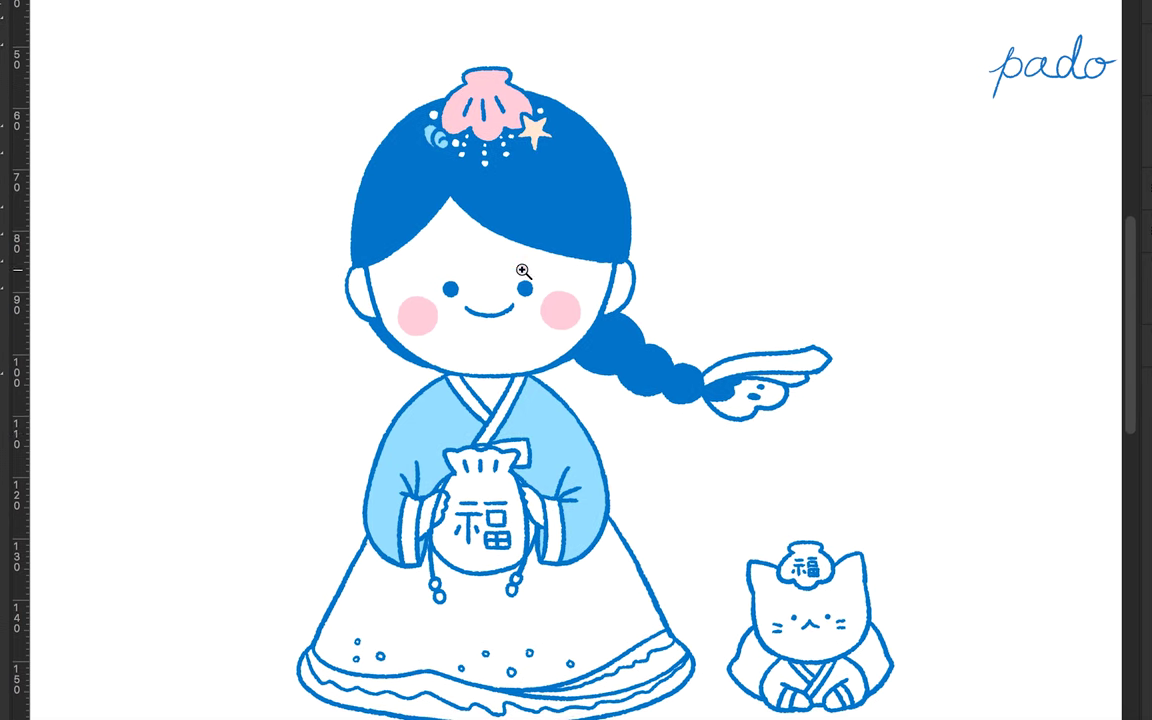
click(745, 328)
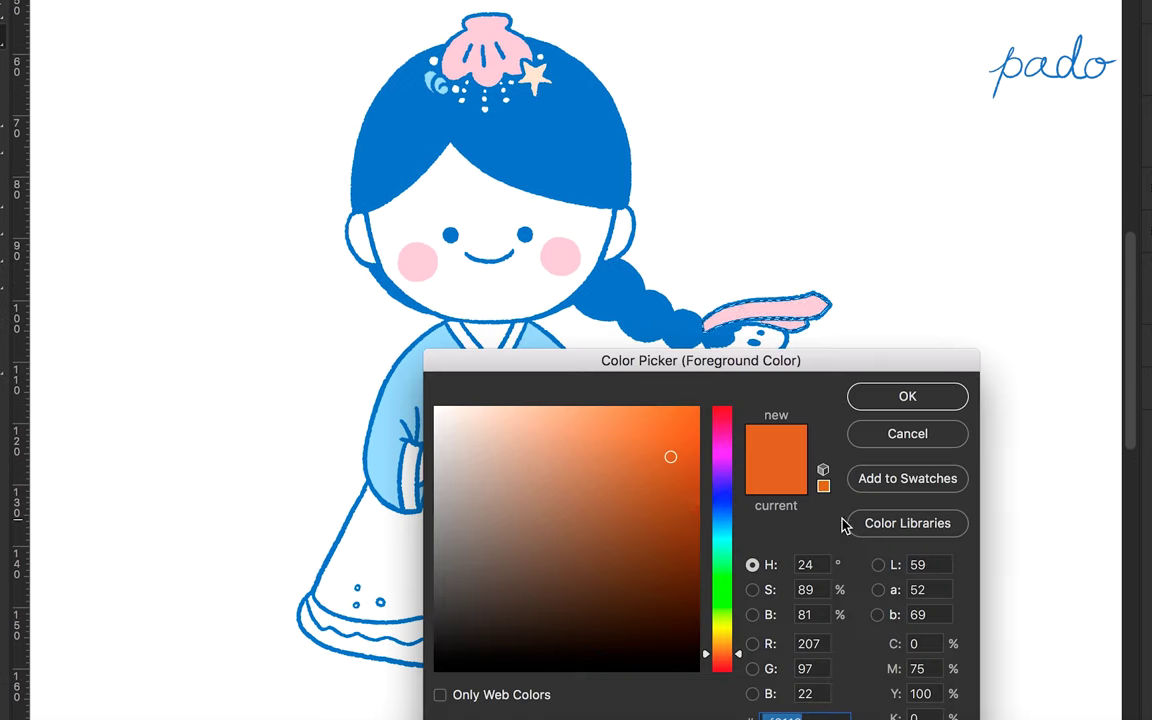
Fill the braid ribbon salmon, after trying orange and light blue.
key(Return)
key(alt+BackSpace)
key(Return)
key(alt+BackSpace)
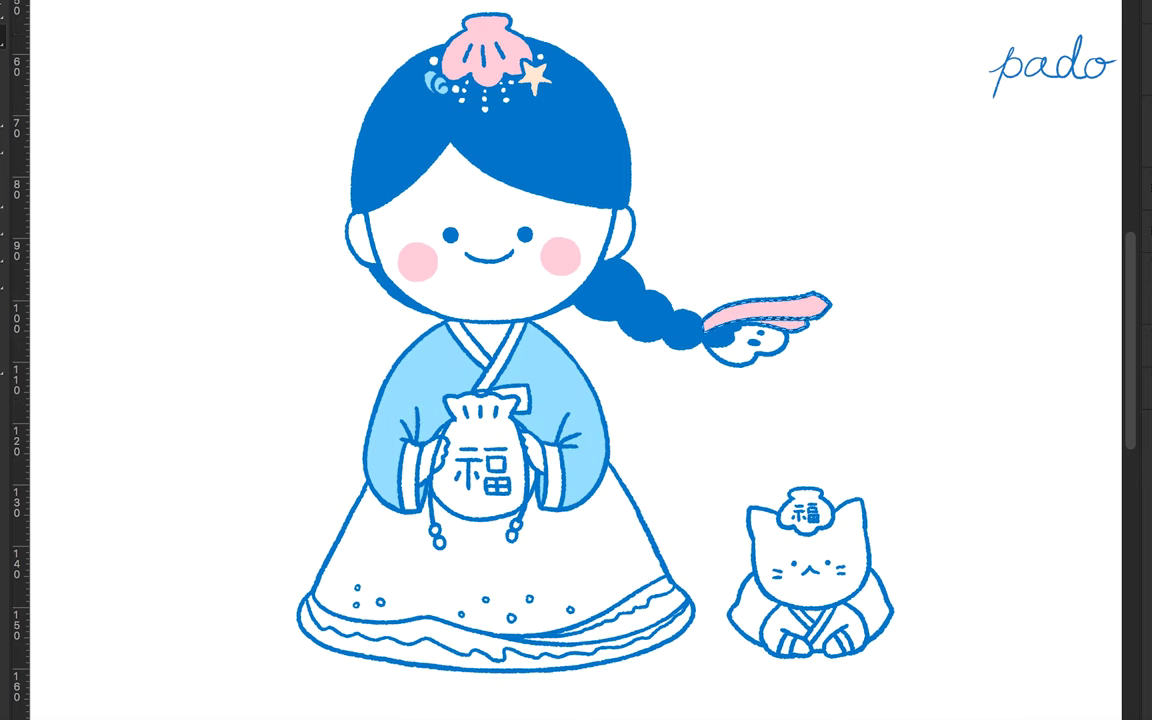
click(797, 334)
alt+click(527, 347)
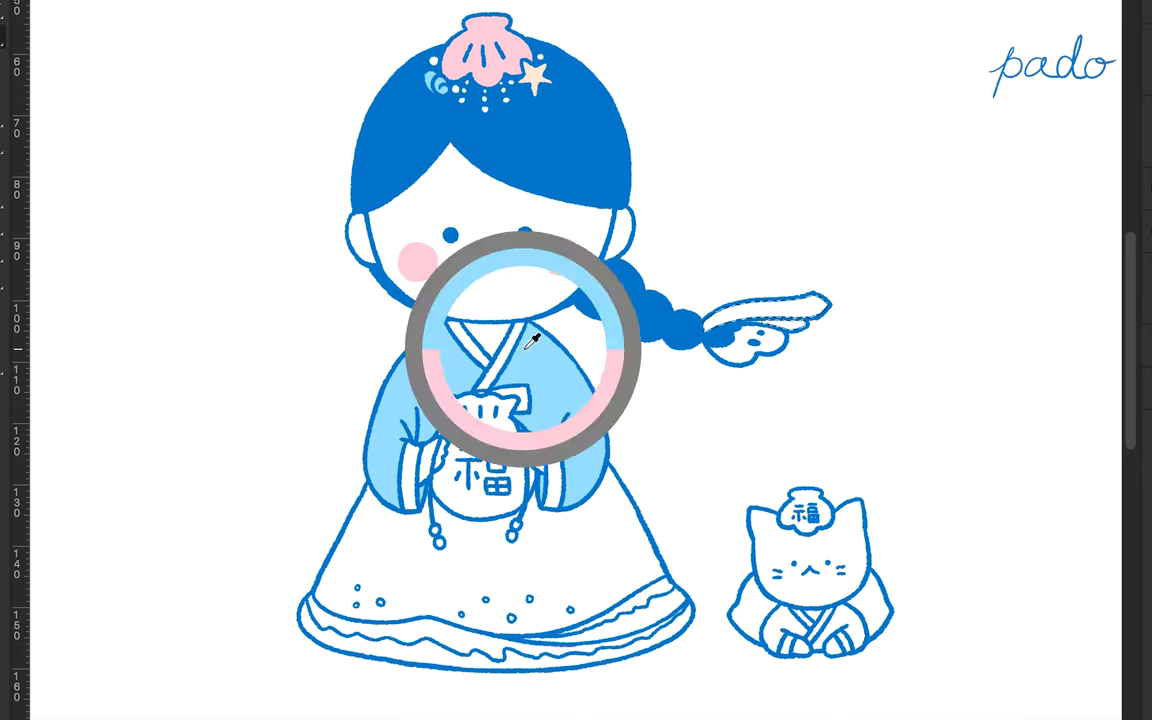
key(alt+BackSpace)
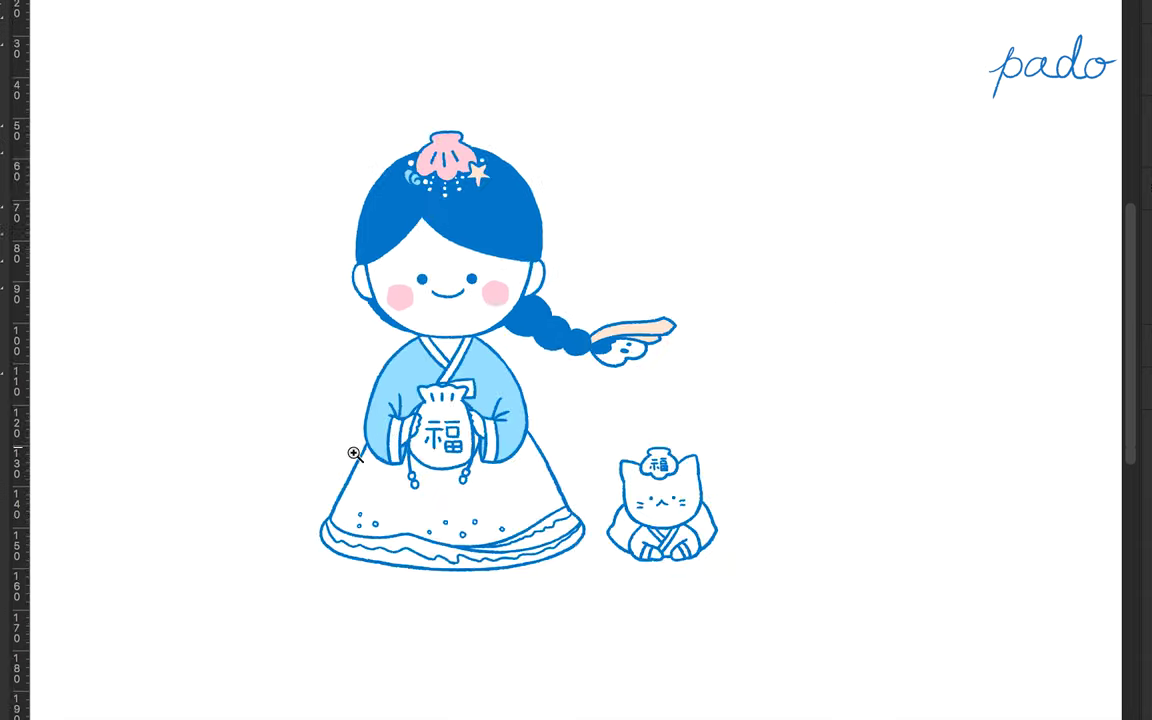
click(867, 395)
key(alt+BackSpace)
Fill the 福 pouch salmon and the hanbok skirt dark blue, then deselect.
click(867, 395)
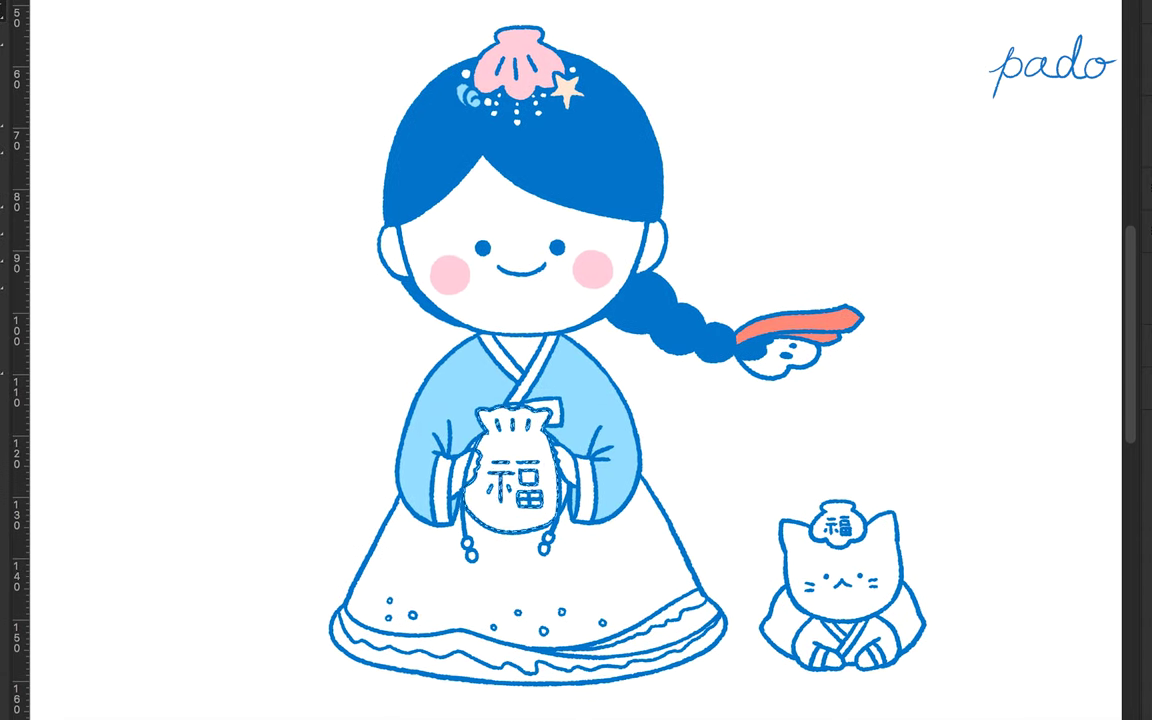
key(alt+BackSpace)
key(ctrl+0)
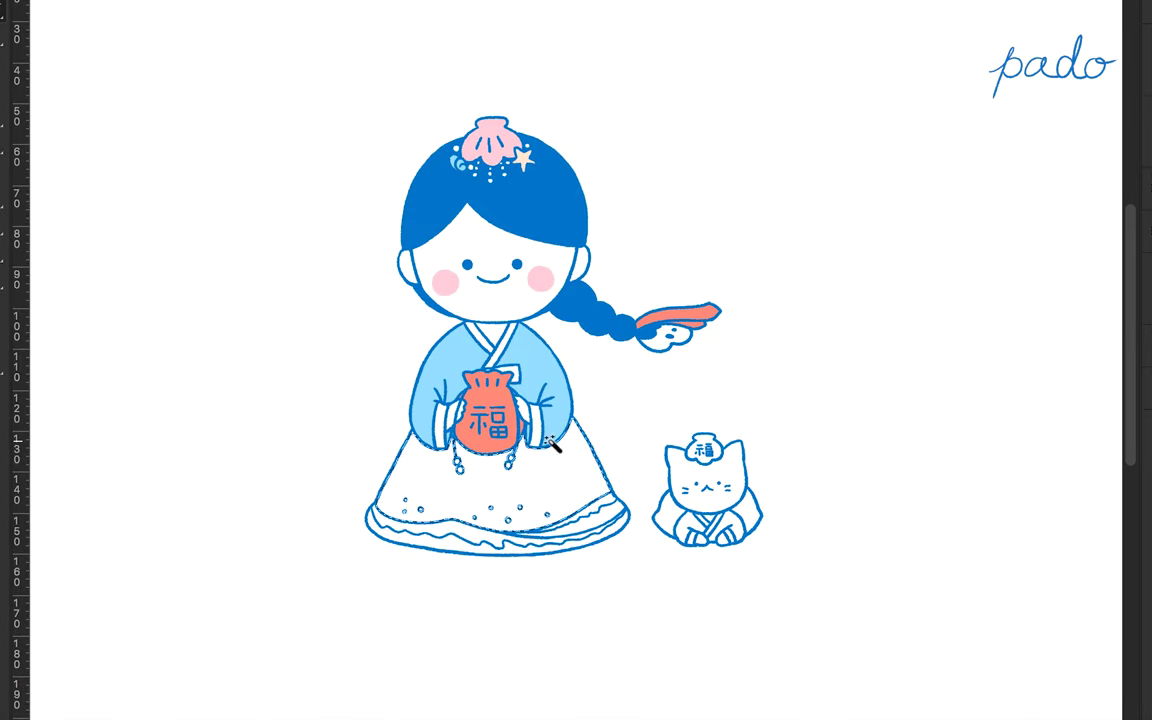
click(553, 442)
key(alt+BackSpace)
key(ctrl+d)
Extend the skirt's white hem line leftward and recolour the navy collar tab beside the pouch.
key(ctrl+plus)
key(ctrl+plus)
key(ctrl+plus)
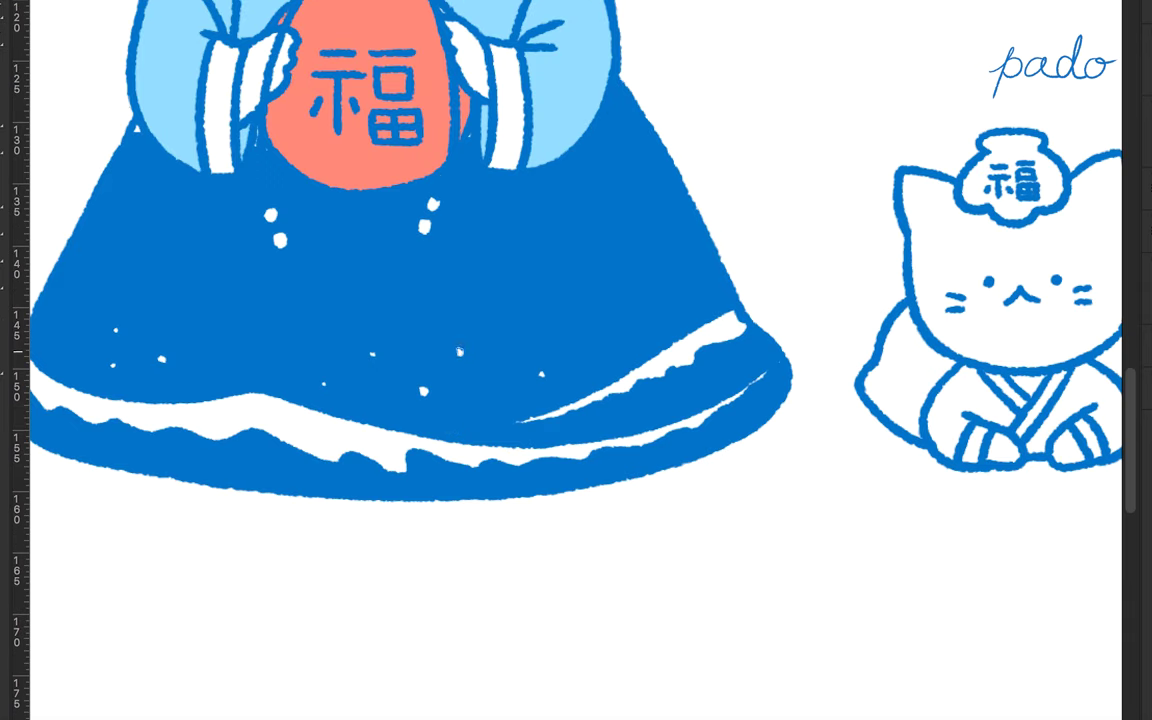
drag(540, 416, 432, 438)
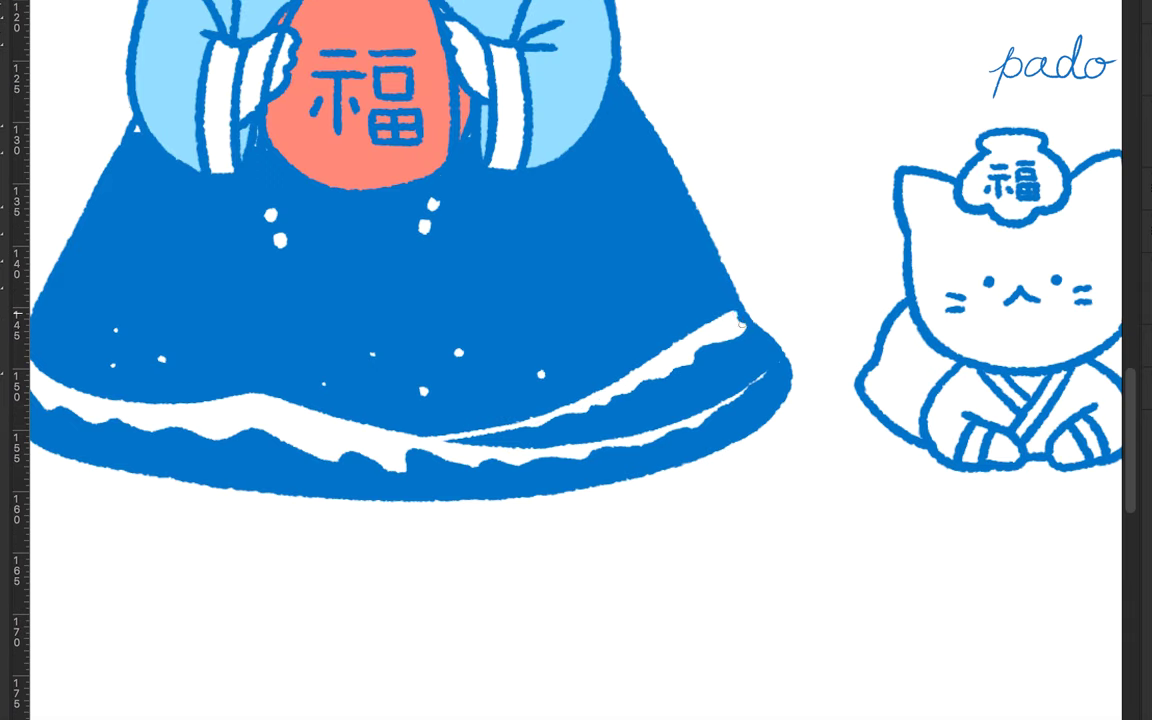
scroll(777, 366, left, 5)
scroll(777, 366, up, 1)
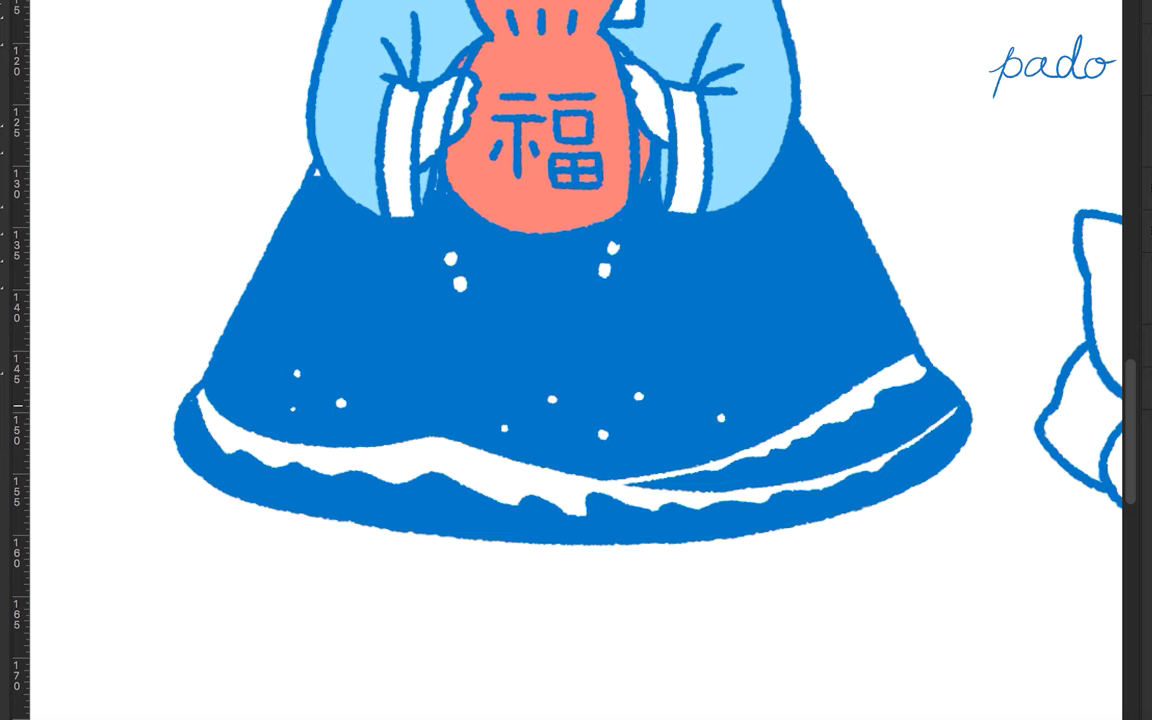
scroll(552, 110, down, 2)
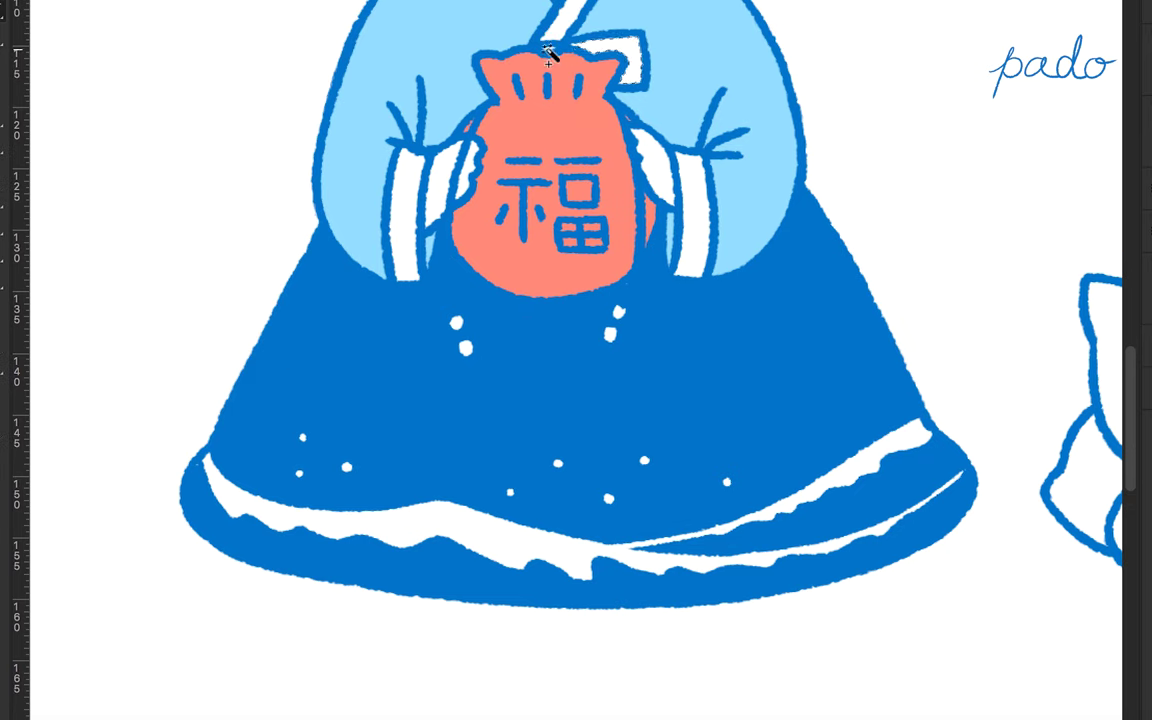
scroll(553, 51, down, 3)
scroll(637, 320, up, 2)
drag(637, 320, 629, 366)
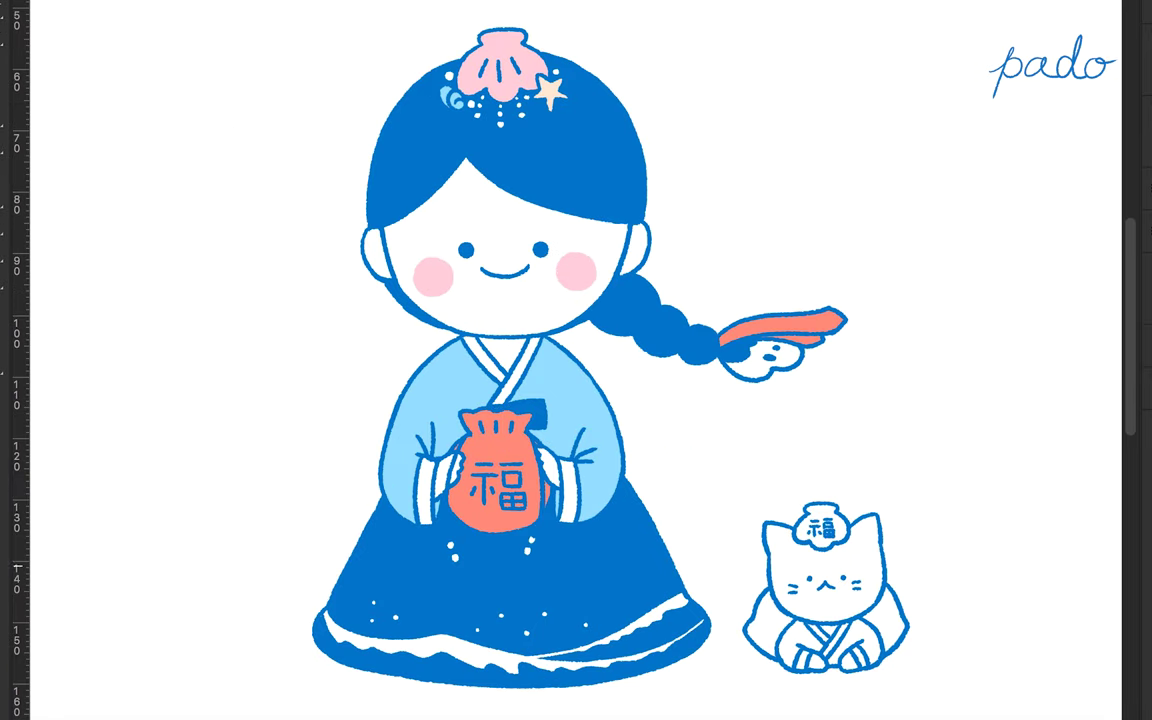
click(538, 403)
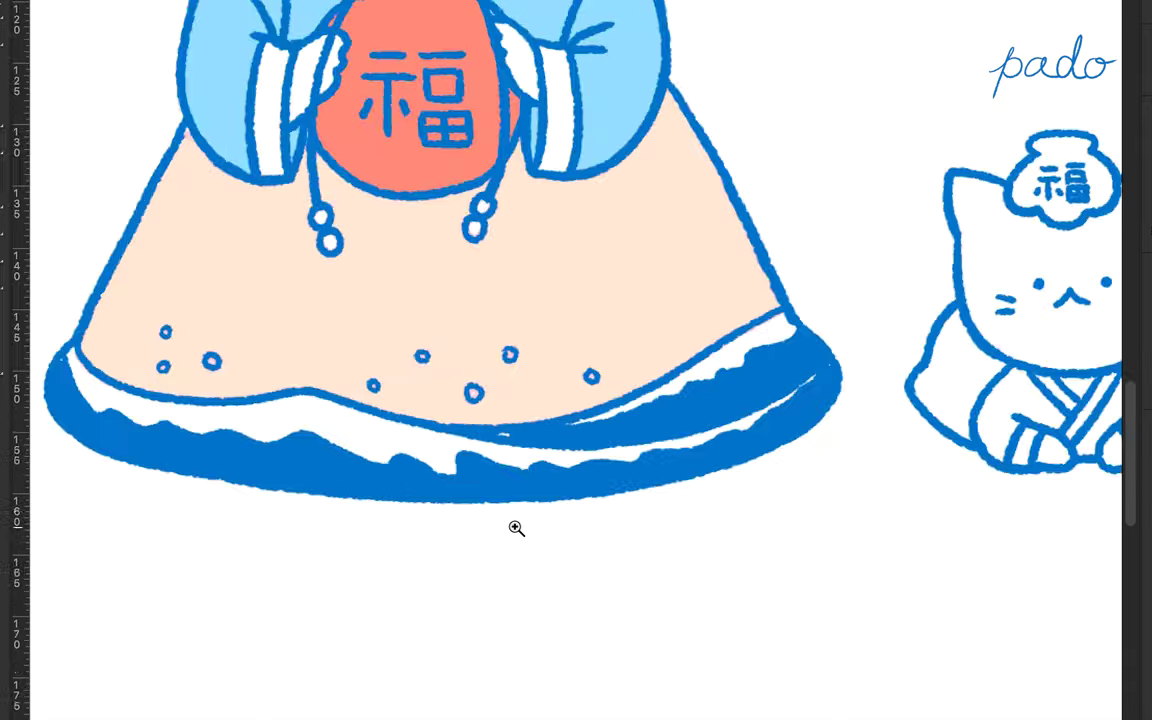
Select the blue hem and skirt outline, deselect, and fit the whole figure in view.
click(784, 324)
key(ctrl+d)
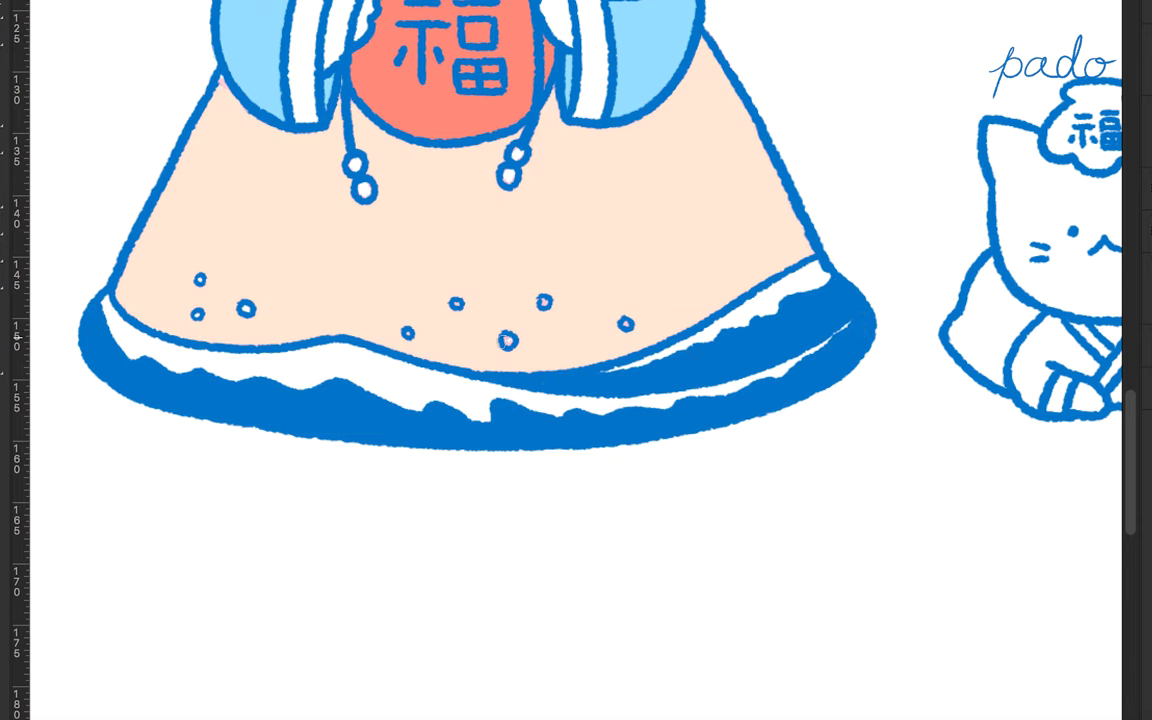
key(ctrl+0)
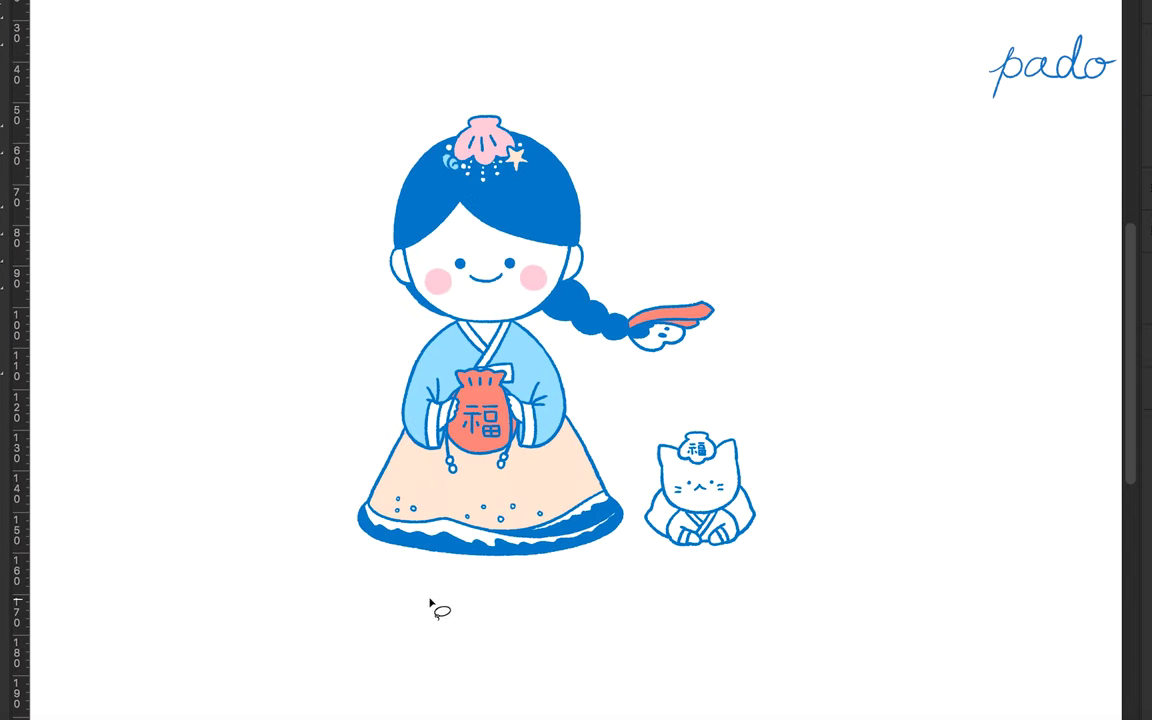
Try transforming a selection around the cat's hat, then cancel and drop the selection.
key(ctrl+plus)
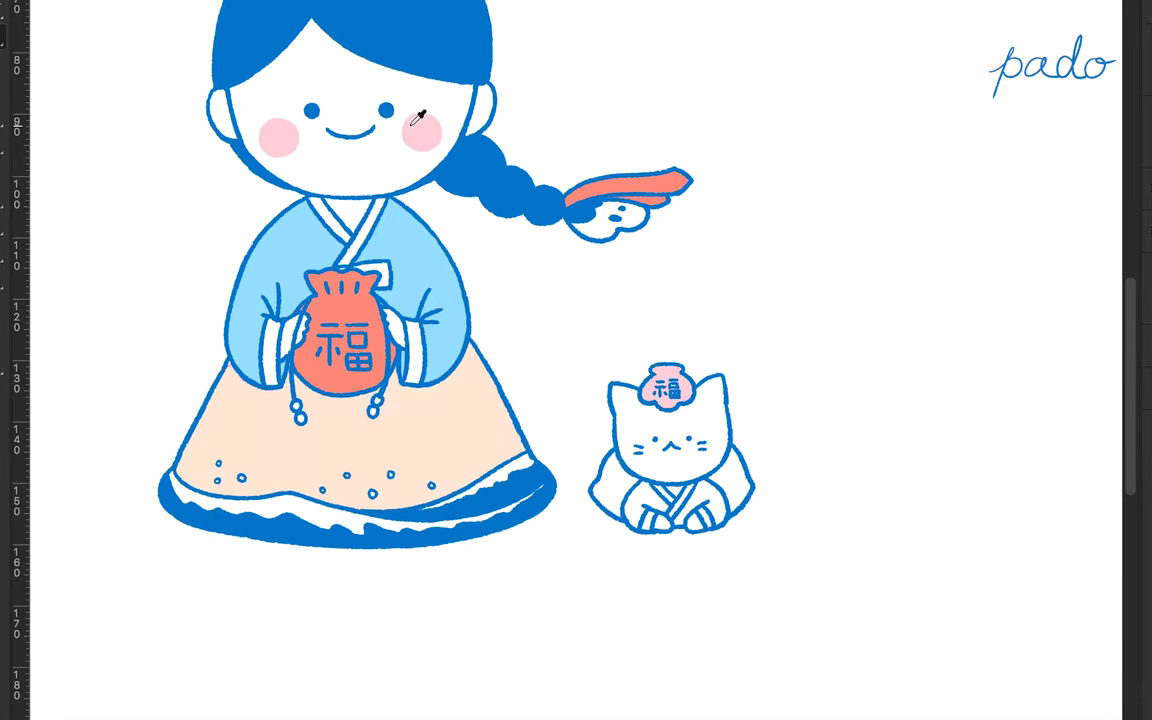
scroll(725, 430, up, 3)
drag(553, 360, 553, 395)
key(ctrl+t)
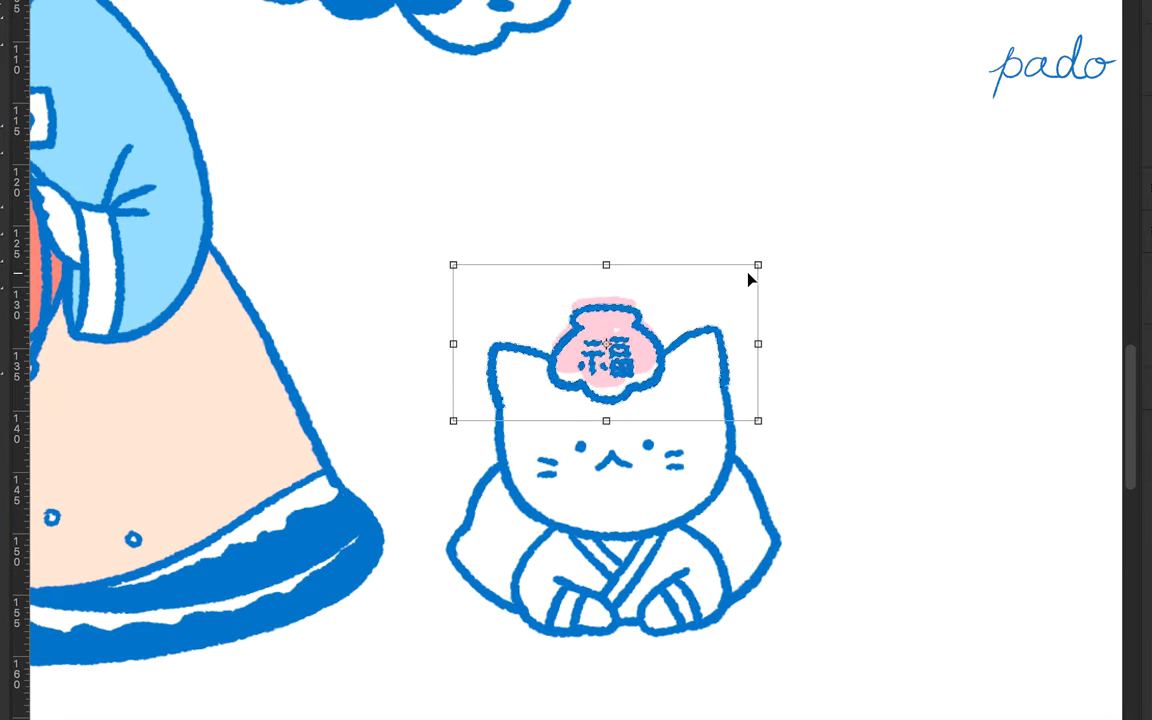
key(Return)
drag(610, 340, 740, 335)
key(ctrl+t)
key(Escape)
key(ctrl+d)
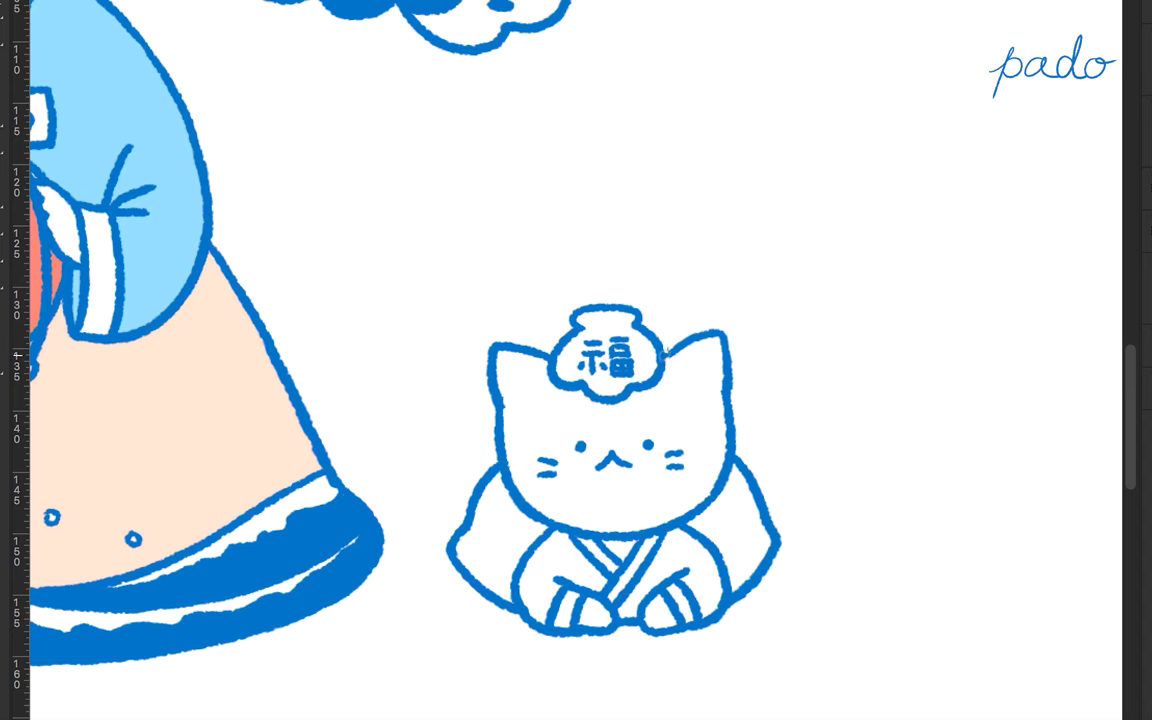
key(ctrl+minus)
key(ctrl+minus)
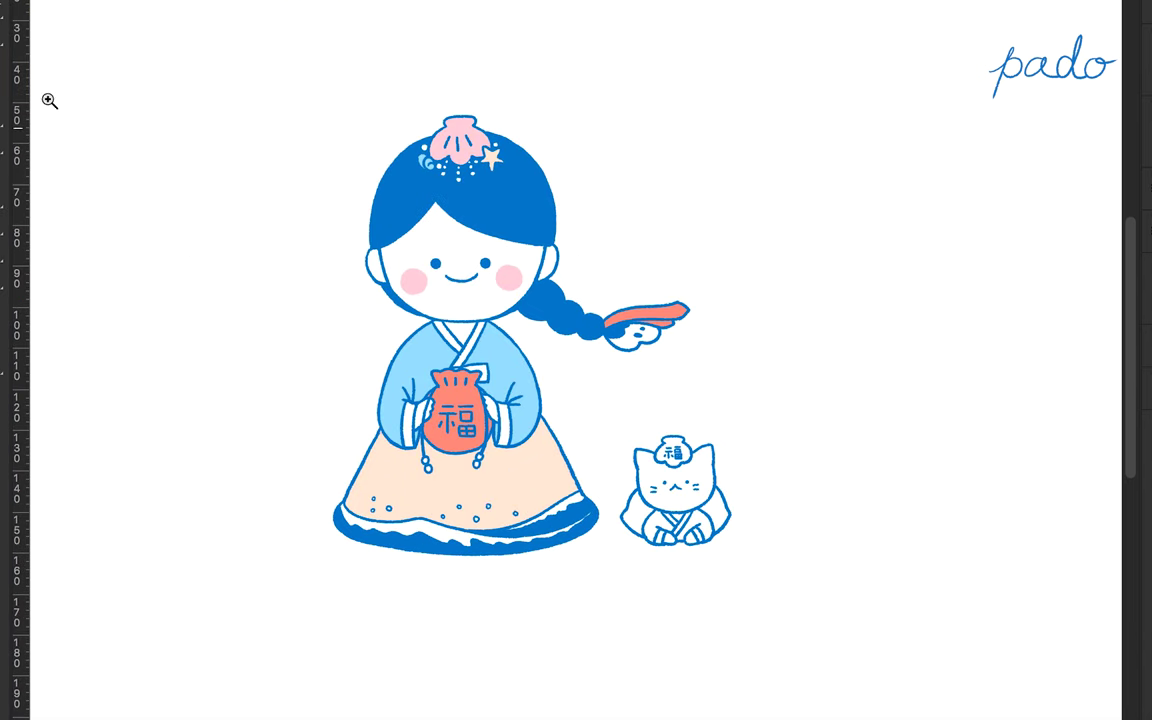
Paint the cat's hat, both inner ears and both sides of its robe pink.
key(ctrl+plus)
key(ctrl+plus)
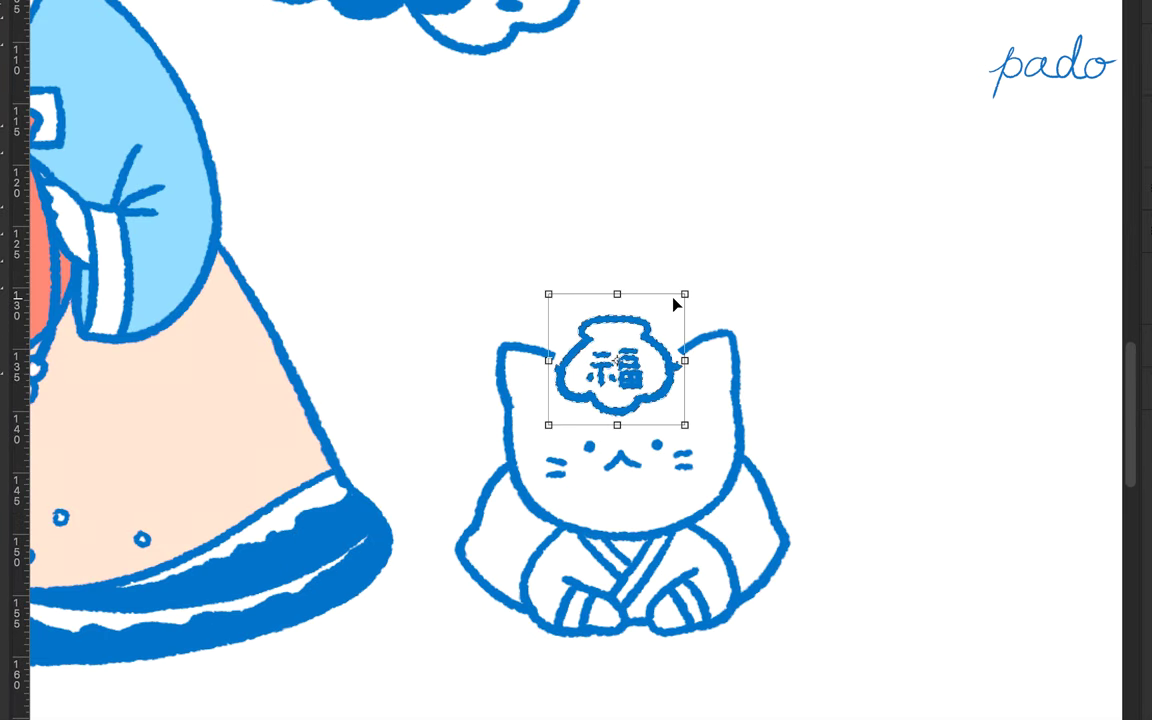
drag(592, 326, 630, 370)
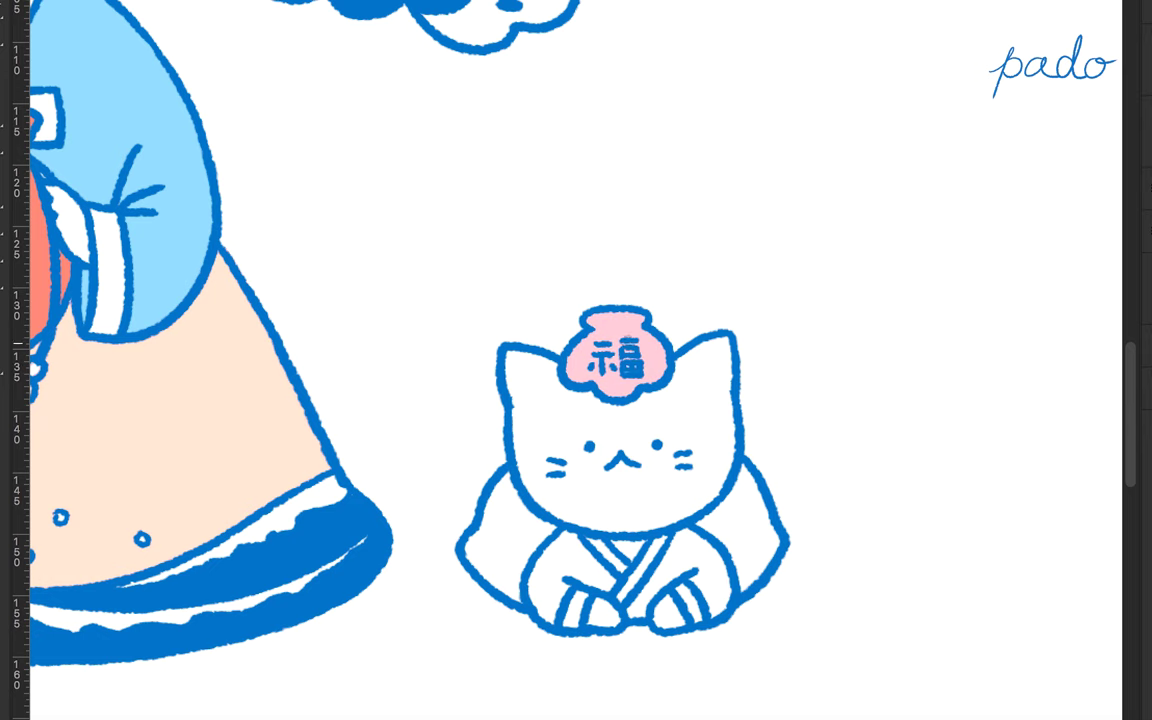
drag(547, 373, 522, 380)
drag(712, 352, 700, 372)
scroll(750, 423, down, 3)
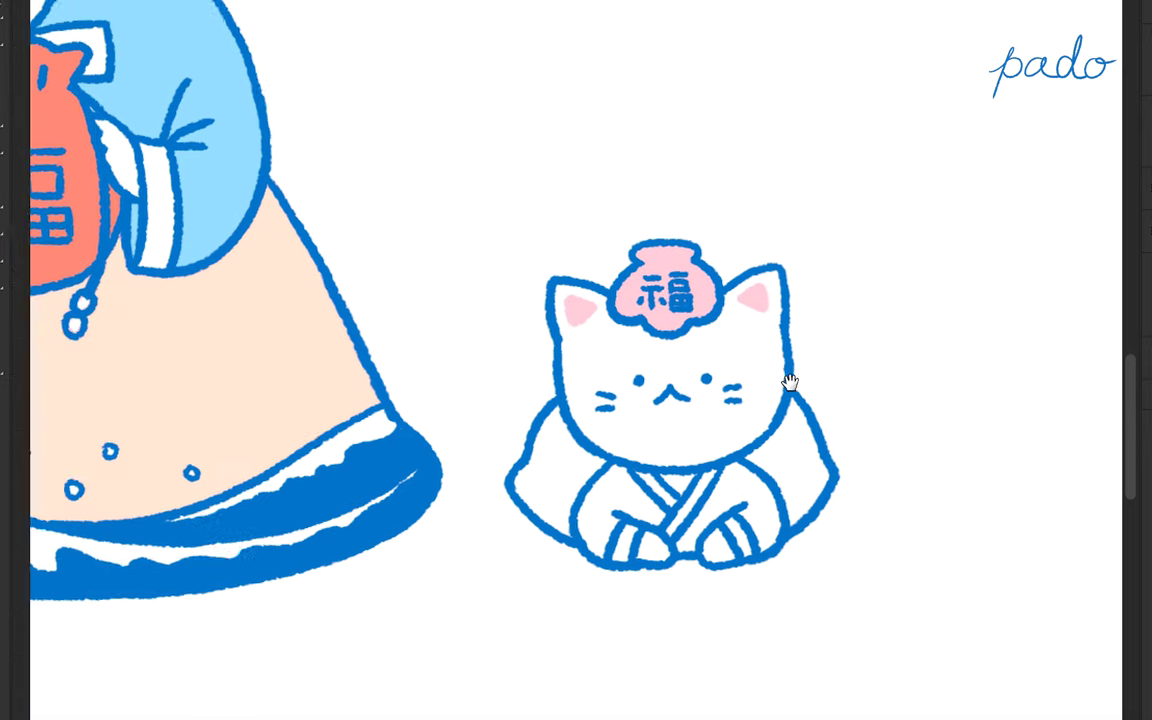
drag(530, 440, 560, 500)
drag(800, 410, 825, 470)
key(ctrl+minus)
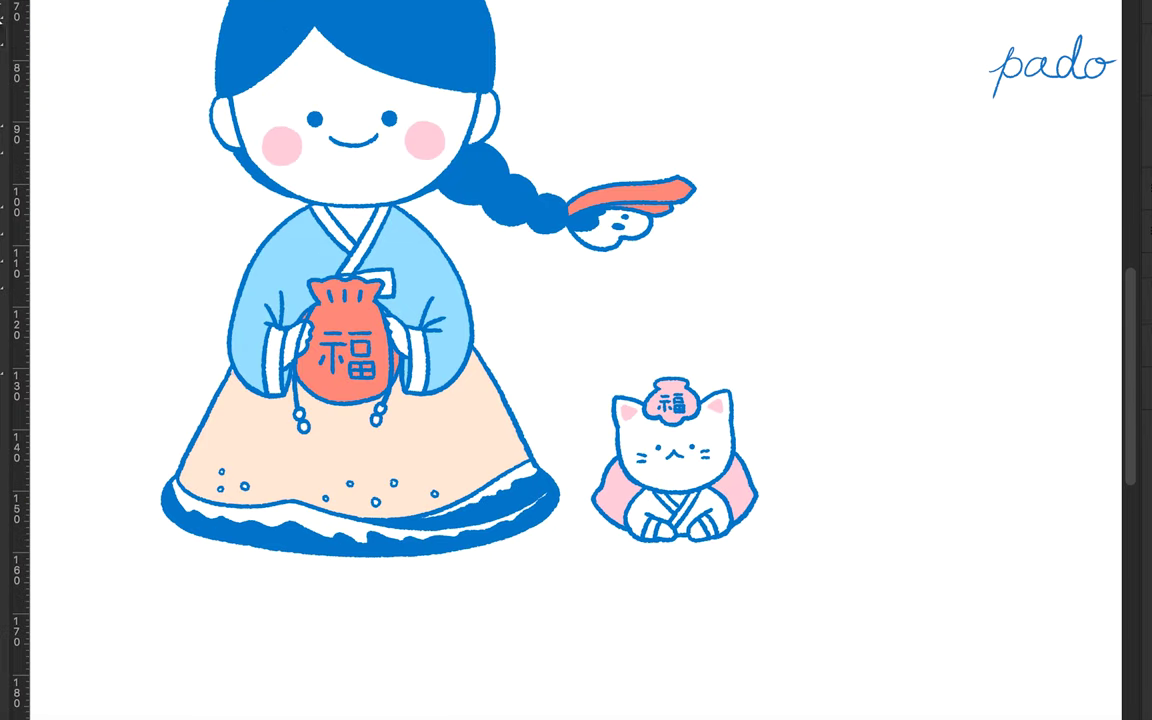
key(ctrl+0)
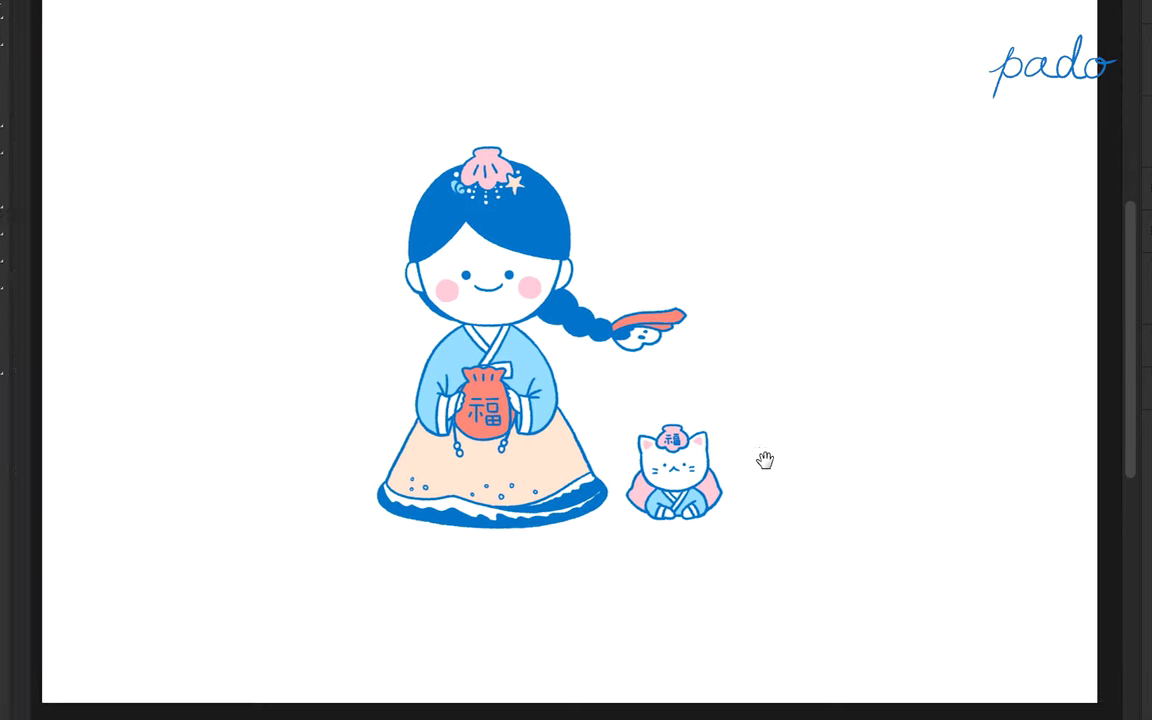
Hand-letter the syllables 이 and 받 and the final syllable's circle, undoing a stray stroke.
scroll(464, 418, down, 3)
text(새하)
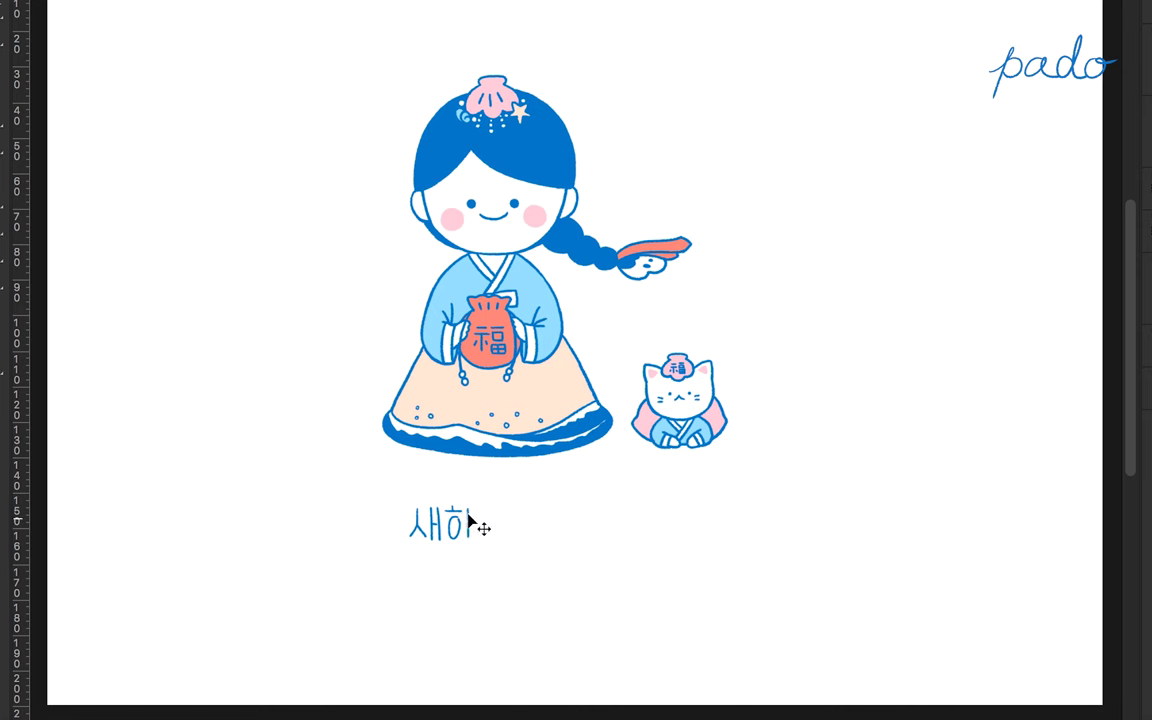
key(BackSpace)
text(하)
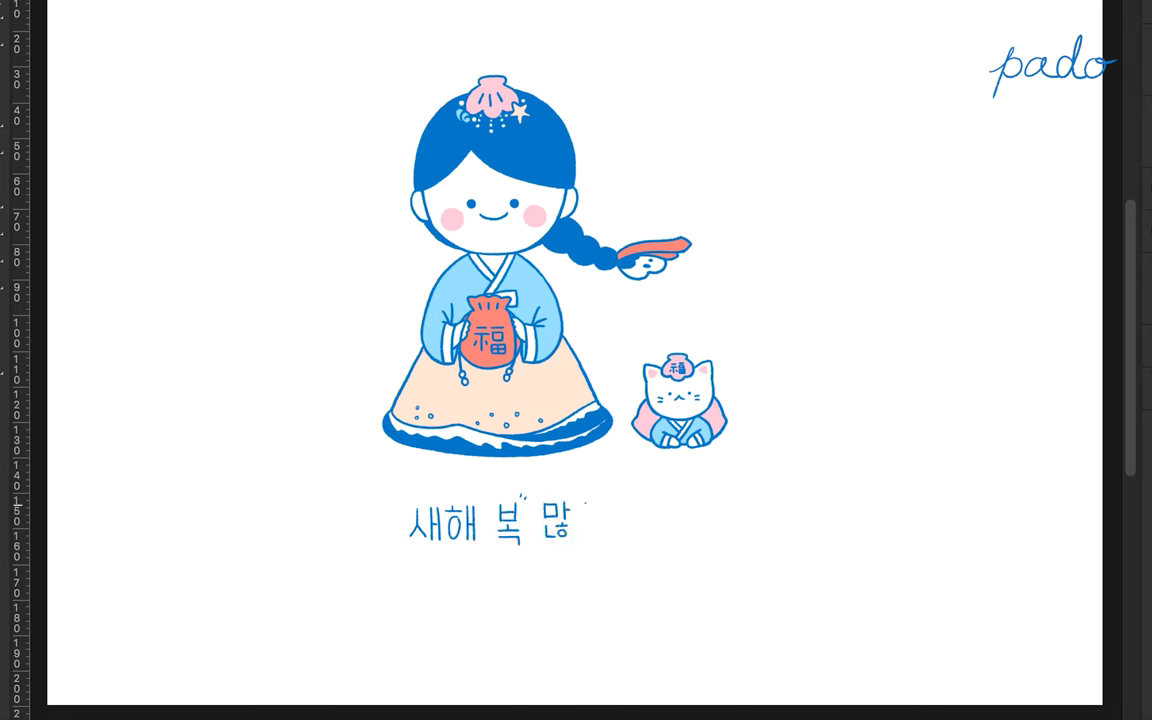
drag(585, 506, 588, 510)
mouse_move(599, 504)
mouse_down()
mouse_move(599, 540)
mouse_move(641, 528)
mouse_move(652, 540)
mouse_up()
drag(684, 502, 664, 512)
key(ctrl+z)
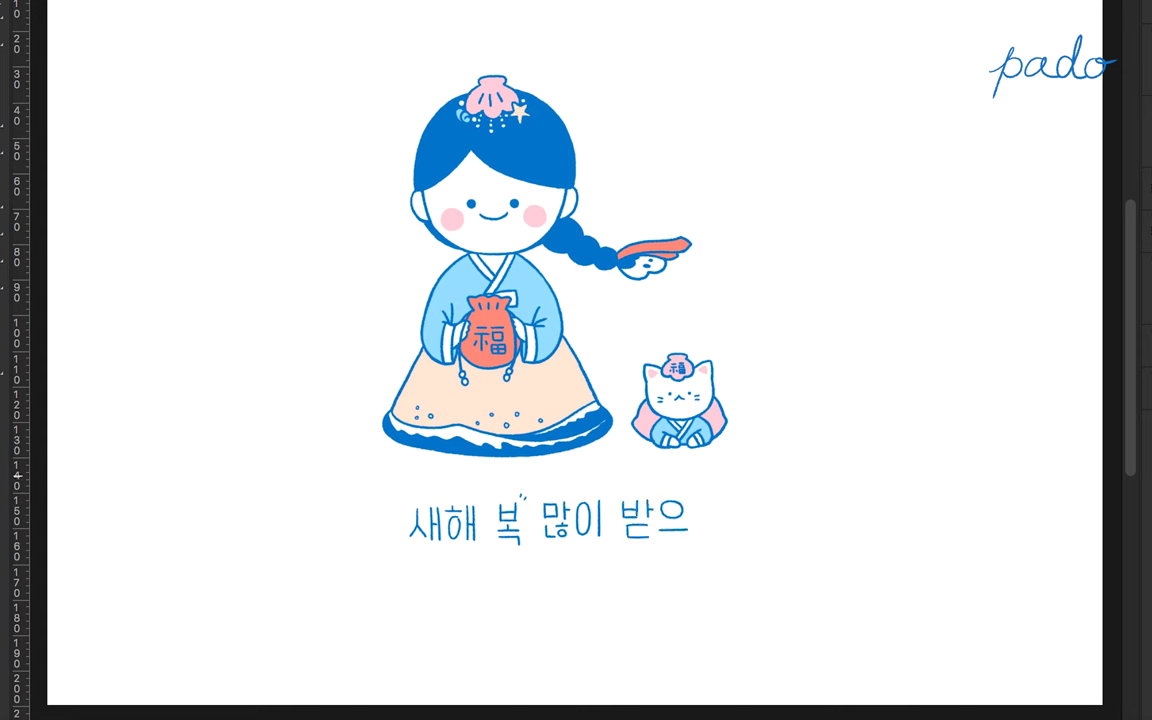
drag(748, 501, 746, 503)
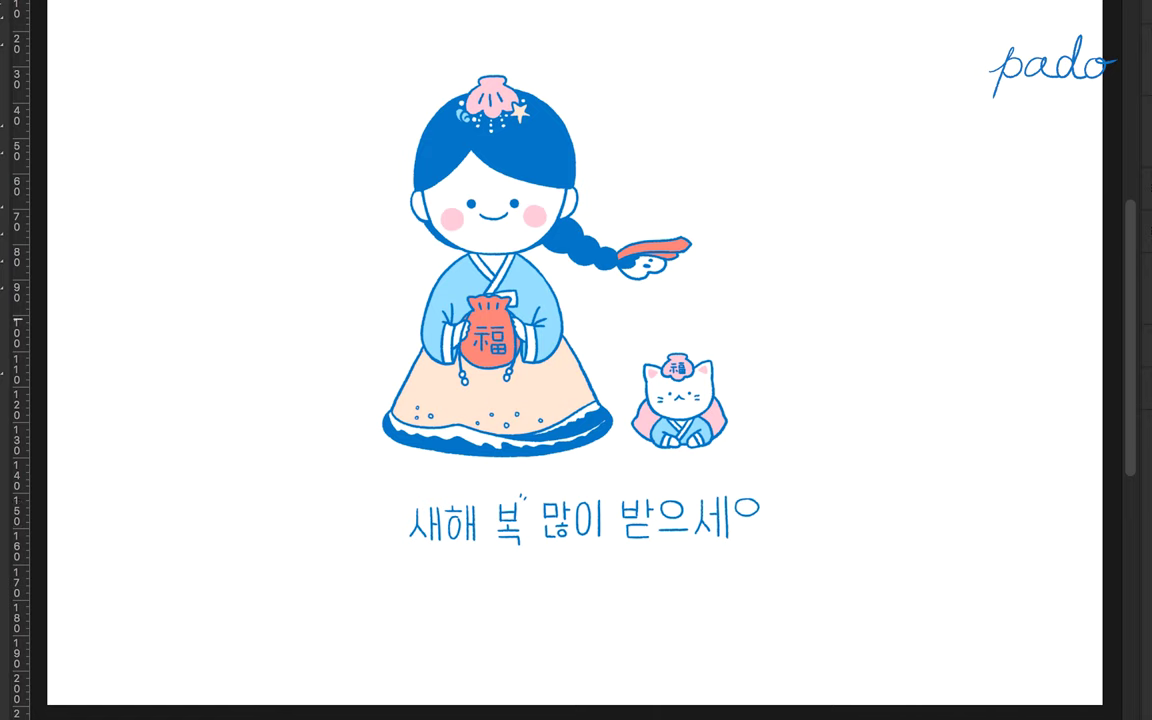
scroll(575, 360, up, 2)
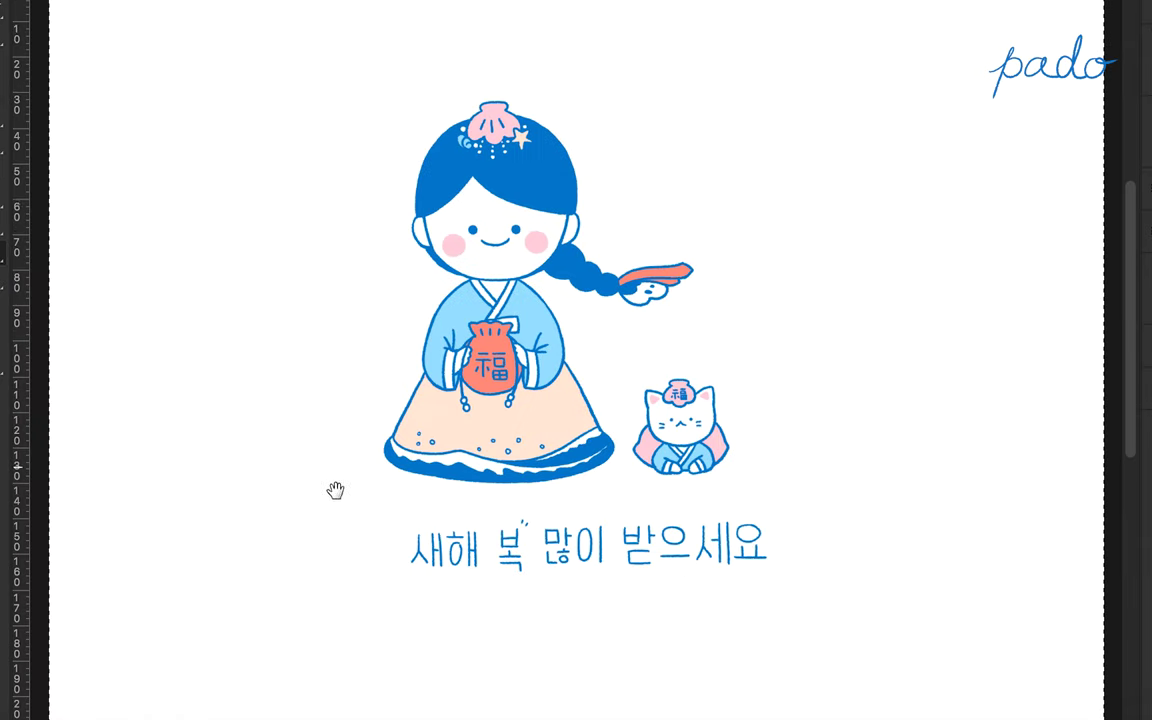
Add guides around the greeting, shift 새해 복 slightly left, adjust 많, and hide the guides.
drag(689, 2, 689, 522)
drag(514, 2, 514, 562)
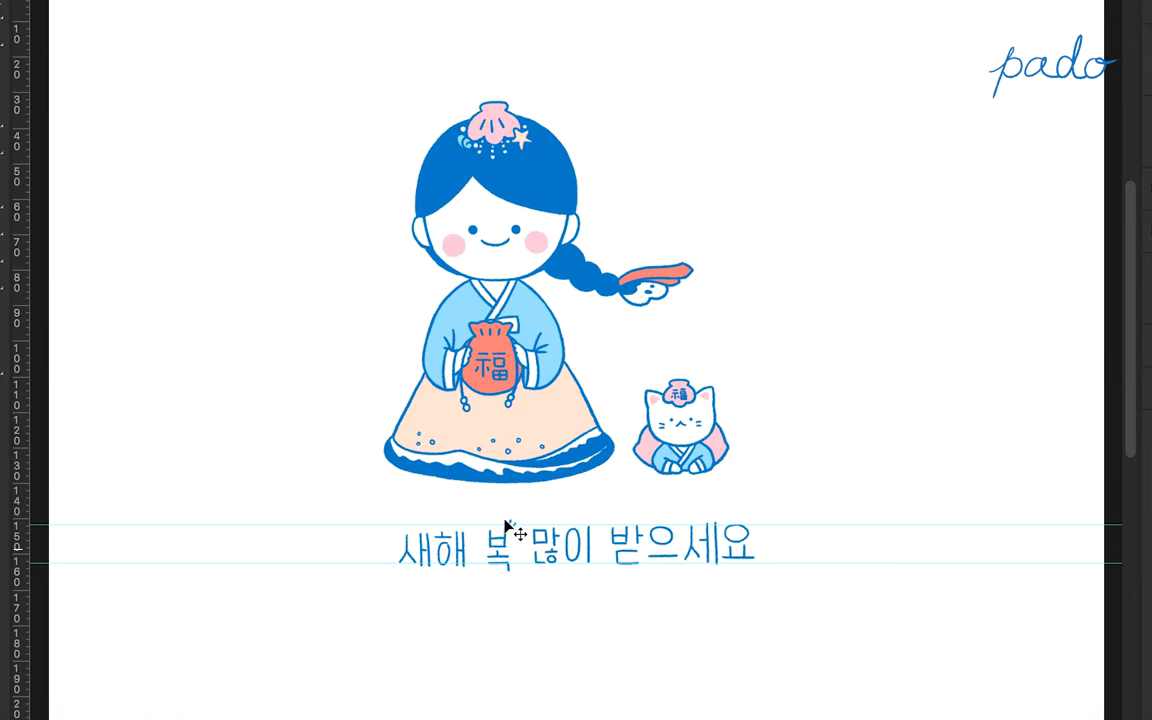
drag(375, 485, 525, 580)
drag(450, 545, 437, 545)
drag(545, 515, 550, 585)
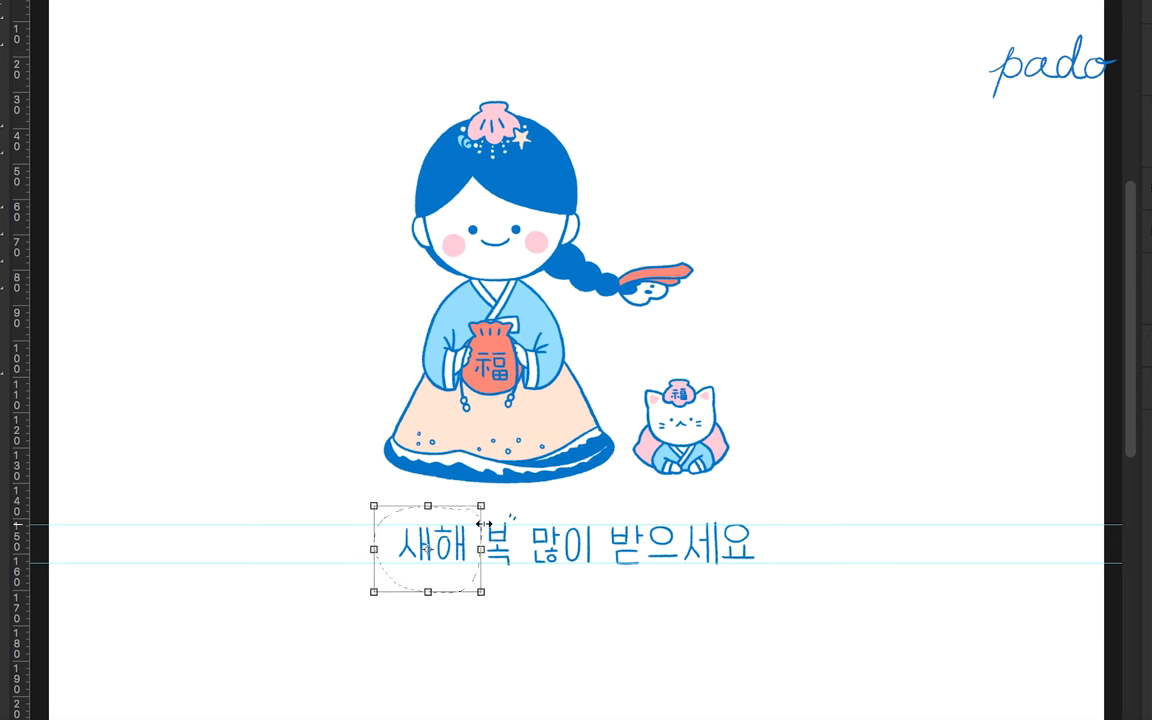
key(ctrl+semicolon)
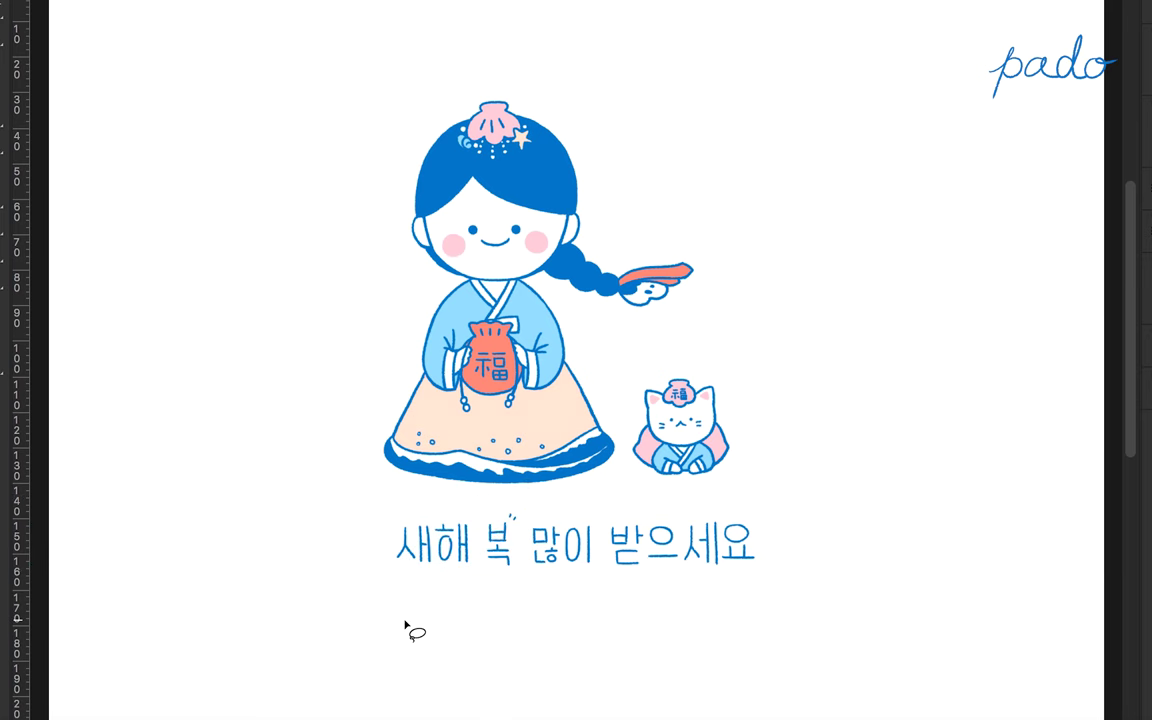
Select all and nudge the artwork slightly down and left to centre it.
key(ctrl+a)
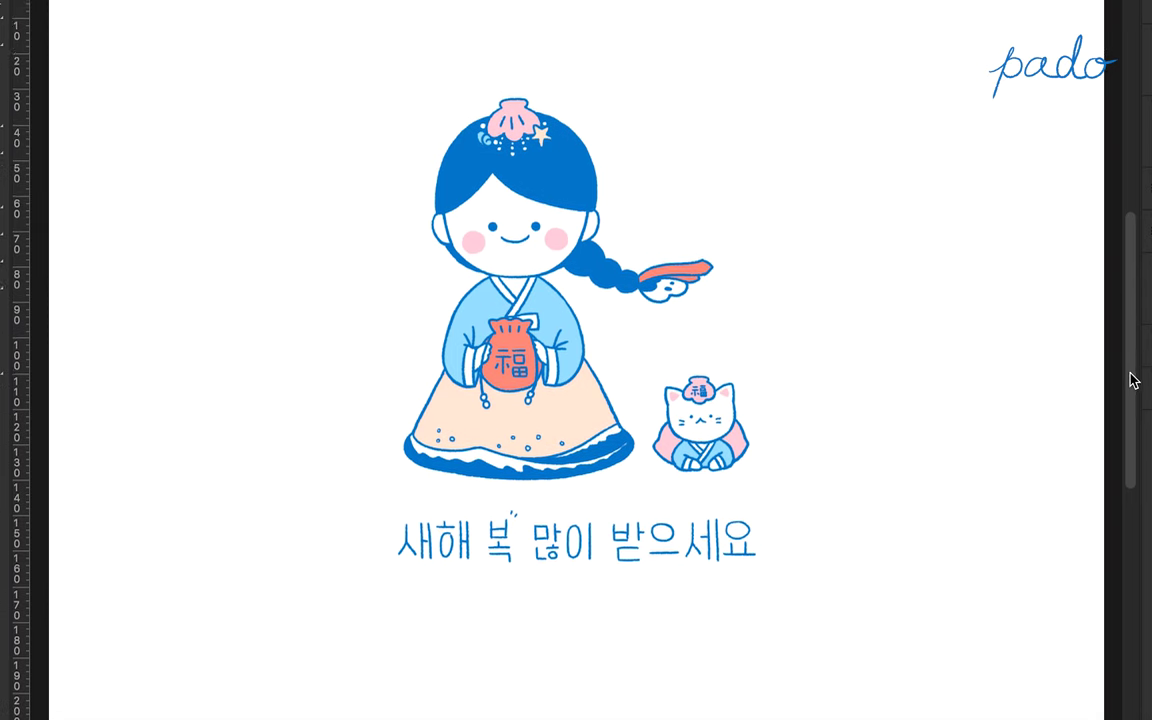
drag(660, 385, 648, 396)
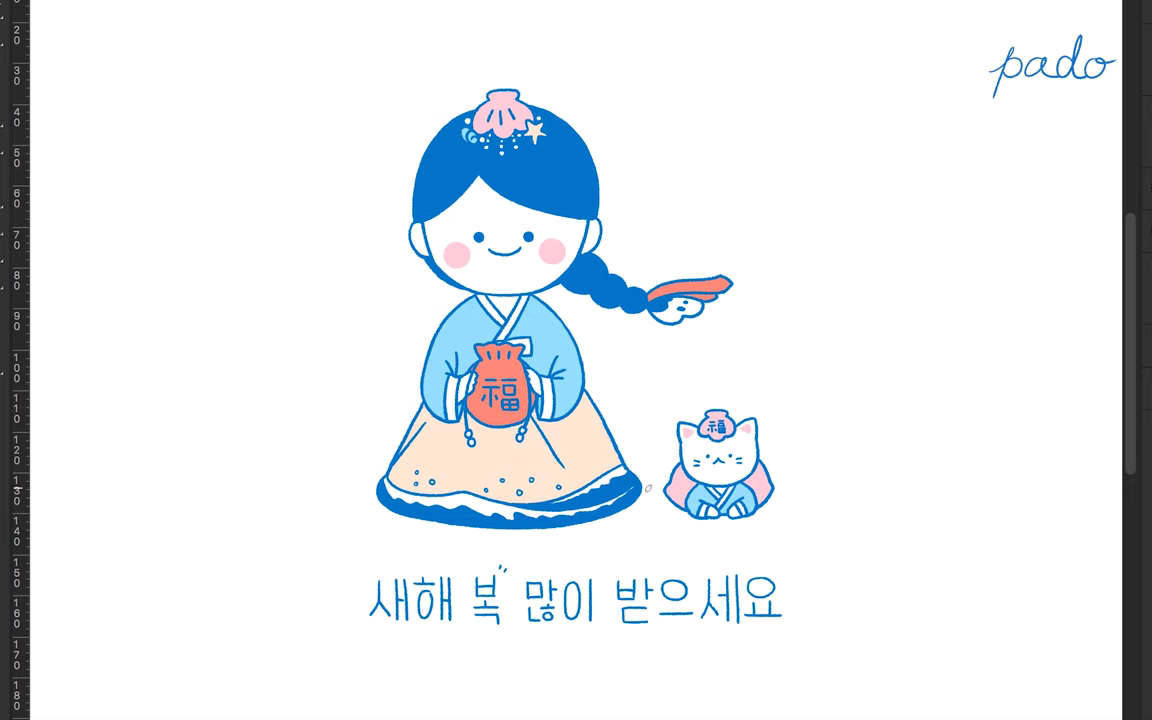
Save the illustration as a Photoshop file, then fit the whole artwork in the window.
key(super+shift+s)
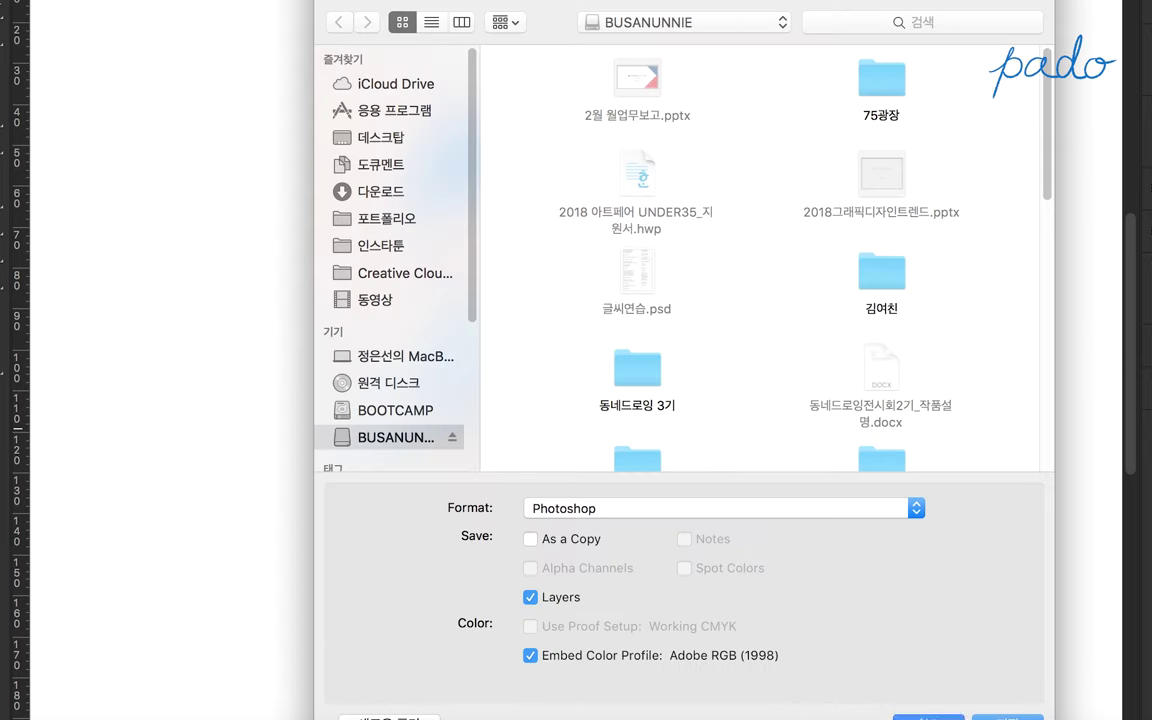
key(Return)
scroll(450, 645, up, 3)
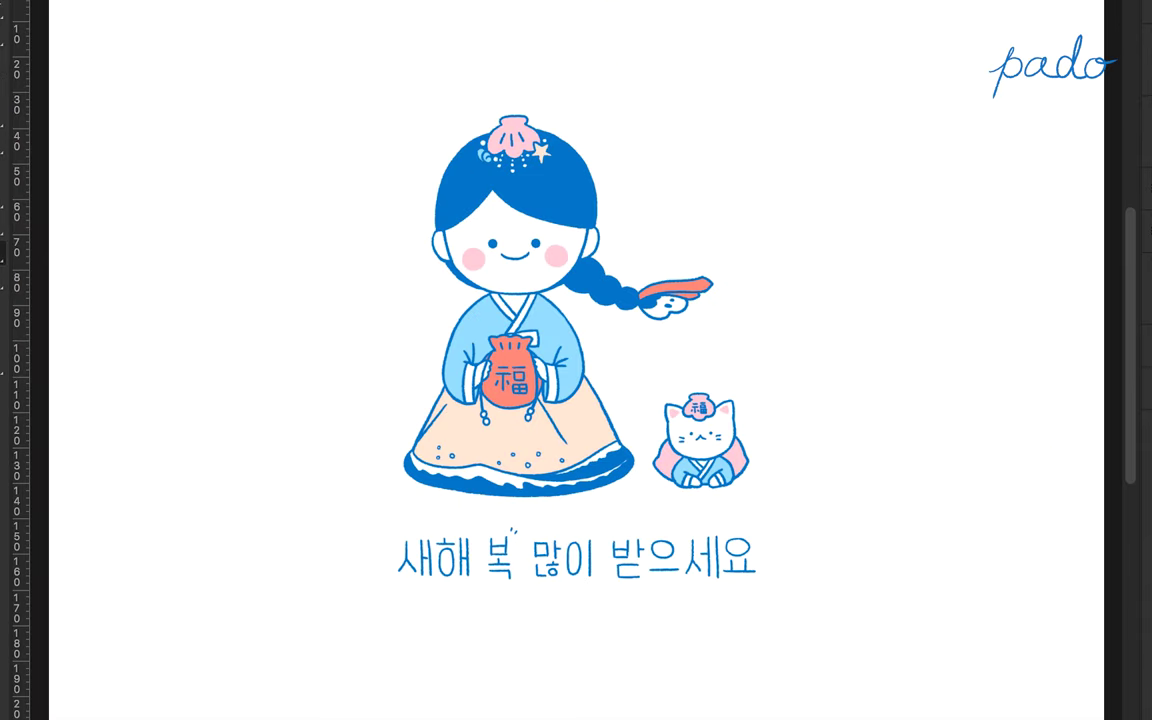
scroll(529, 131, up, 3)
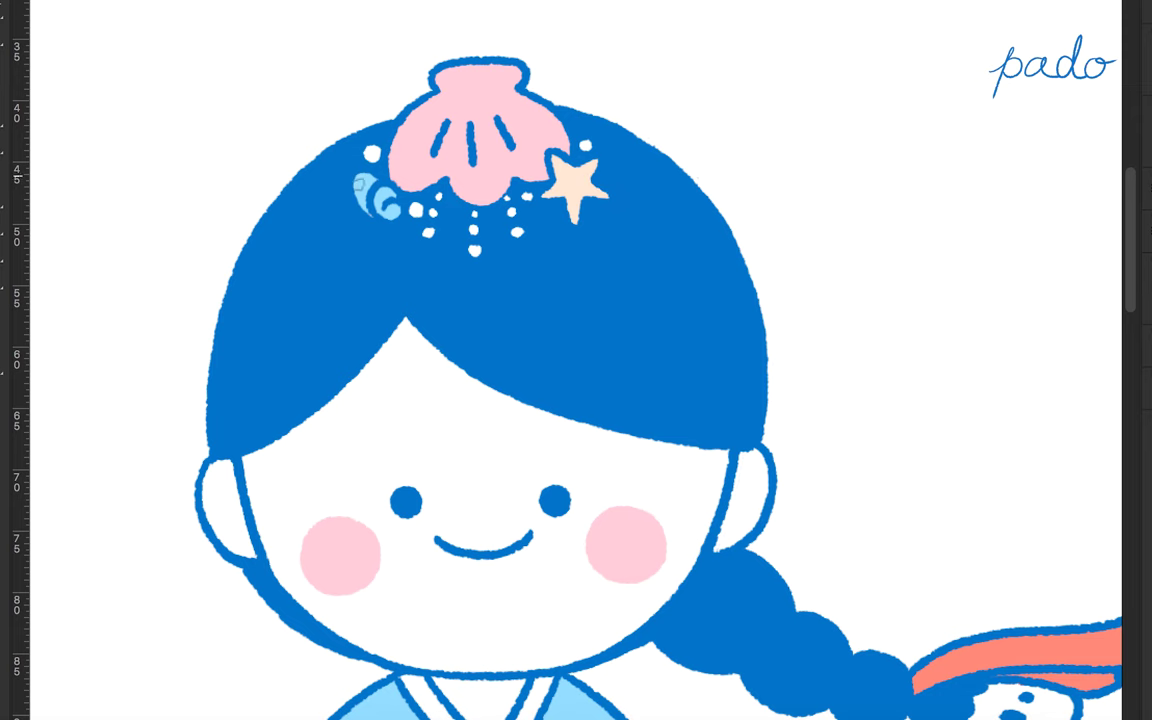
key(ctrl+0)
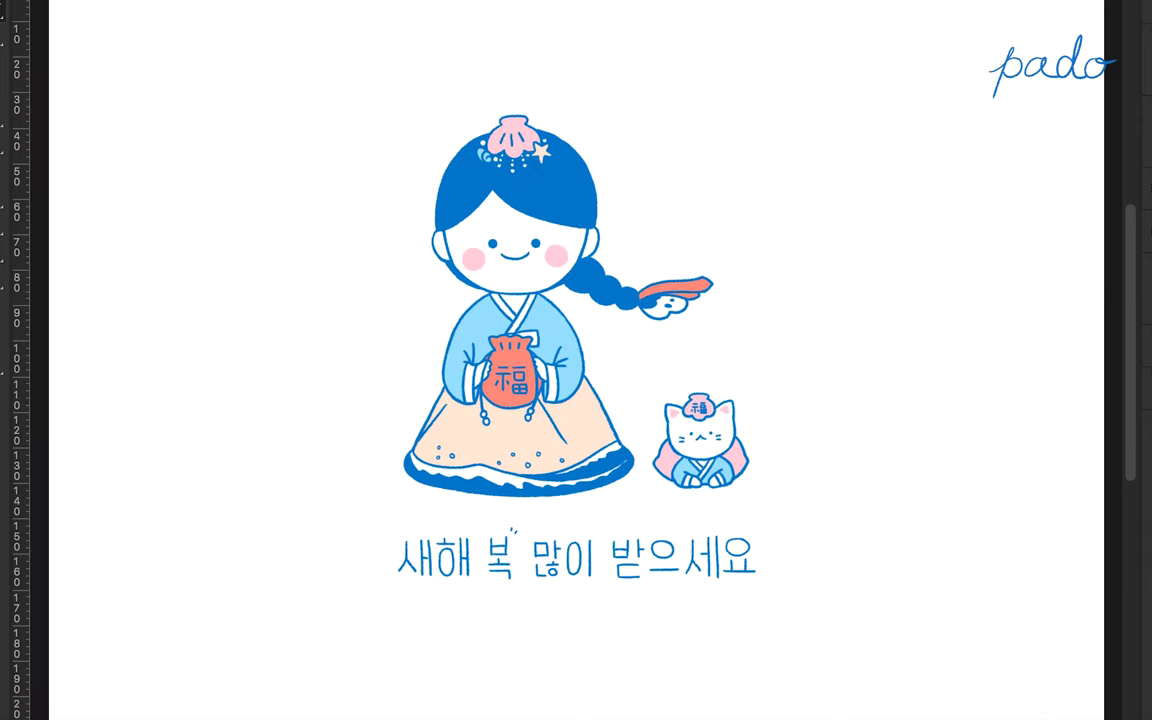